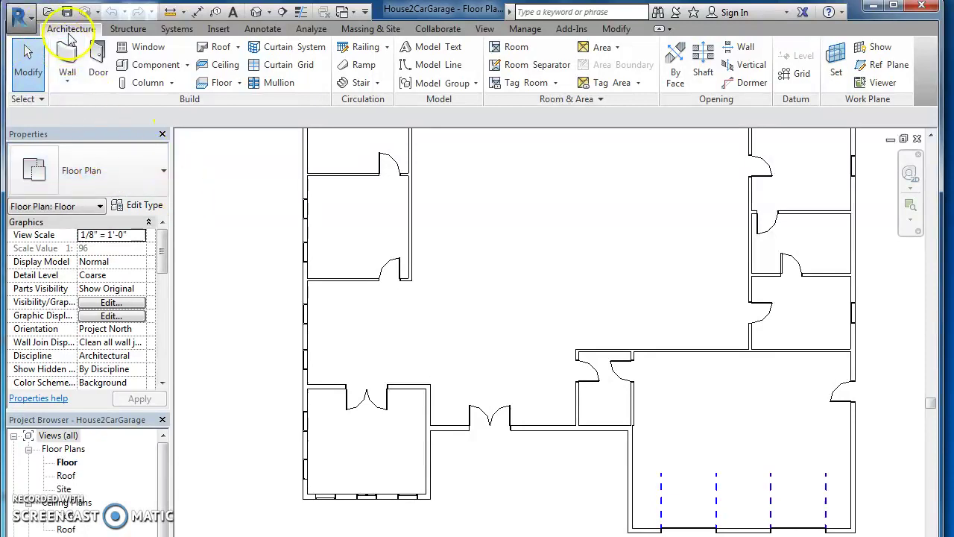
Step: Draw an 18' by 16' rectangular floor boundary around the lower-left room's corners
click(222, 83)
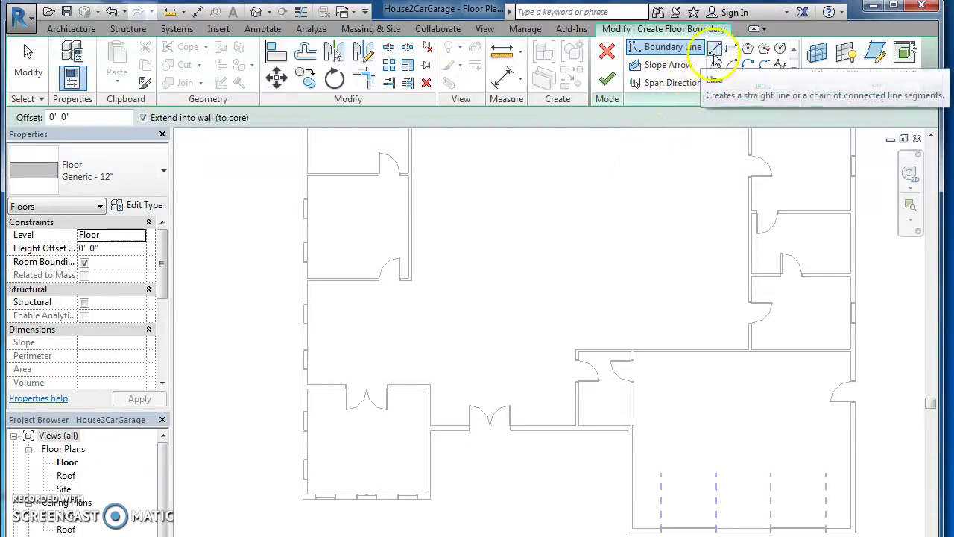
click(714, 56)
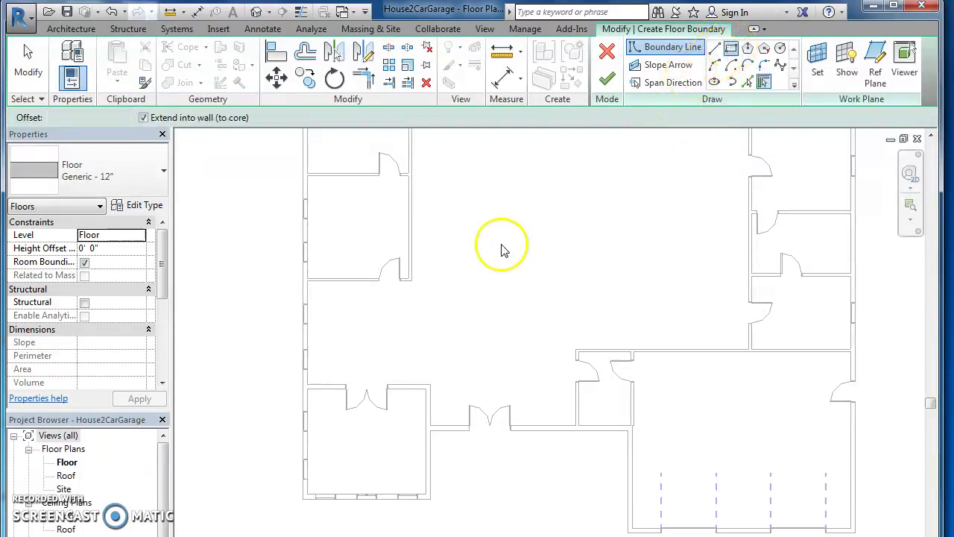
click(307, 386)
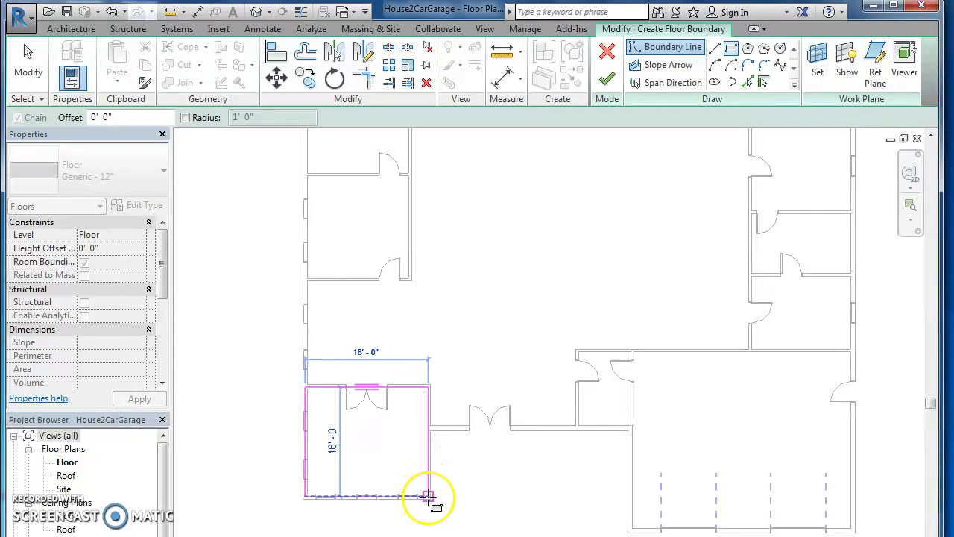
click(428, 496)
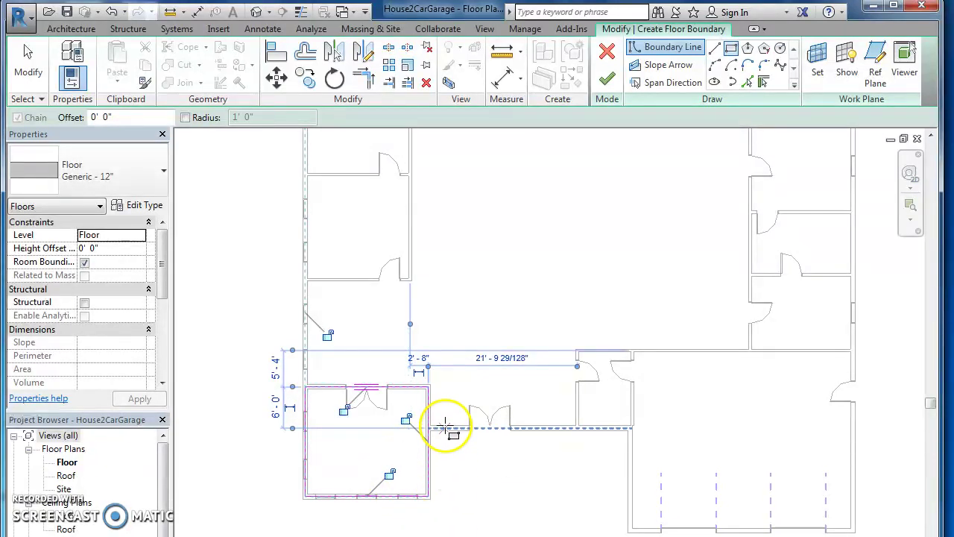
Step: Finish the floor sketch and set the floor type to Wood Joist 10" - Wood Finish
click(607, 78)
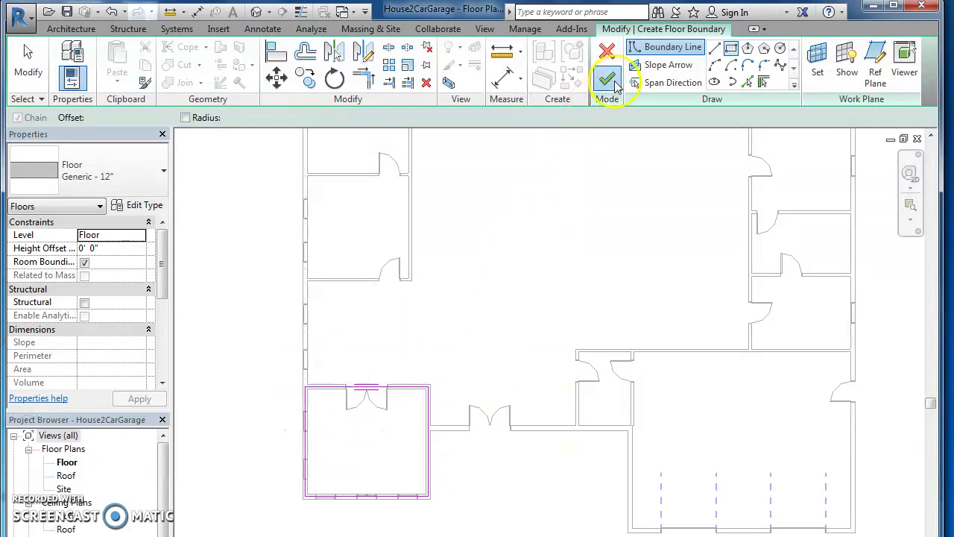
click(145, 177)
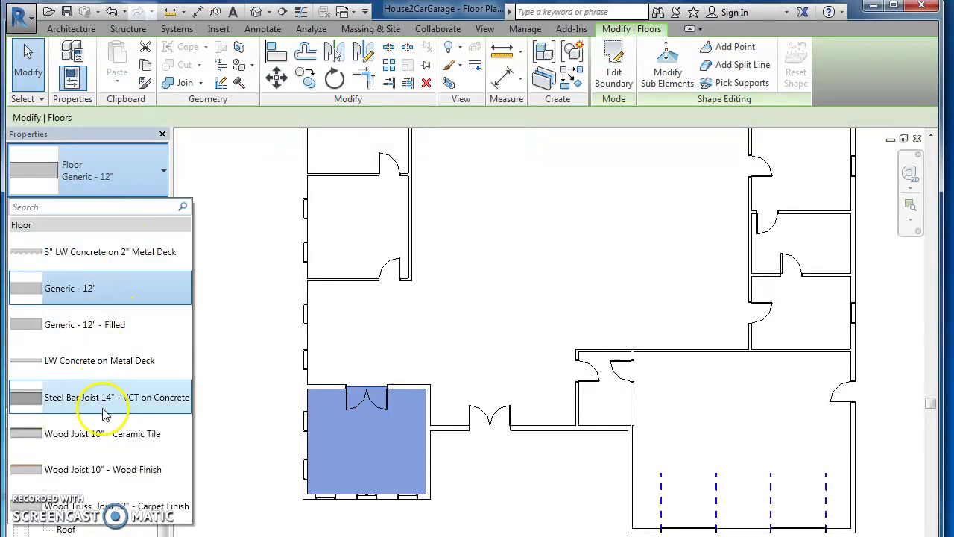
click(103, 470)
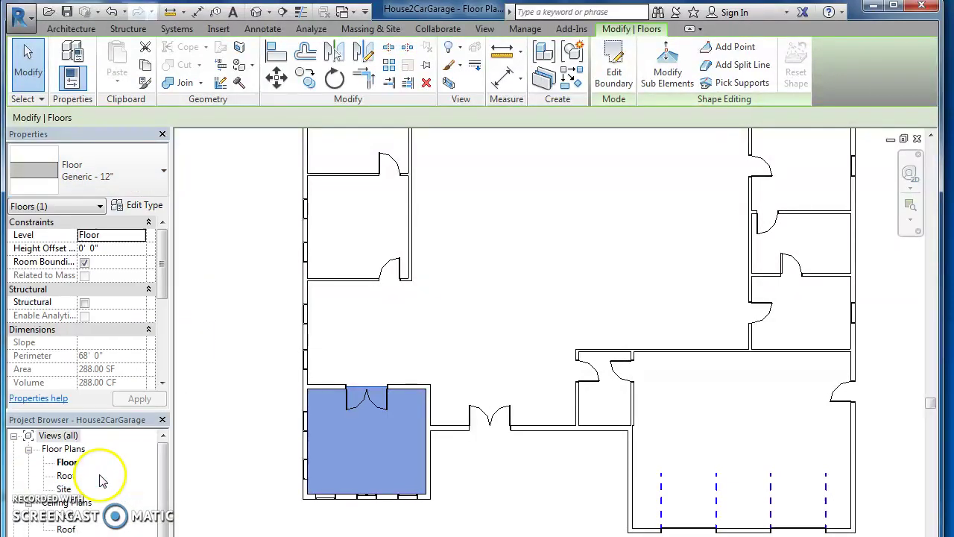
click(472, 482)
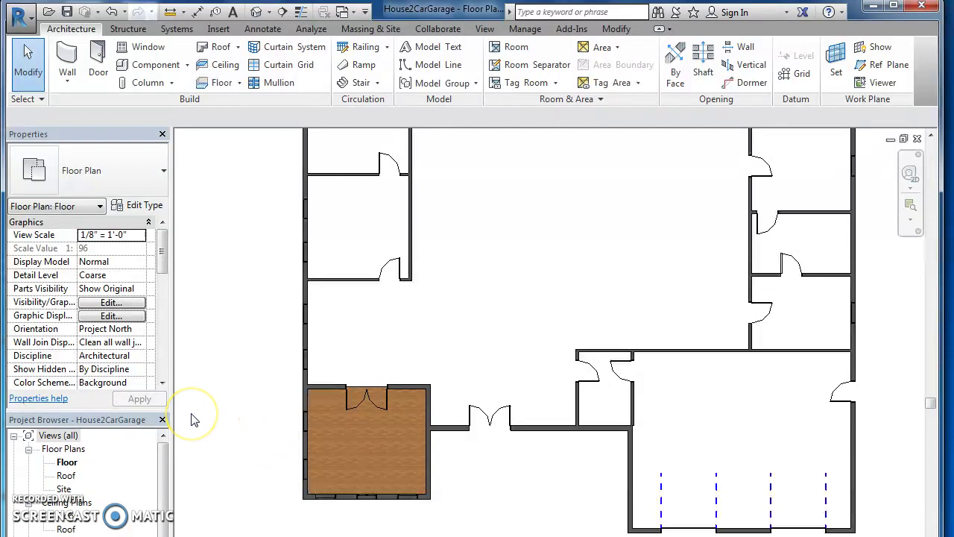
Step: Open the Material Browser for the floor type's Oak Flooring finish layer via Edit Type structure
click(333, 446)
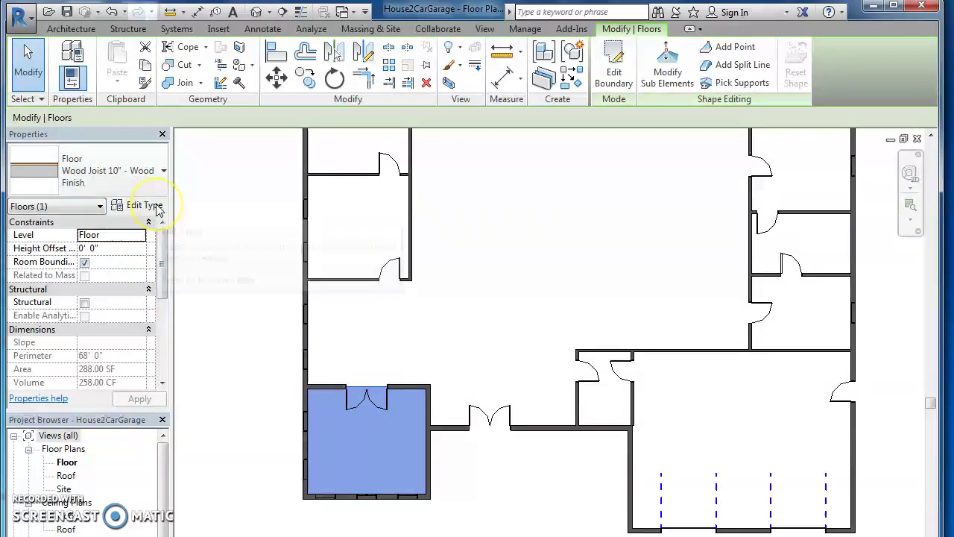
click(158, 208)
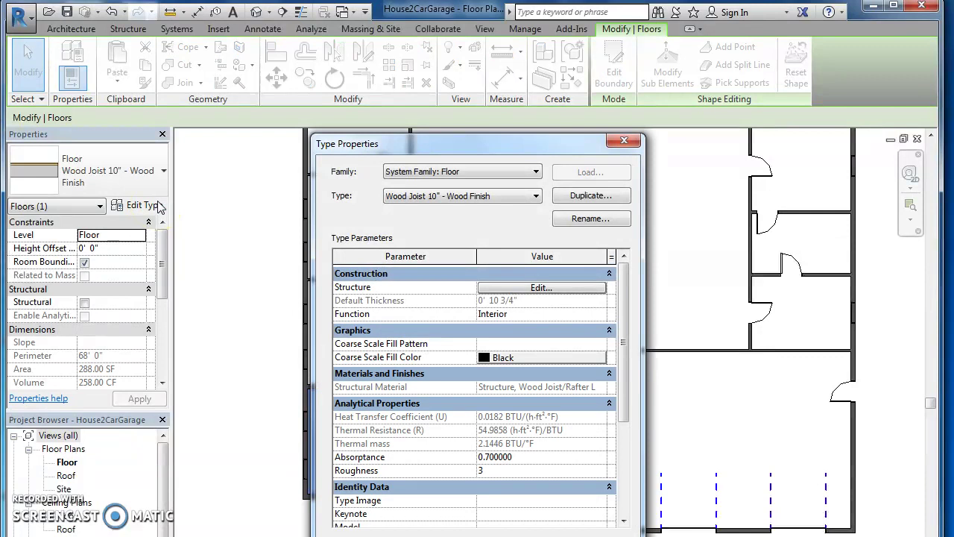
click(541, 288)
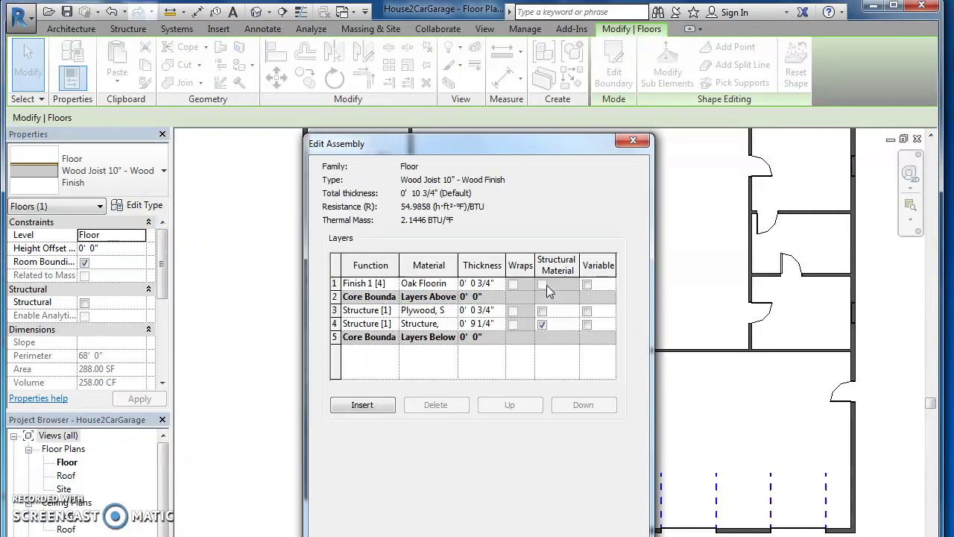
click(427, 287)
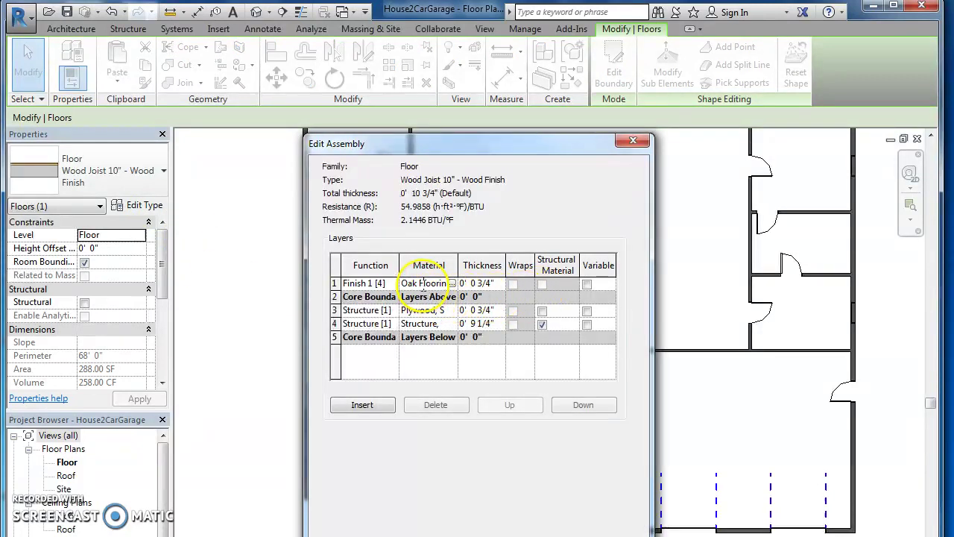
click(451, 284)
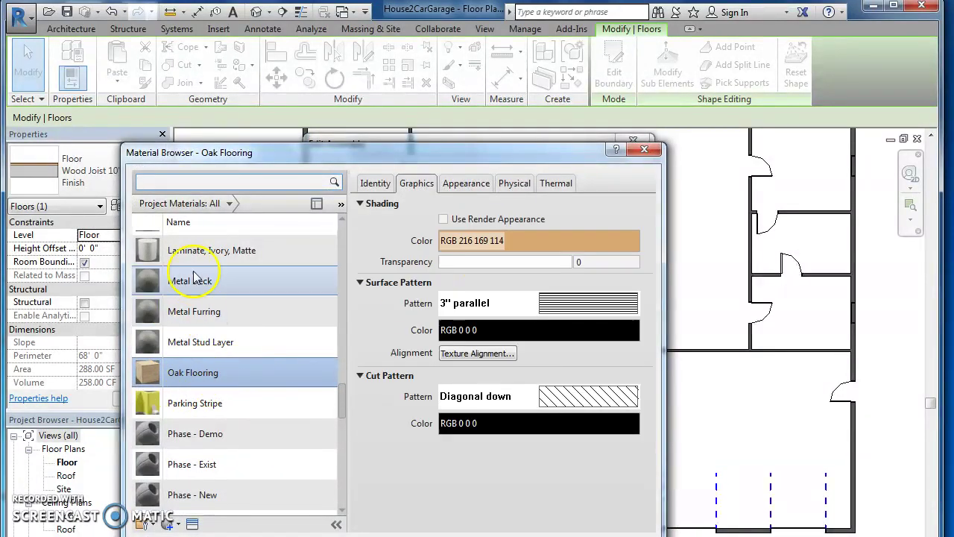
Step: Create a new material with light grey RGB 192 192 192 shading colour
scroll(256, 504, down, 1)
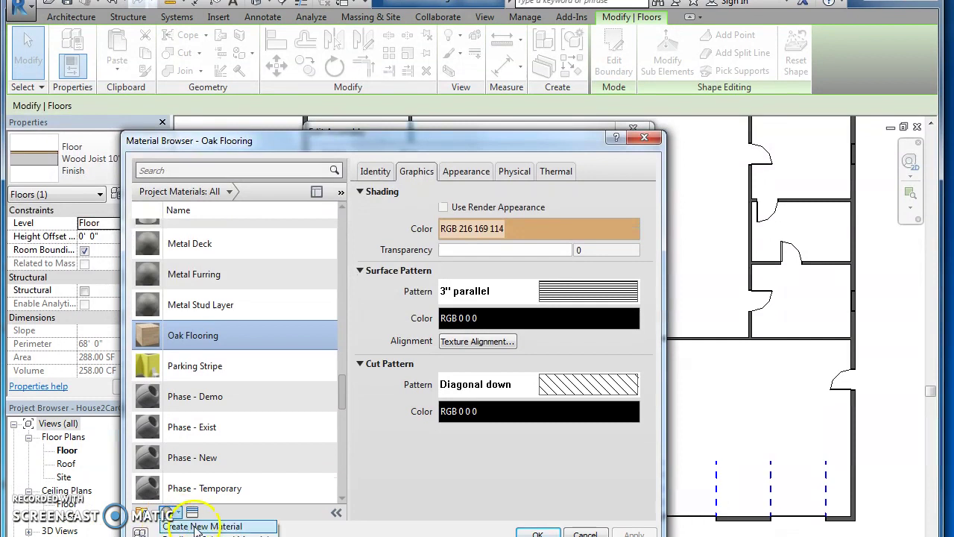
click(202, 525)
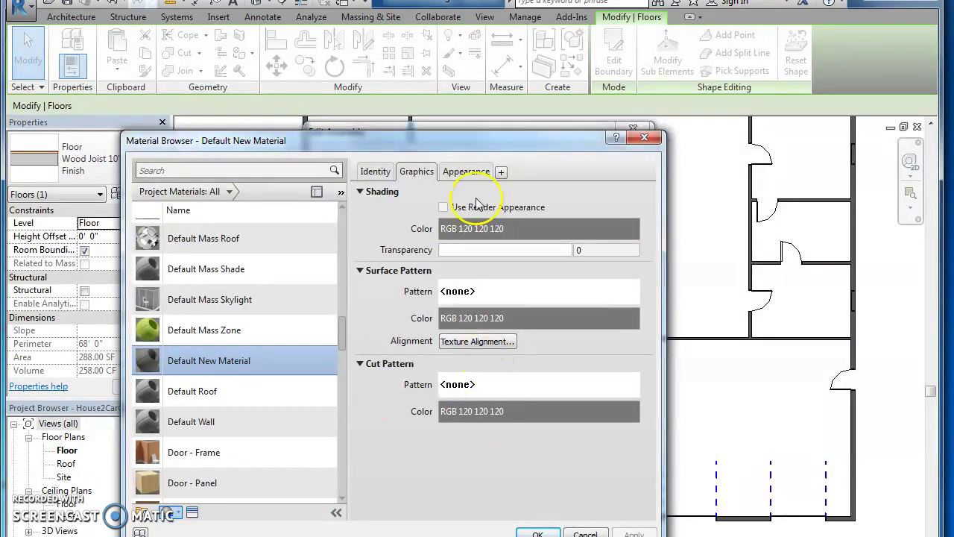
click(521, 234)
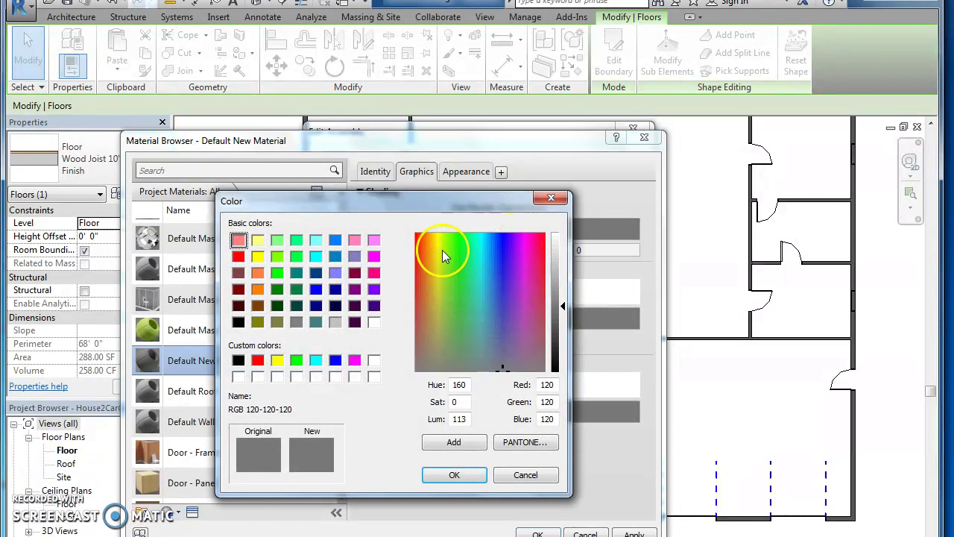
click(335, 322)
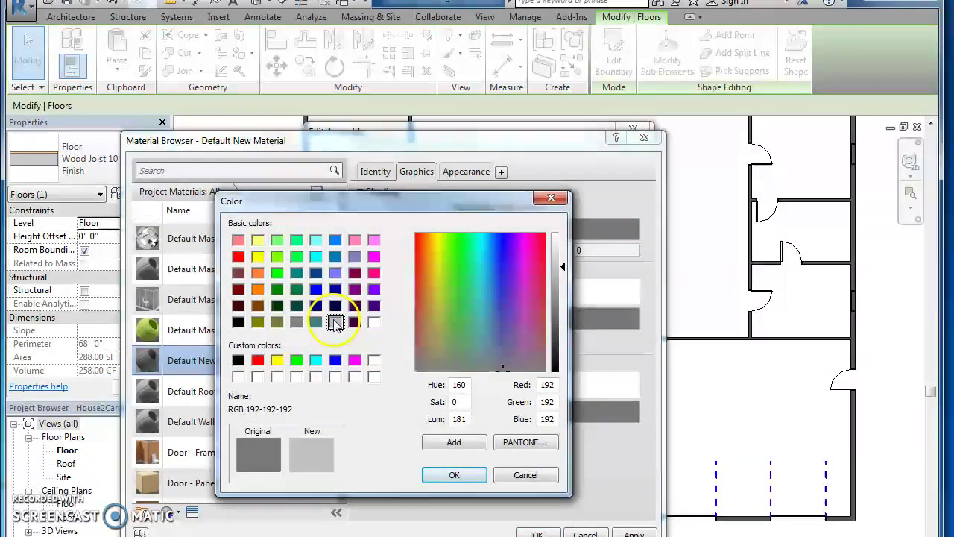
click(454, 474)
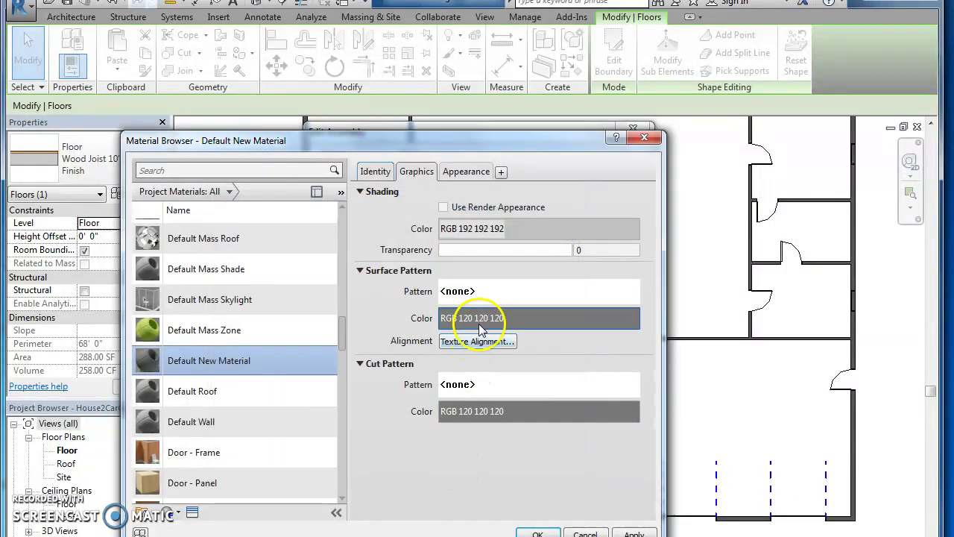
Step: Give the new material a Wood 1 surface pattern
click(486, 296)
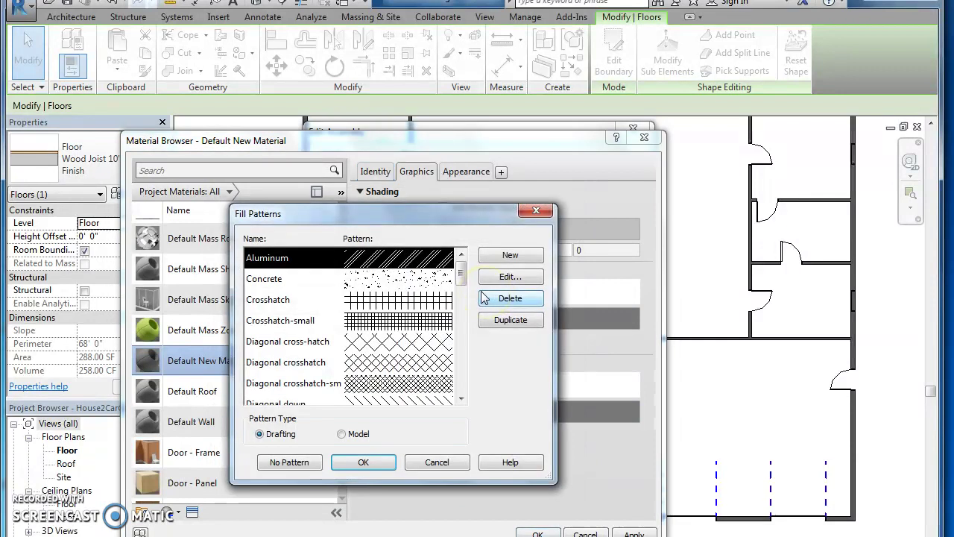
click(461, 276)
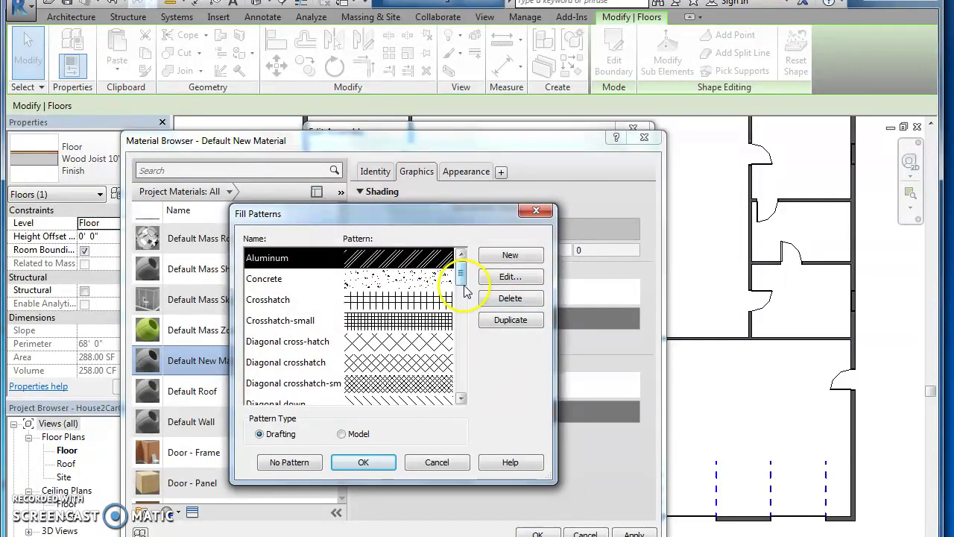
drag(460, 274, 469, 363)
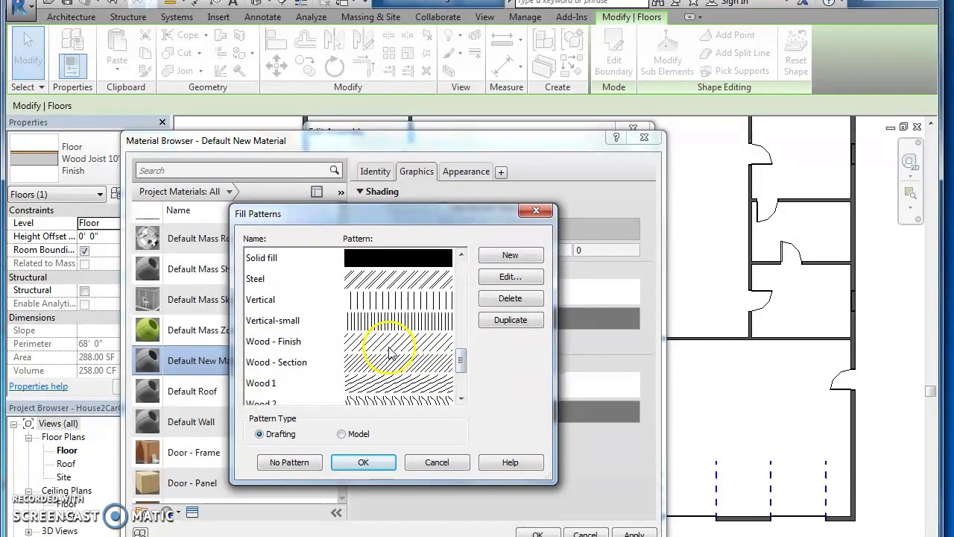
click(398, 382)
click(369, 462)
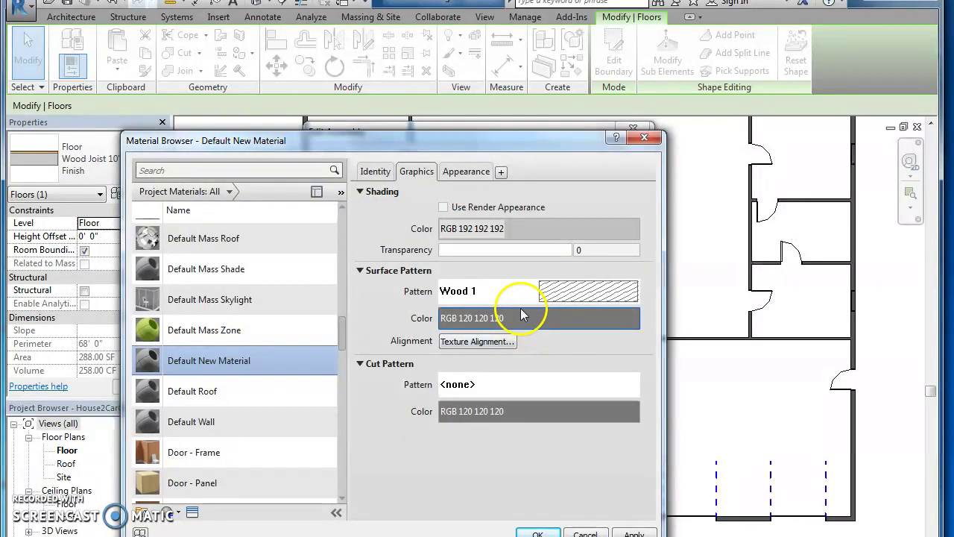
click(465, 173)
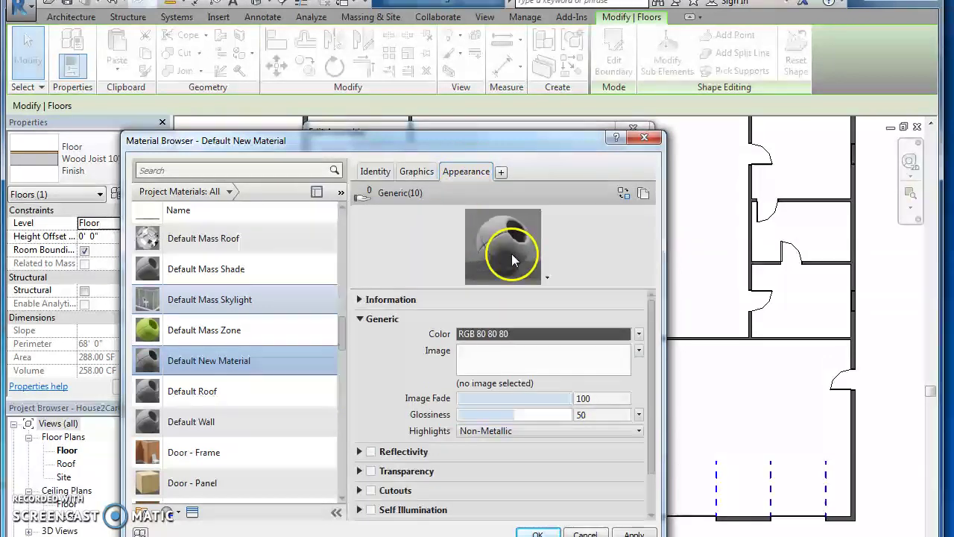
Step: Assign the new material to the floor's Finish 1 layer
right_click(227, 361)
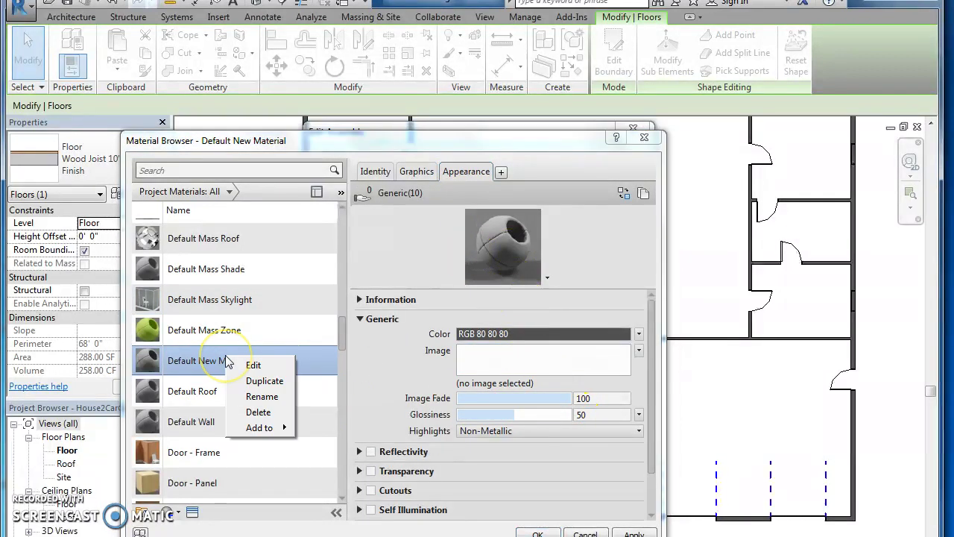
click(252, 393)
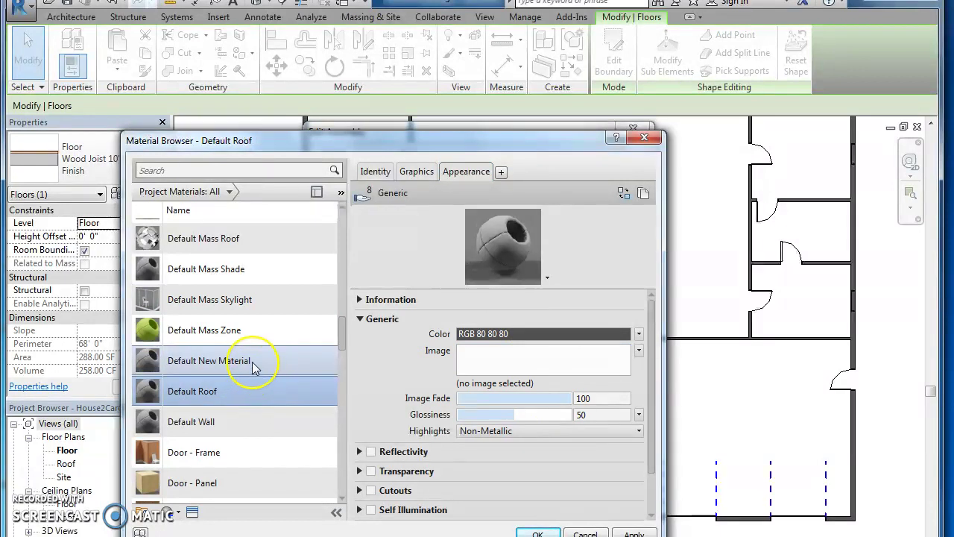
double_click(252, 362)
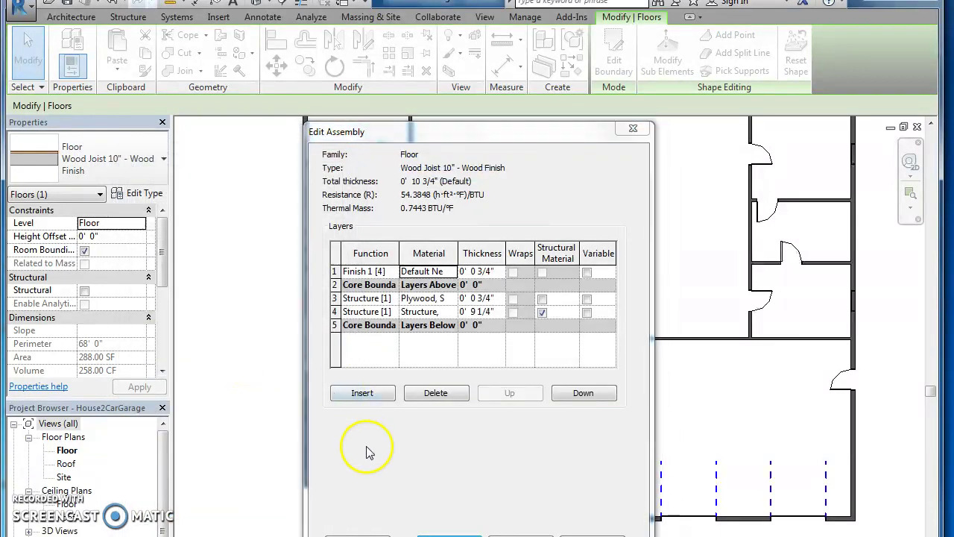
Step: Rename the material to 'Gray Wood Floor' and accept it in the browser
click(450, 271)
right_click(223, 334)
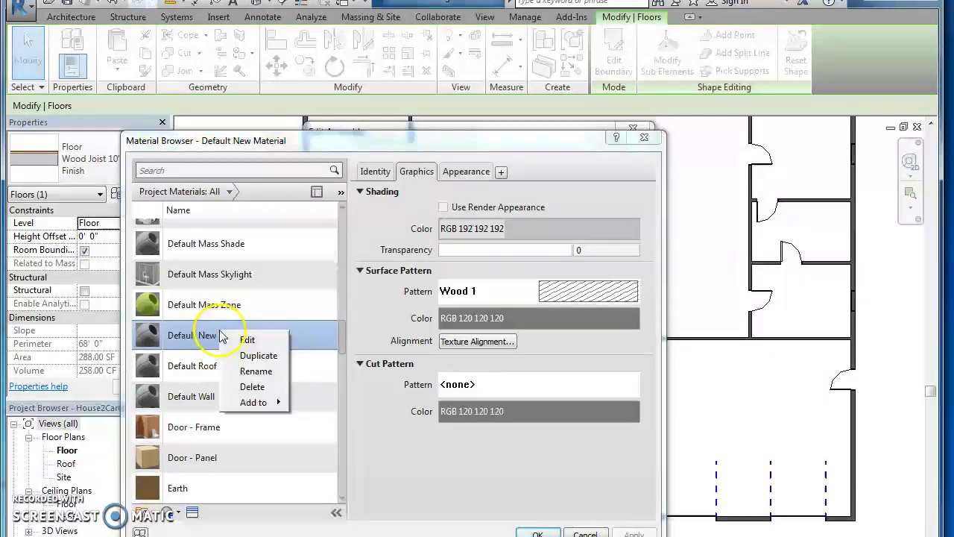
click(256, 371)
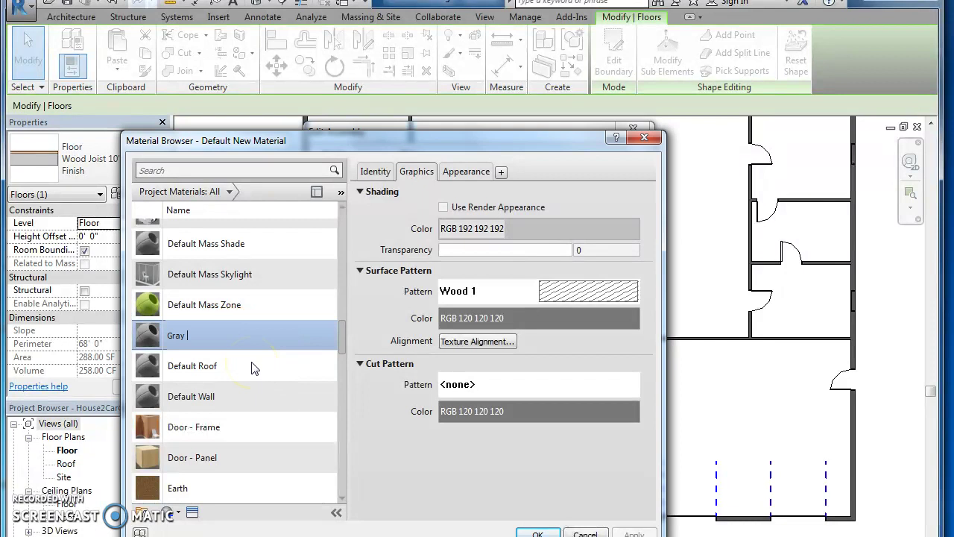
text(Gray Wood Floor)
drag(510, 149, 511, 4)
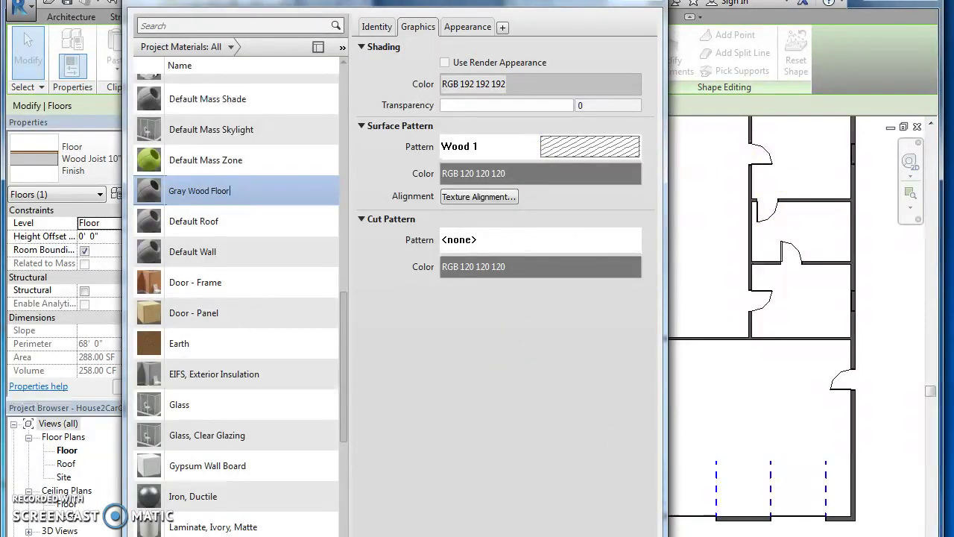
key(Return)
click(535, 528)
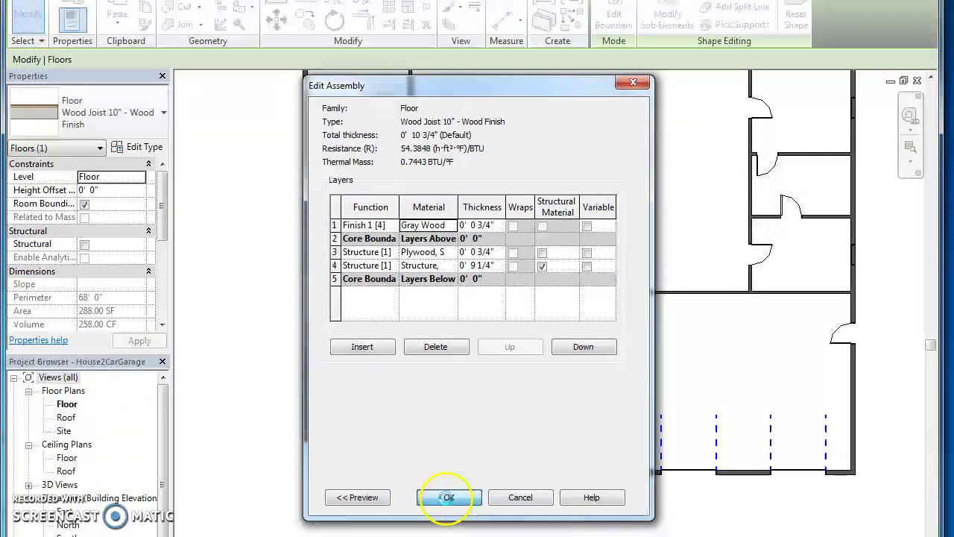
Step: Apply the floor layer and floor type changes, then deselect the floor
click(447, 496)
click(455, 498)
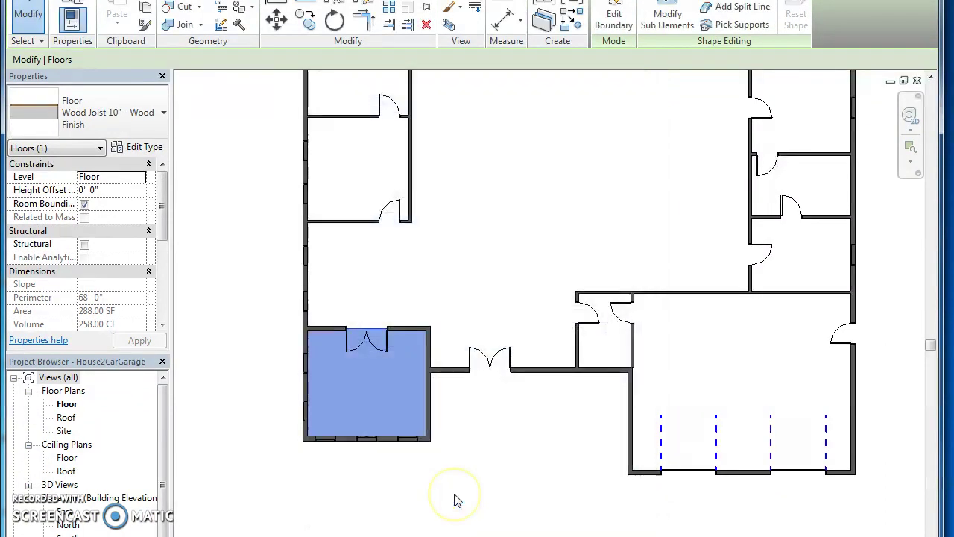
click(498, 446)
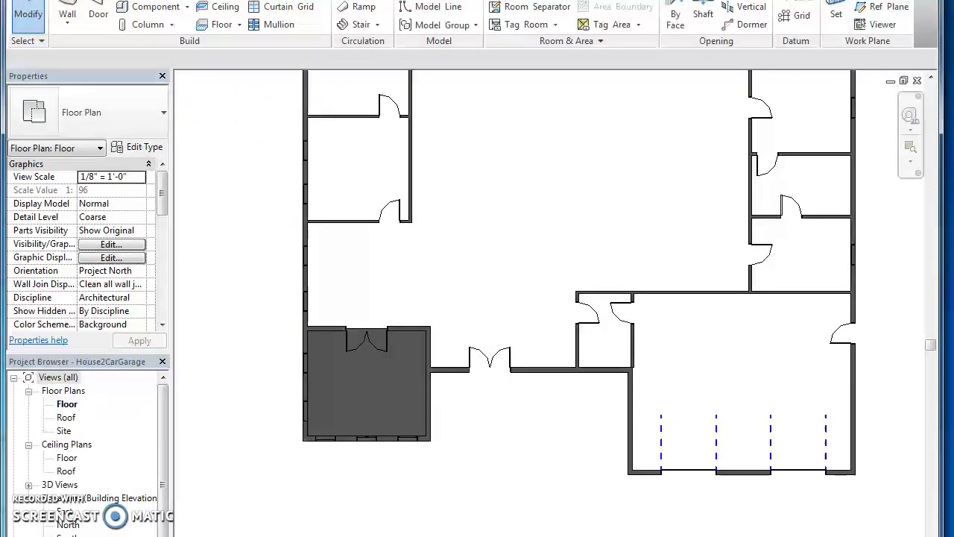
Step: Cancel a stray Model Text prompt and open the default 3D view
click(430, 0)
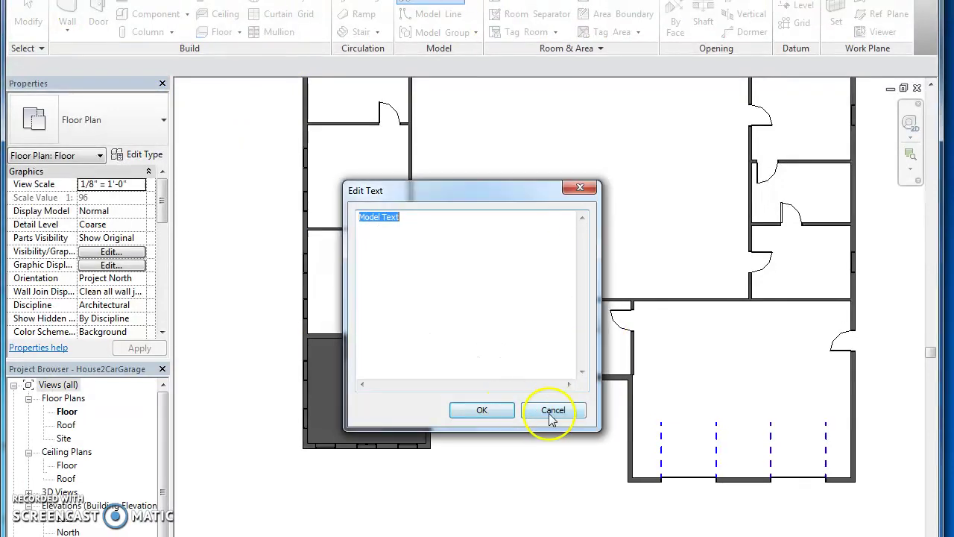
click(544, 415)
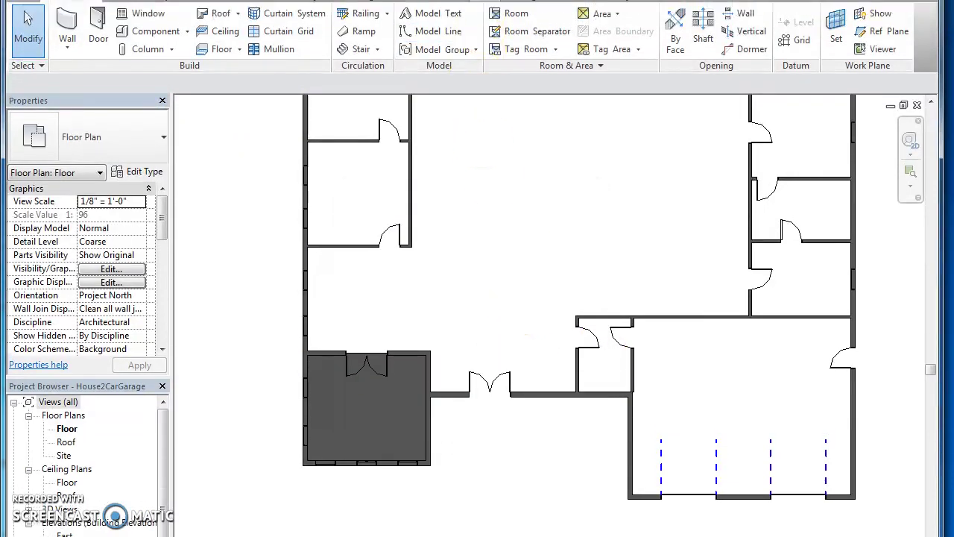
click(459, 1)
click(432, 23)
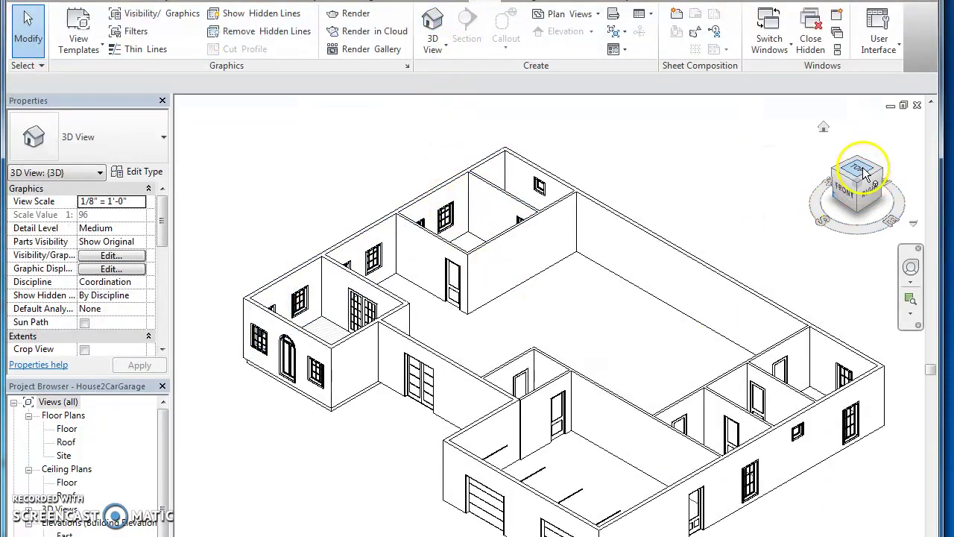
Step: Orbit to a steeper overhead angle and set the 3D visual style to Shaded
mouse_move(845, 196)
mouse_down()
mouse_move(914, 237)
mouse_move(891, 167)
mouse_up()
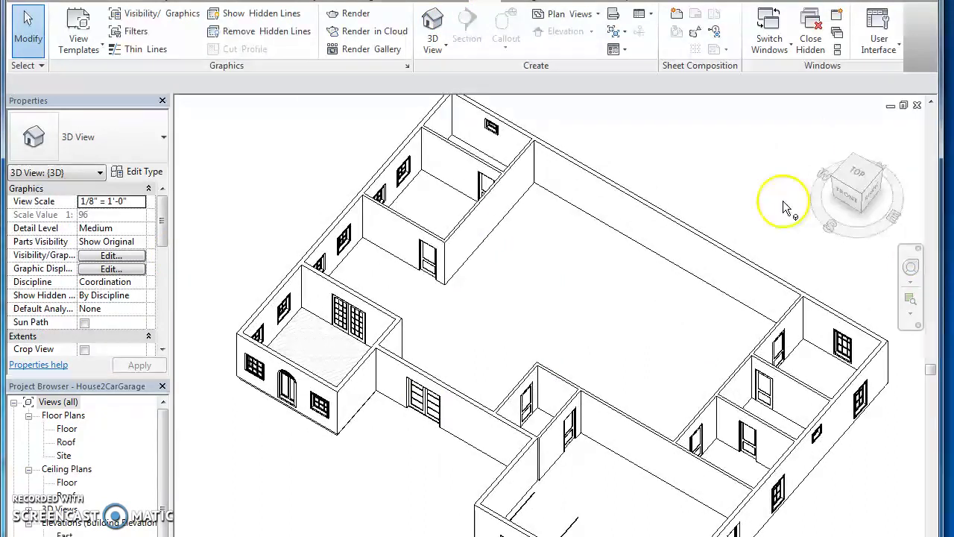
key(g)
key(d)
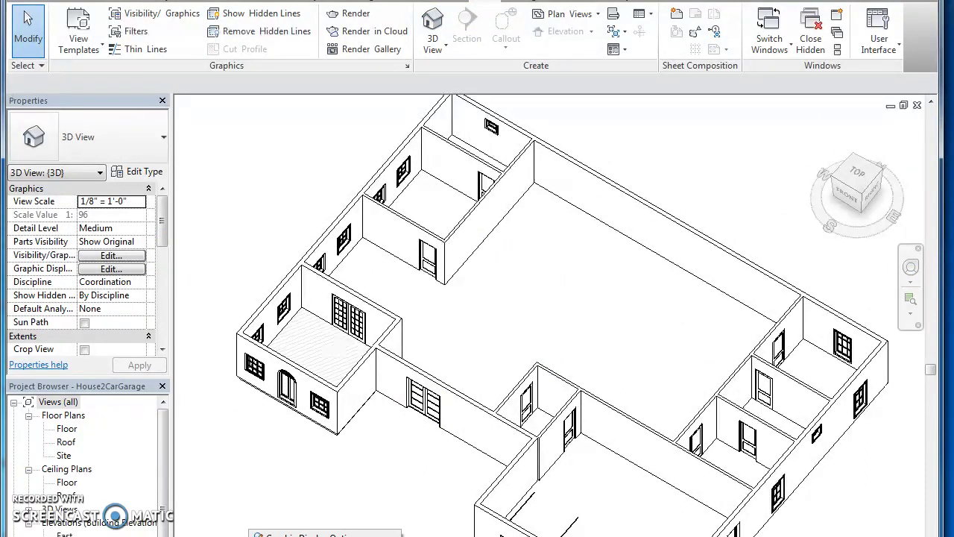
click(268, 536)
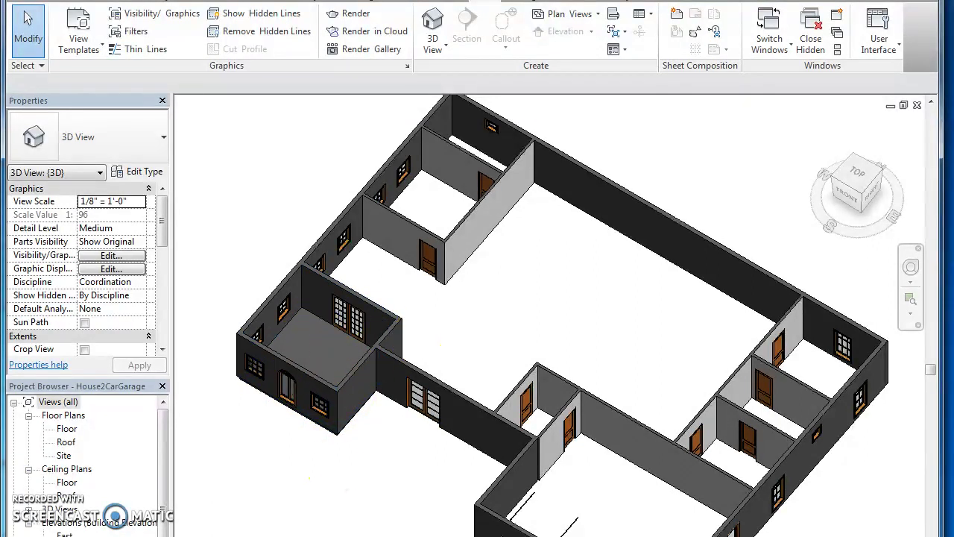
click(268, 536)
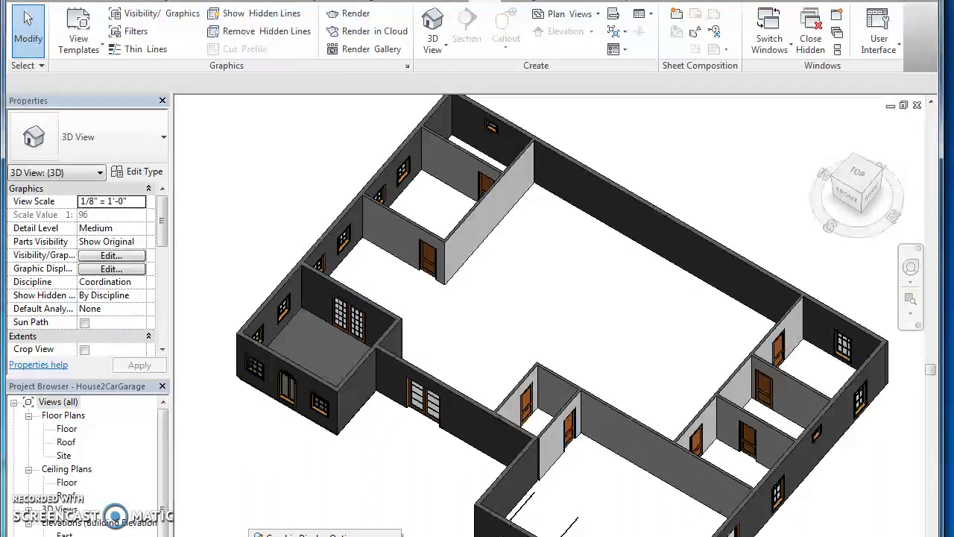
click(305, 535)
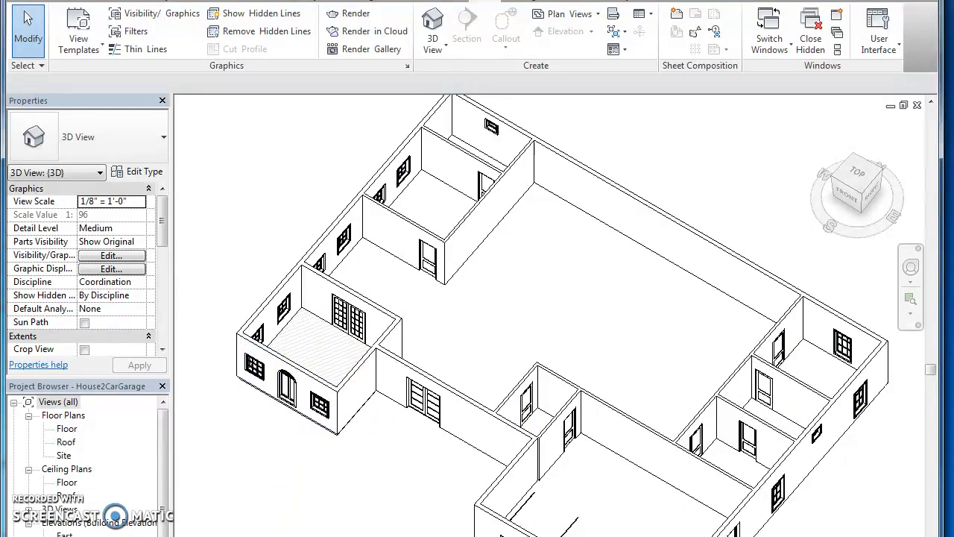
click(257, 536)
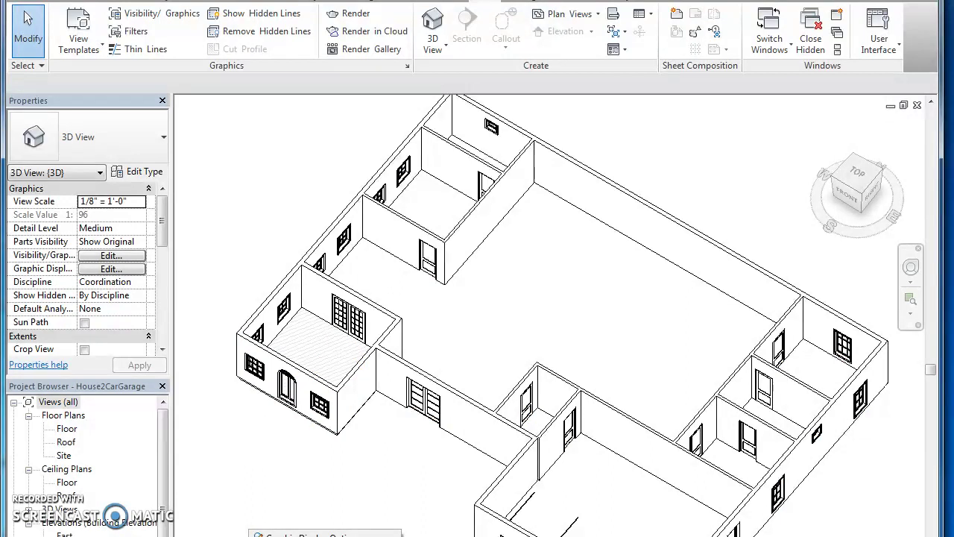
click(313, 536)
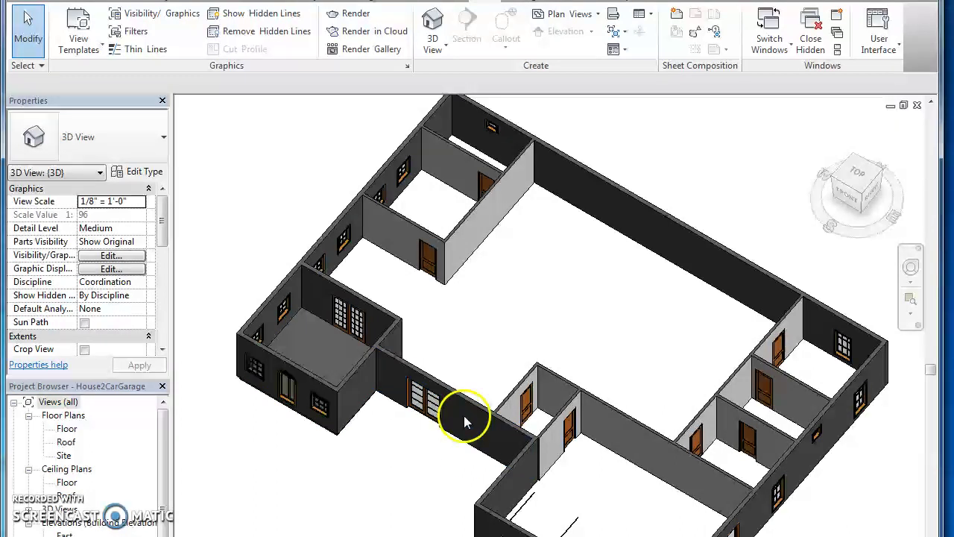
Step: Open the Floor plan and pan and zoom to fit the whole building
double_click(67, 428)
middle_drag(503, 313, 481, 422)
middle_drag(586, 401, 291, 426)
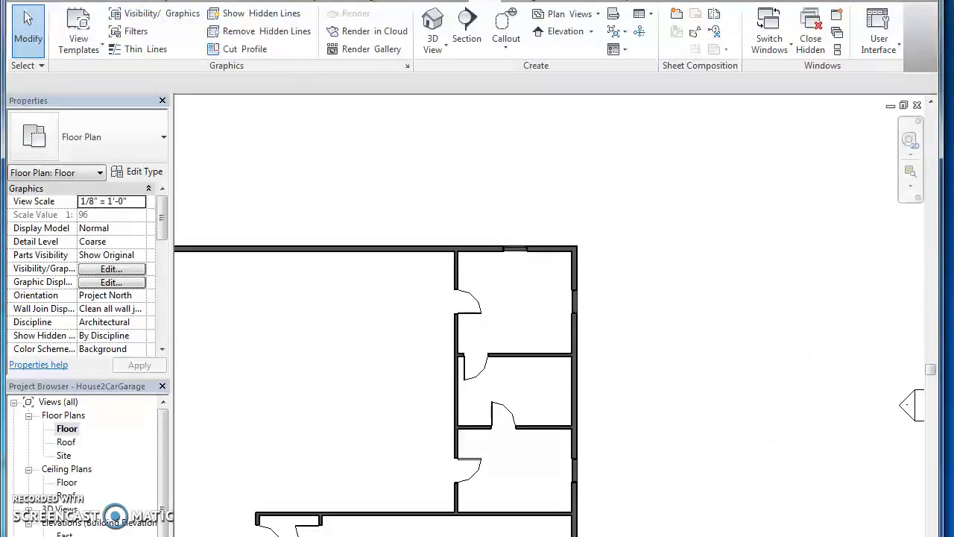
click(659, 1)
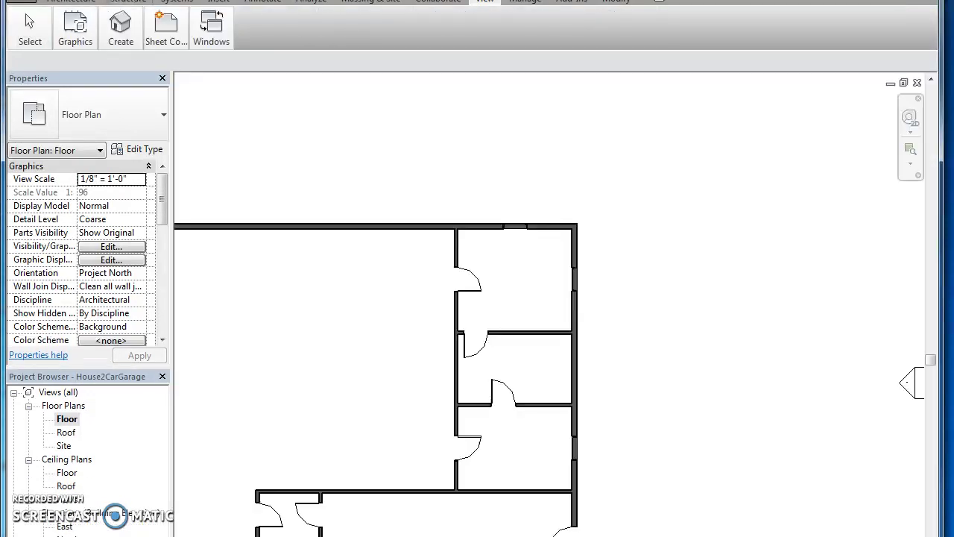
key(z)
key(f)
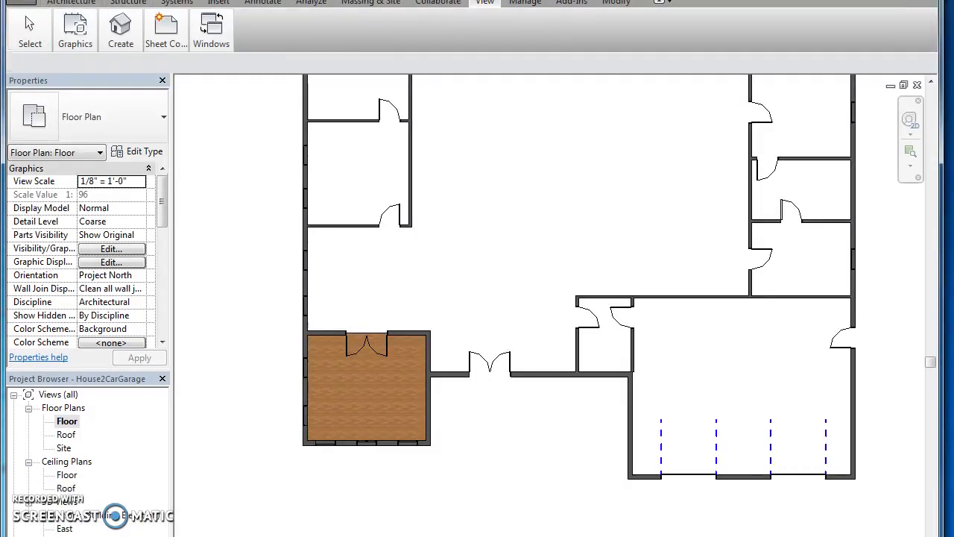
scroll(590, 220, up, 1)
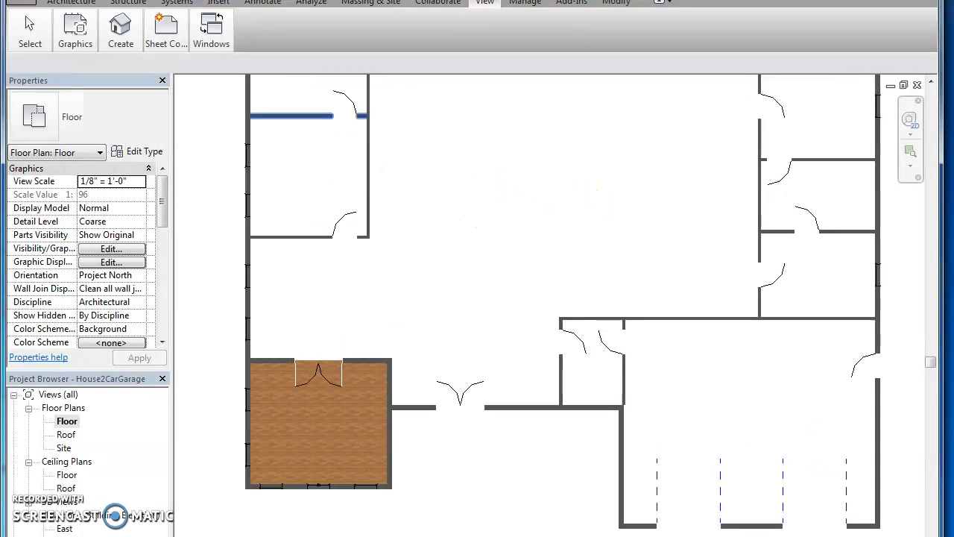
scroll(688, 136, down, 1)
scroll(451, 155, down, 1)
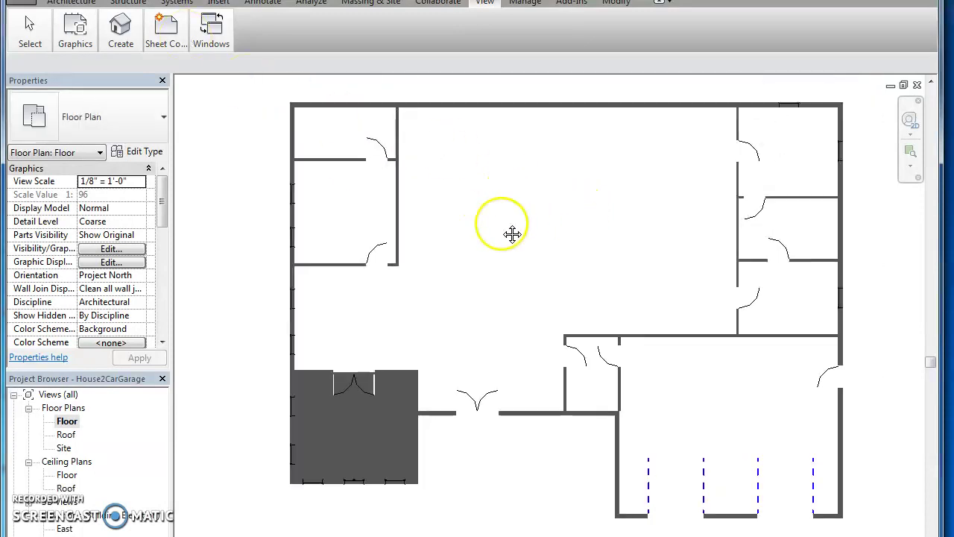
scroll(507, 230, up, 1)
scroll(421, 354, down, 1)
scroll(345, 320, up, 1)
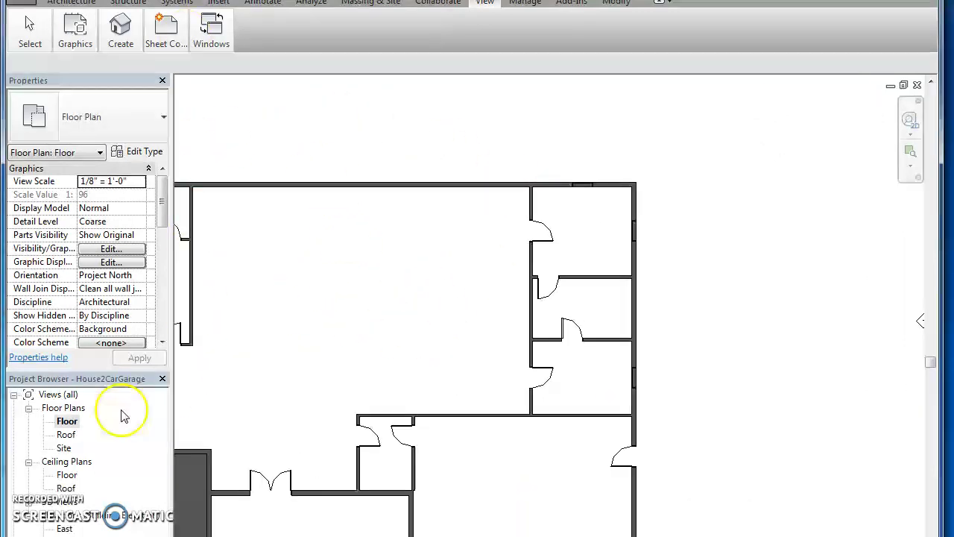
click(67, 422)
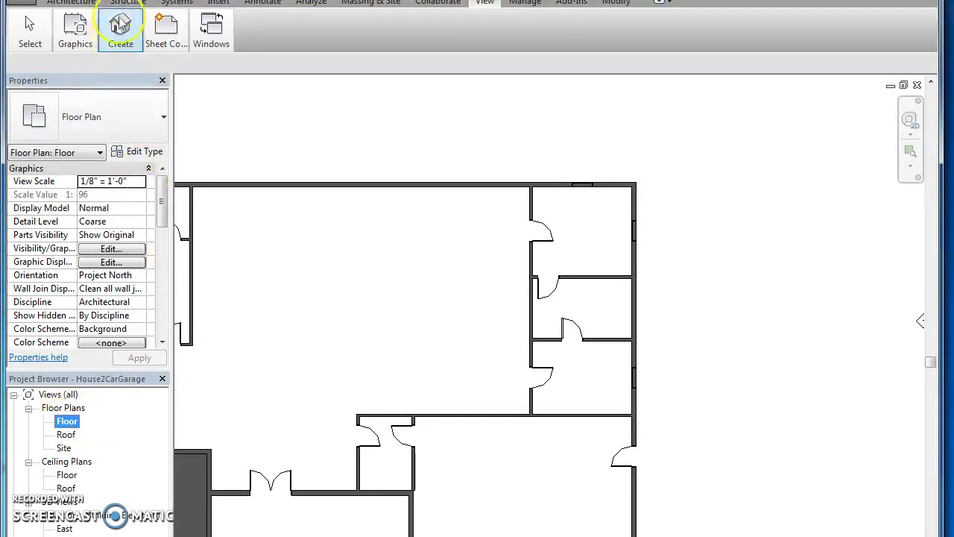
Step: Return to the Architecture ribbon and cycle its minimize state back to full
click(121, 30)
click(74, 3)
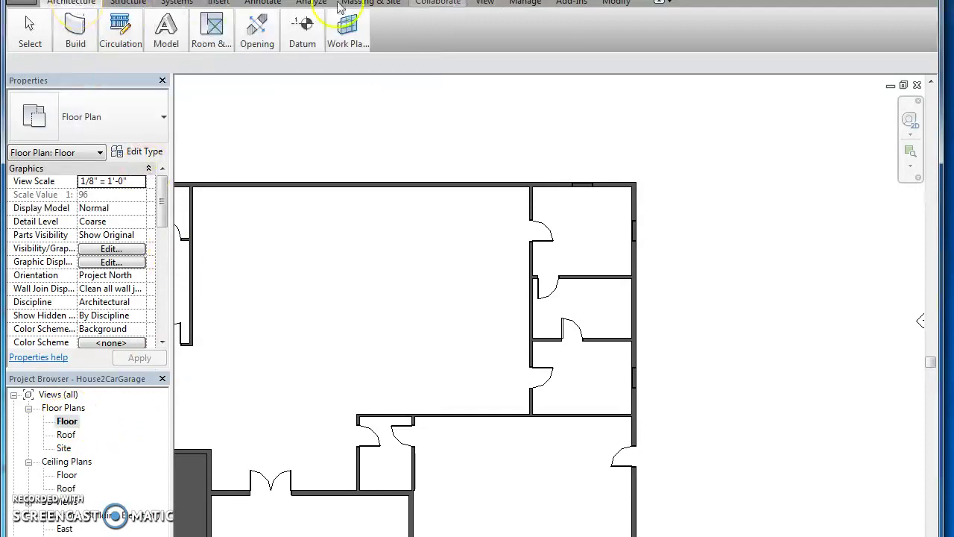
click(660, 3)
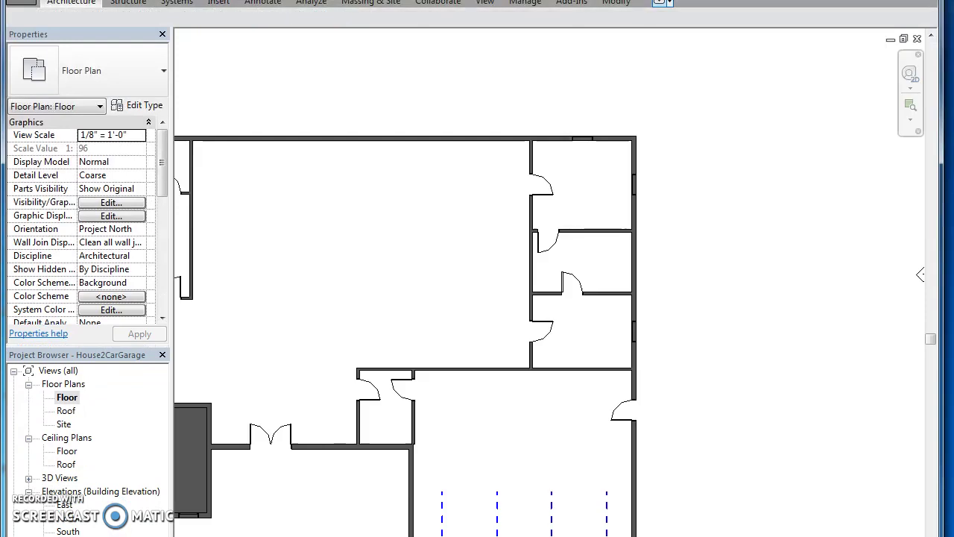
click(660, 3)
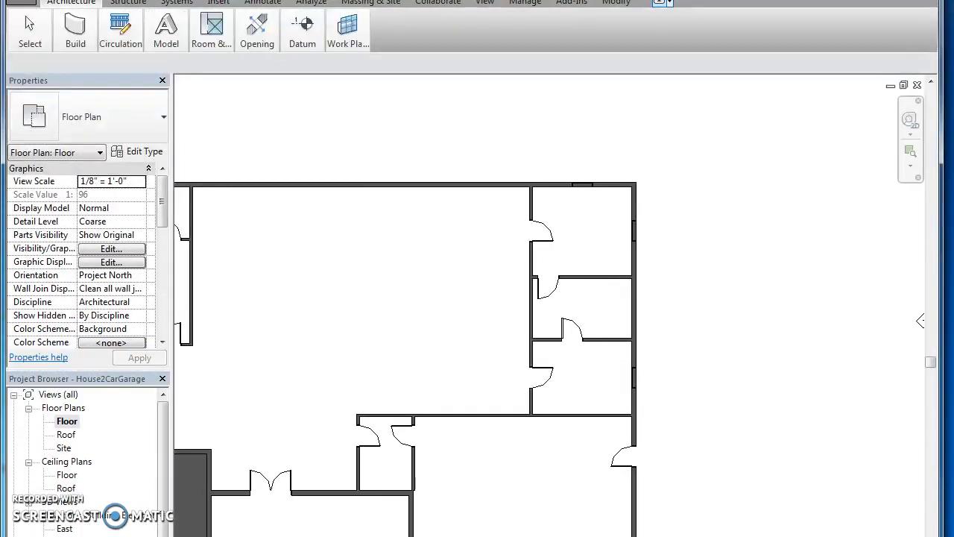
click(660, 2)
click(660, 2)
click(661, 3)
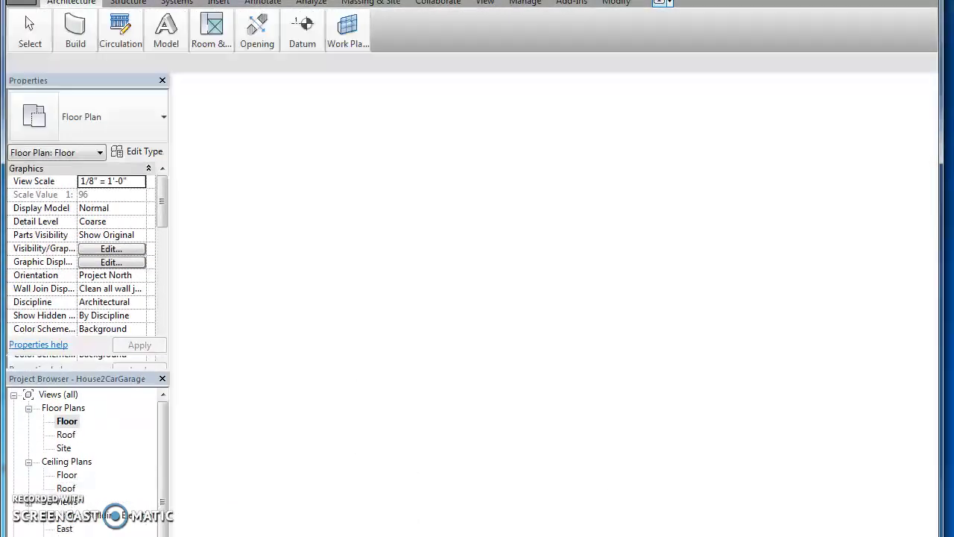
click(661, 3)
click(660, 2)
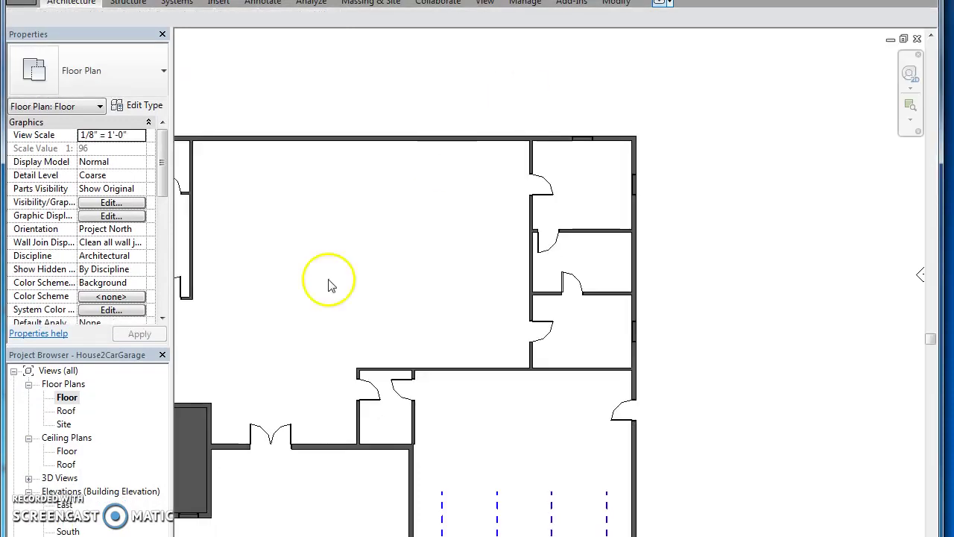
Step: Sketch a rectangular floor boundary around the small upper-right room
click(222, 55)
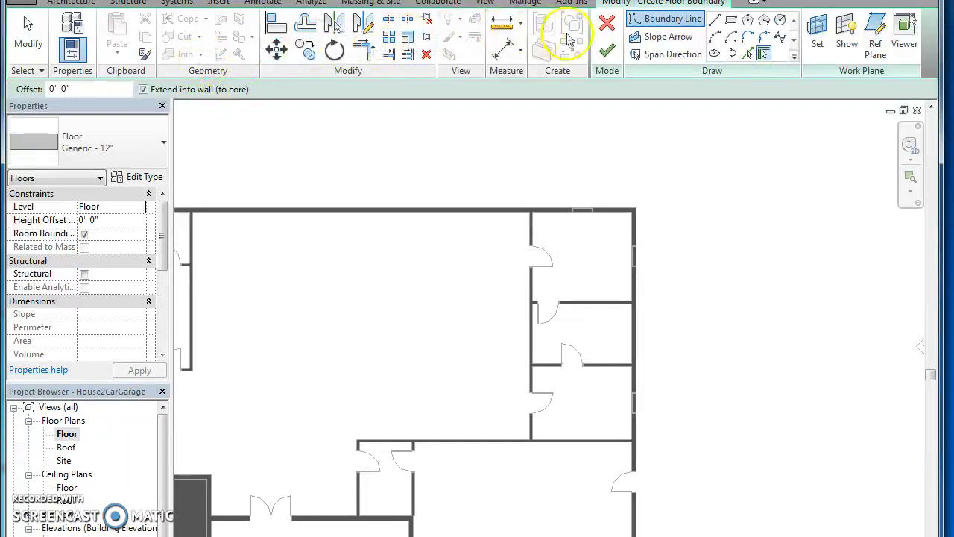
click(731, 20)
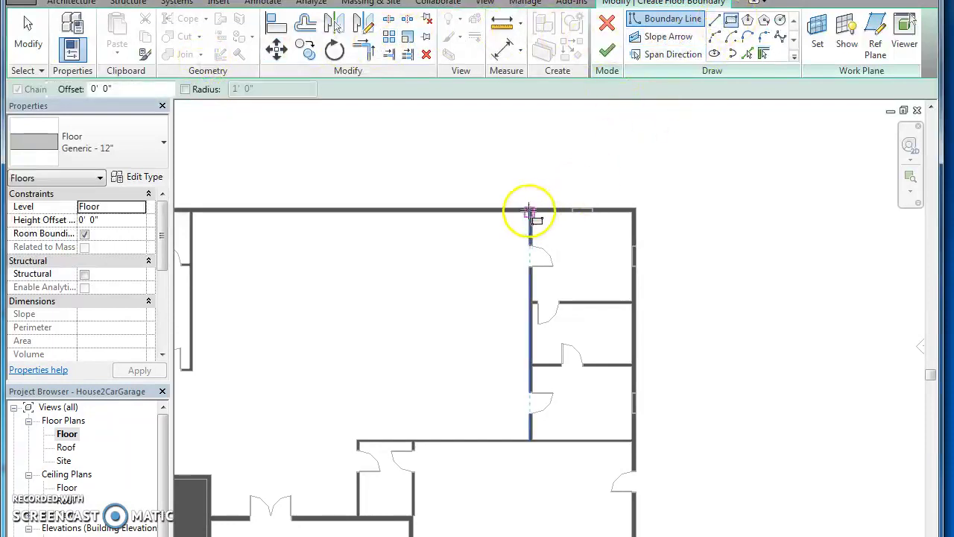
click(531, 209)
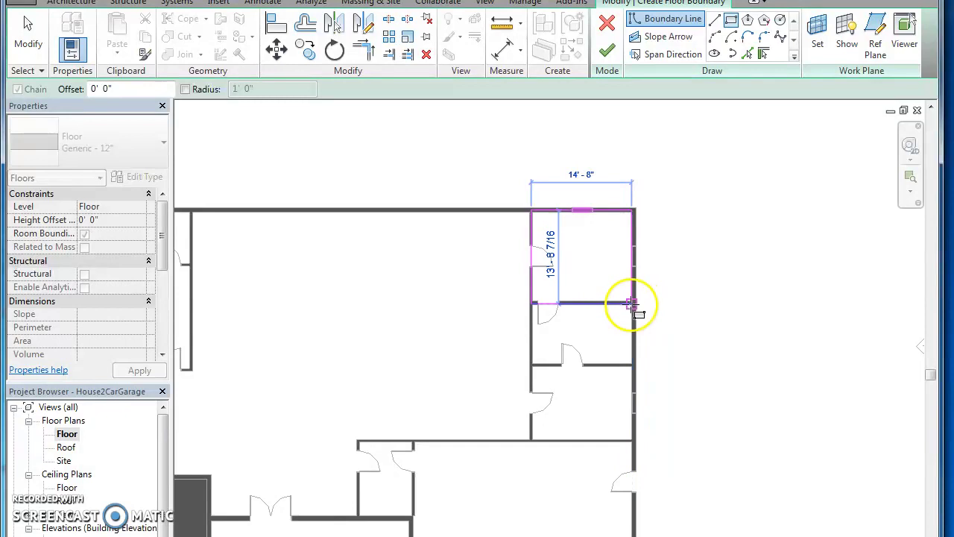
click(634, 302)
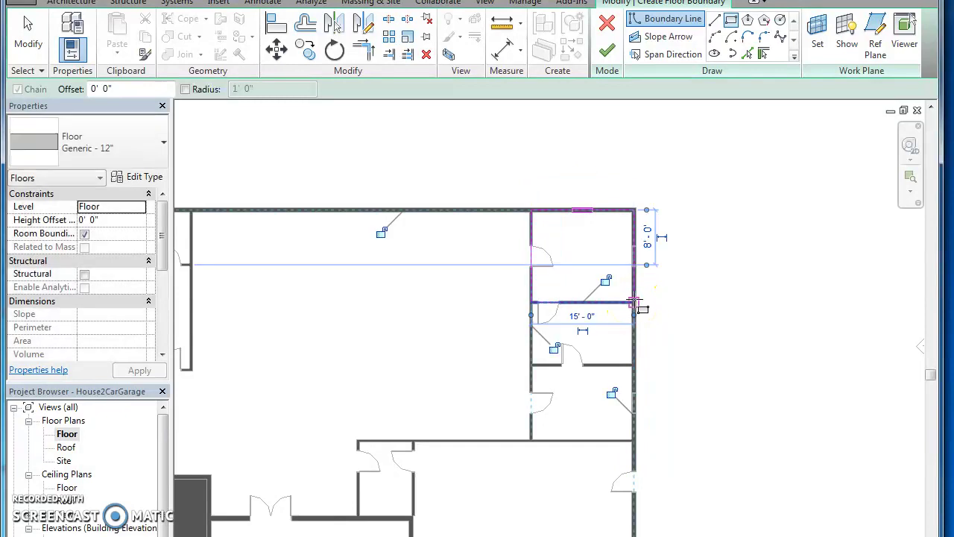
Step: Set its type to Wood Joist 10" - Wood Finish and finish the floor
click(163, 152)
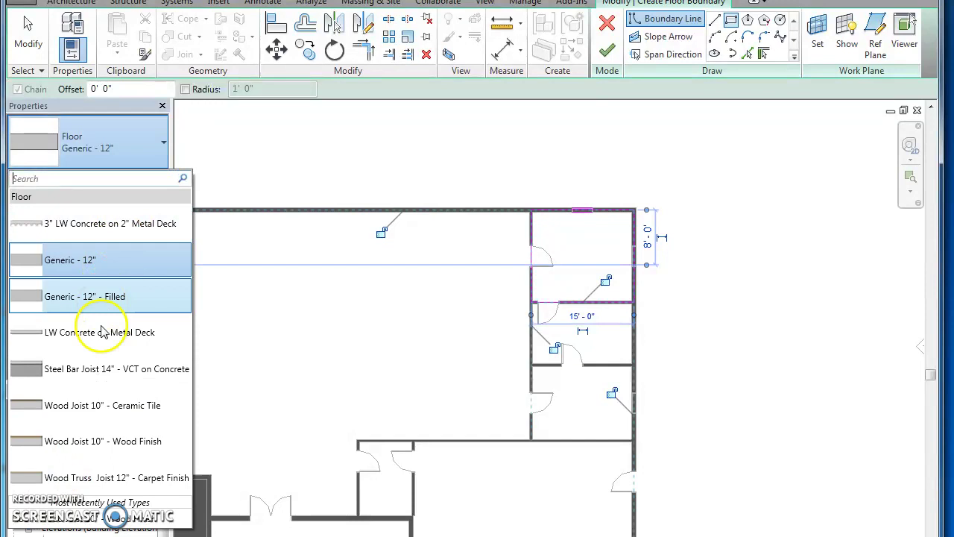
click(108, 440)
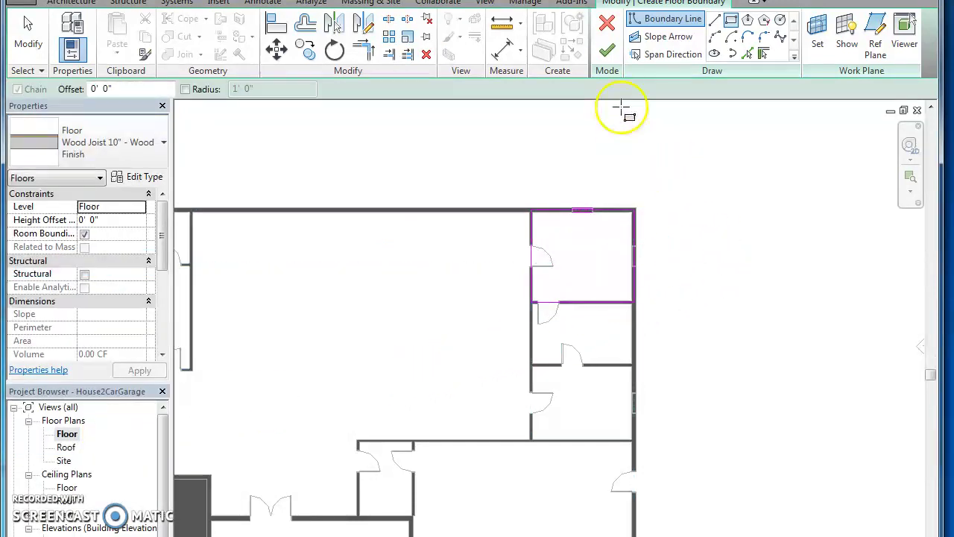
click(606, 50)
click(731, 257)
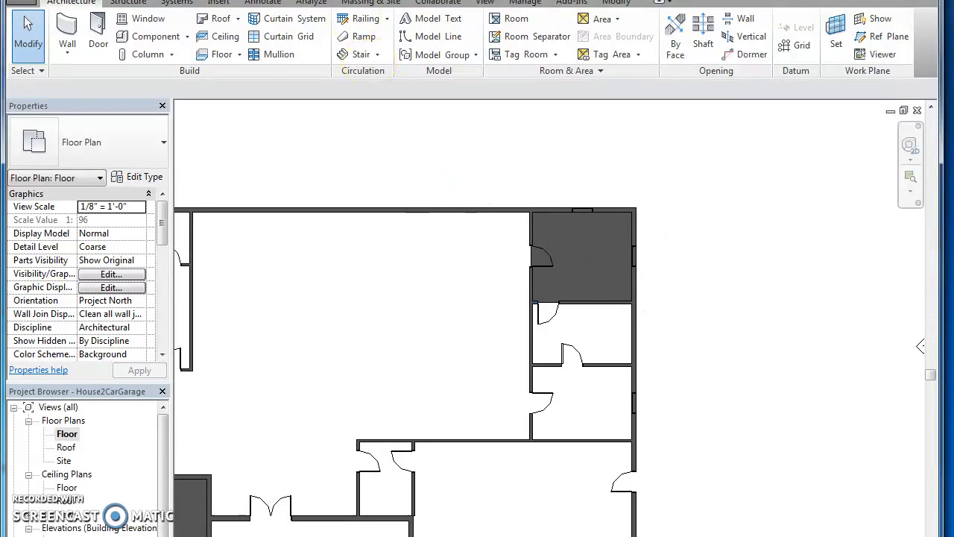
Step: Switch to the 3D view and select the floor in the small right-hand room
click(485, 4)
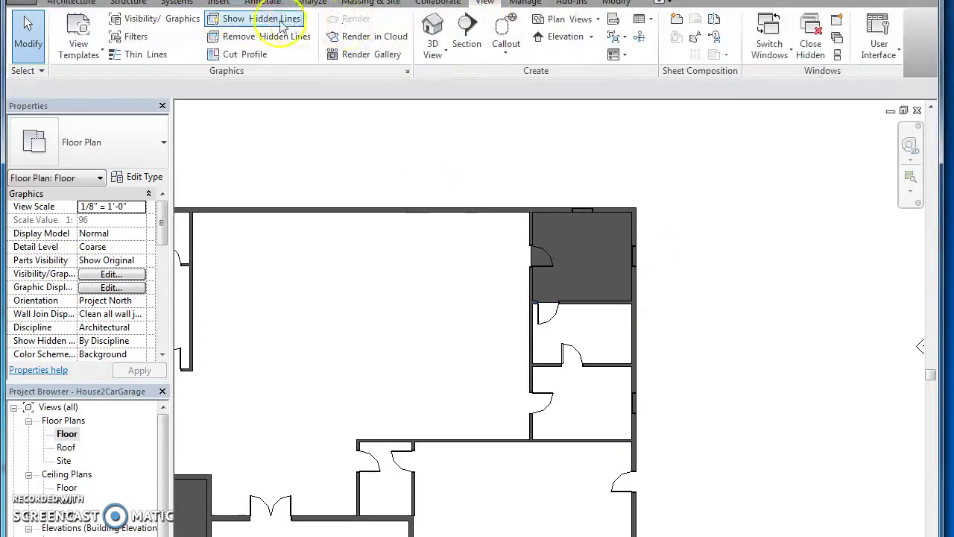
click(435, 29)
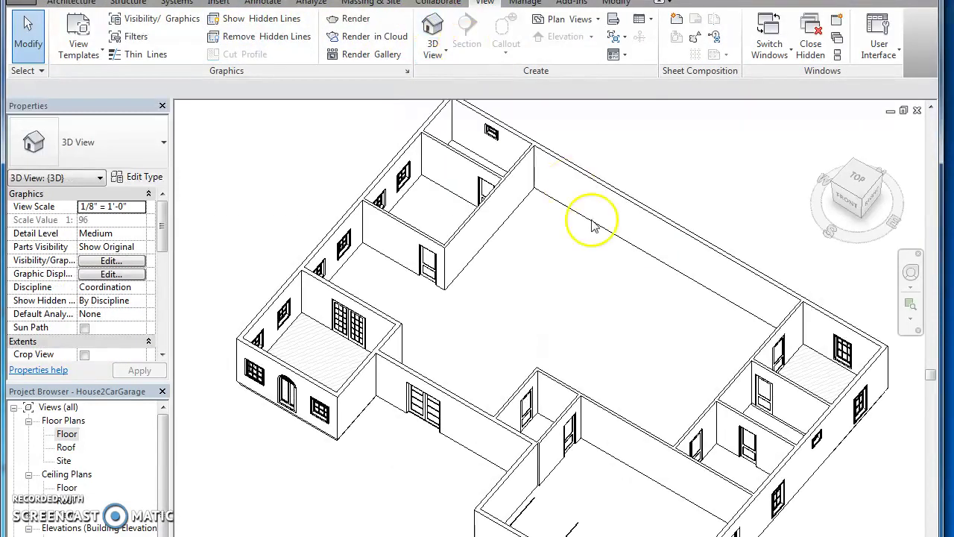
click(812, 358)
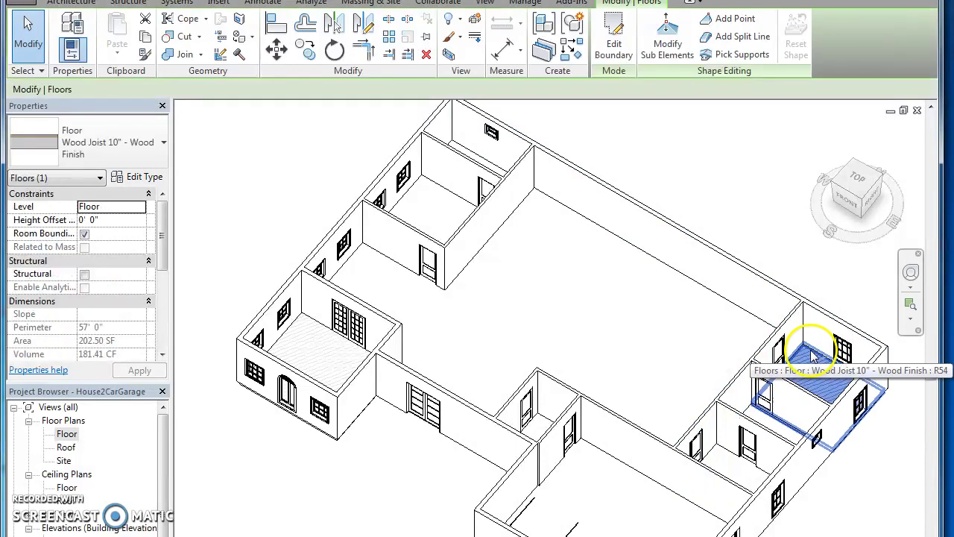
Step: Open the Material Browser for the floor type's top finish layer, showing Gray Wood Floor
click(140, 182)
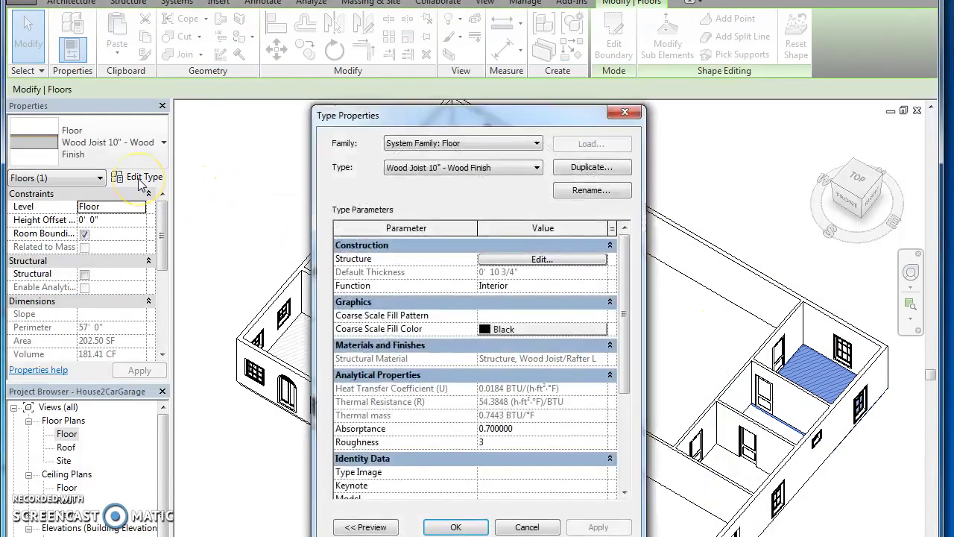
click(522, 258)
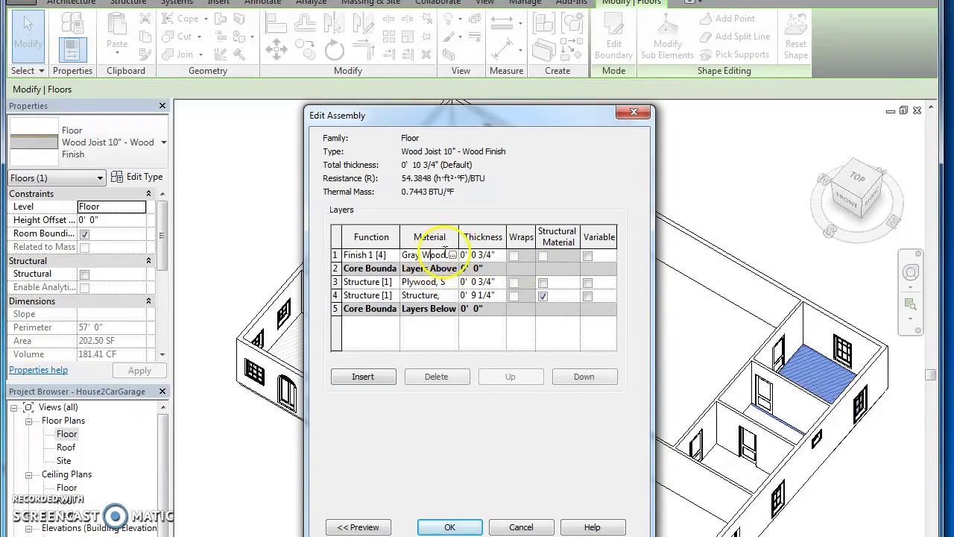
click(452, 256)
click(452, 255)
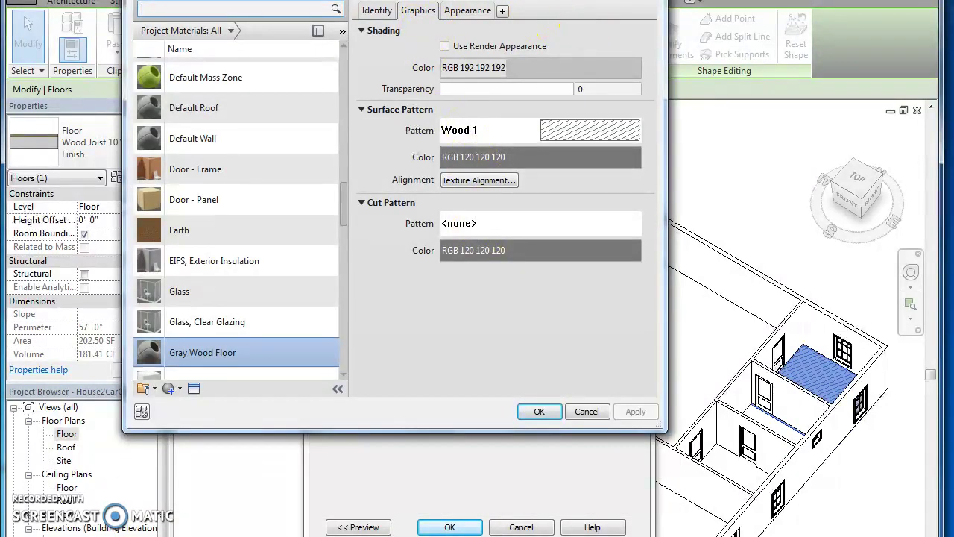
drag(574, 1, 573, 9)
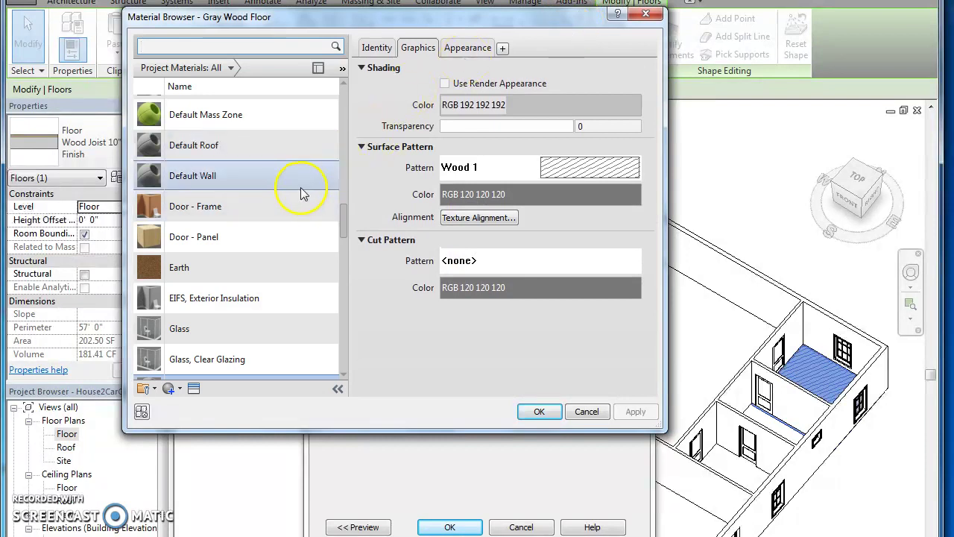
click(211, 376)
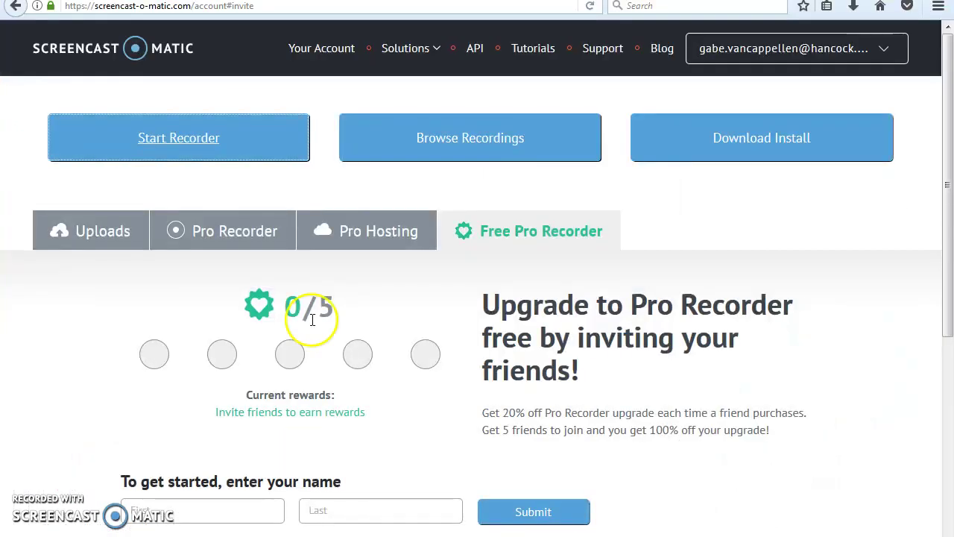
Step: In a new browser tab, search Google Images for 'cherry wood floor sample'
key(ctrl+t)
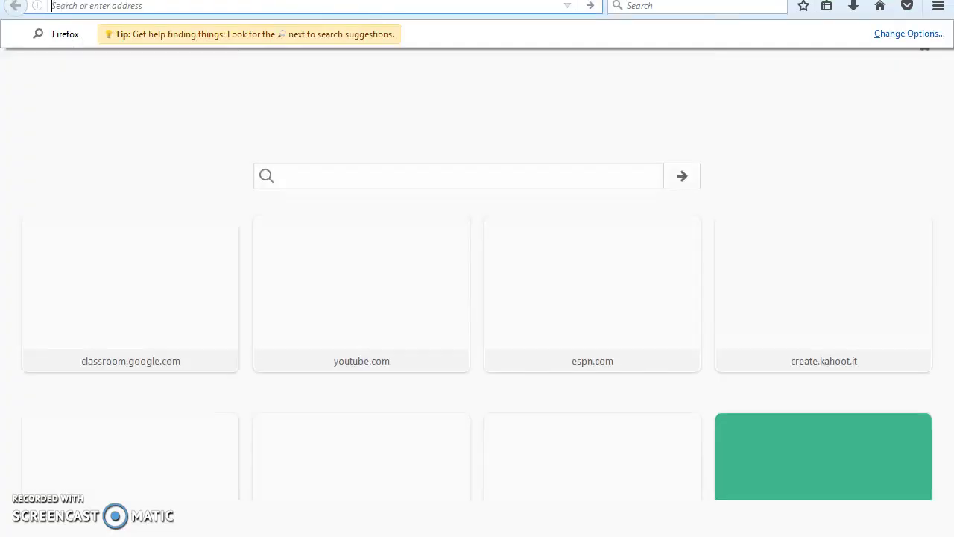
text(google.com/)
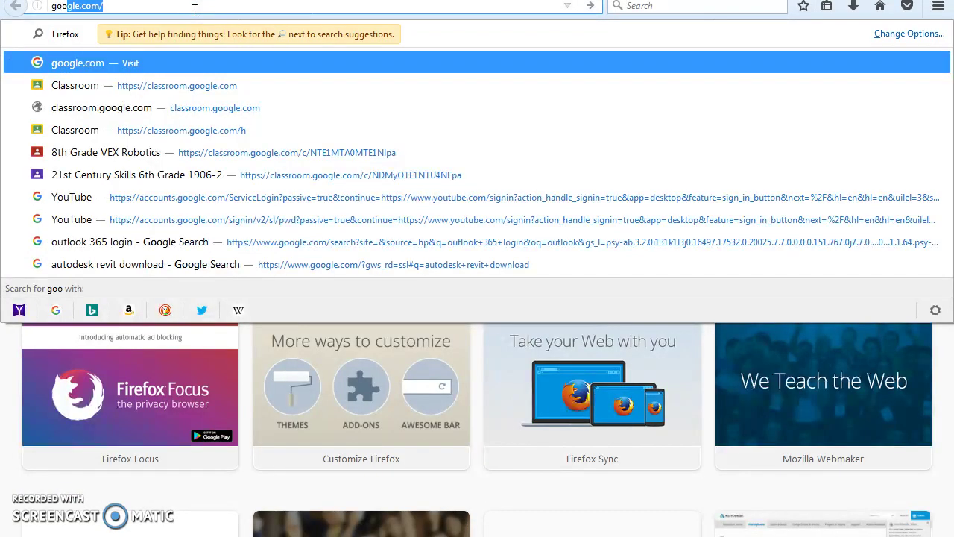
key(Return)
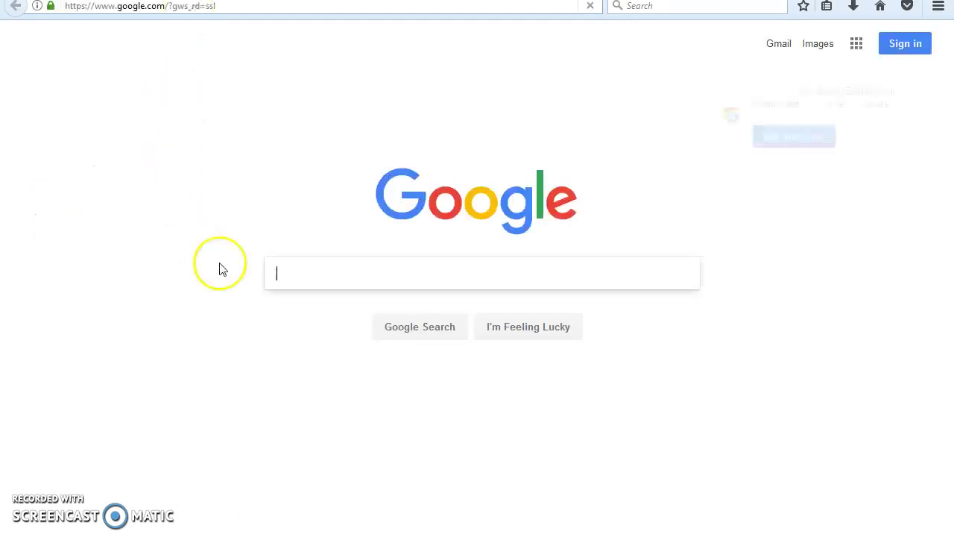
text(ima)
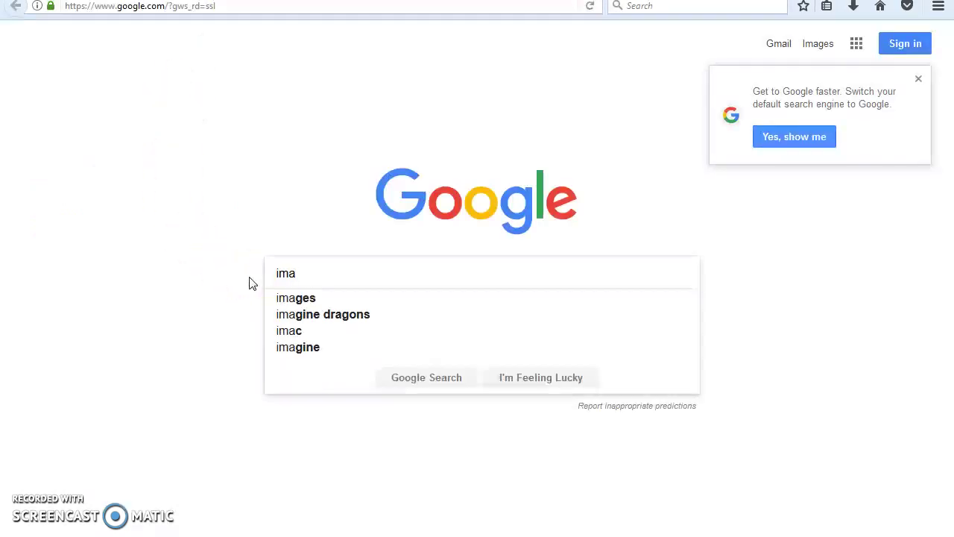
text(ges)
key(Return)
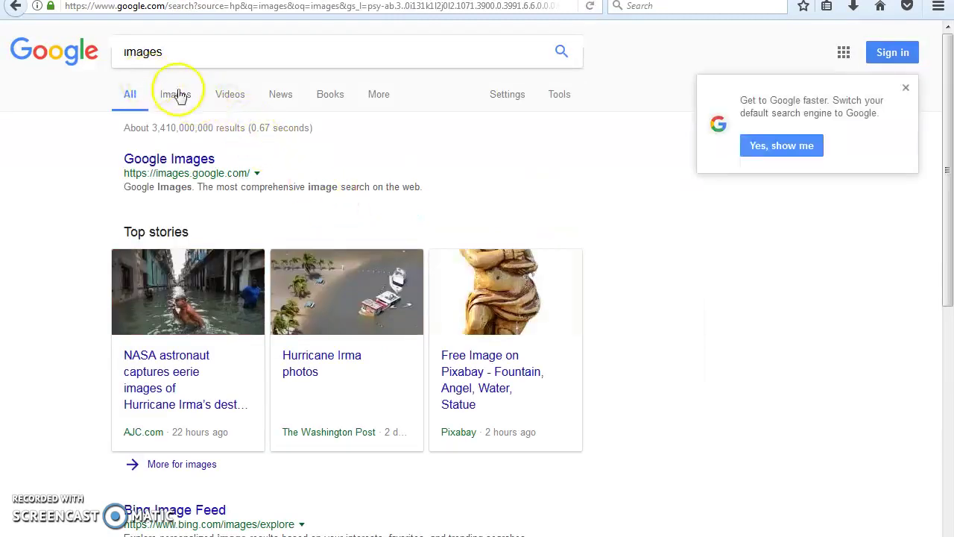
click(177, 93)
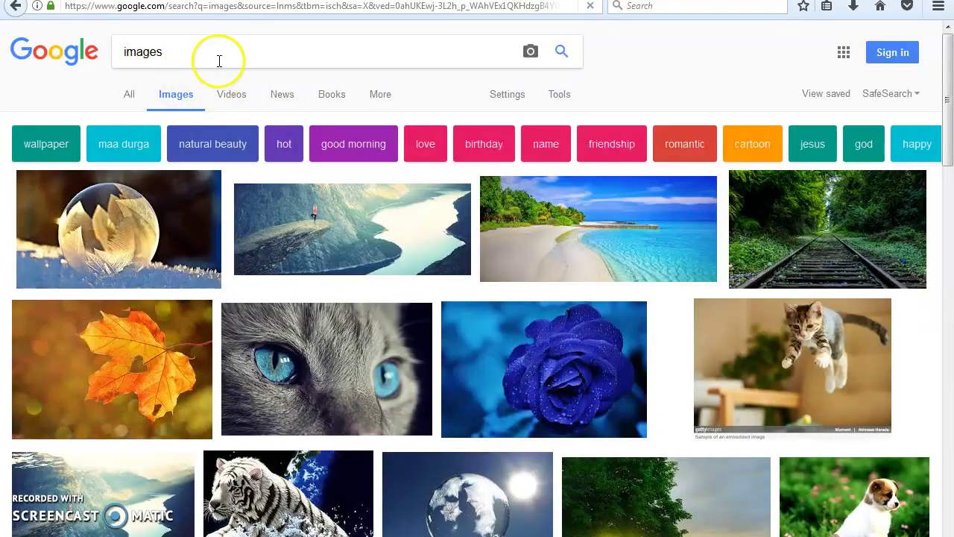
double_click(219, 61)
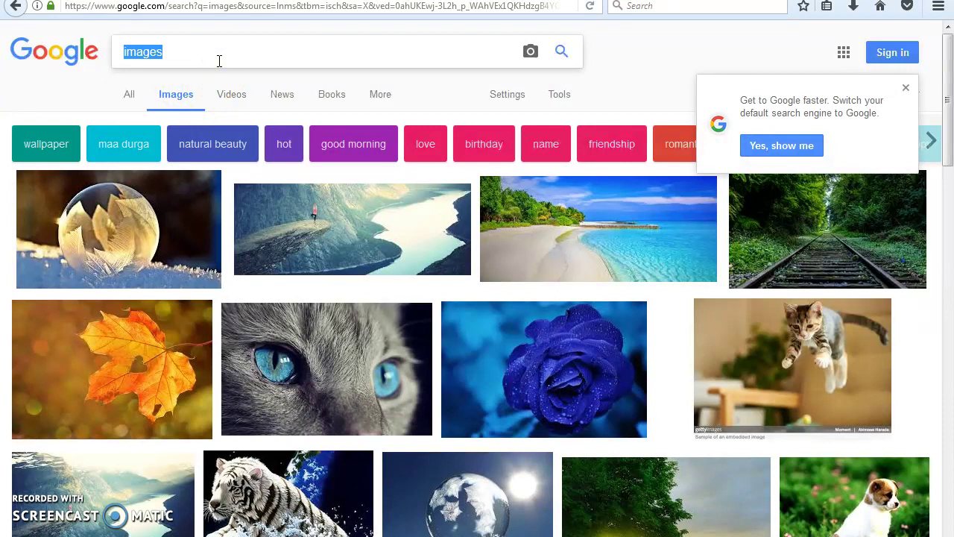
text(c)
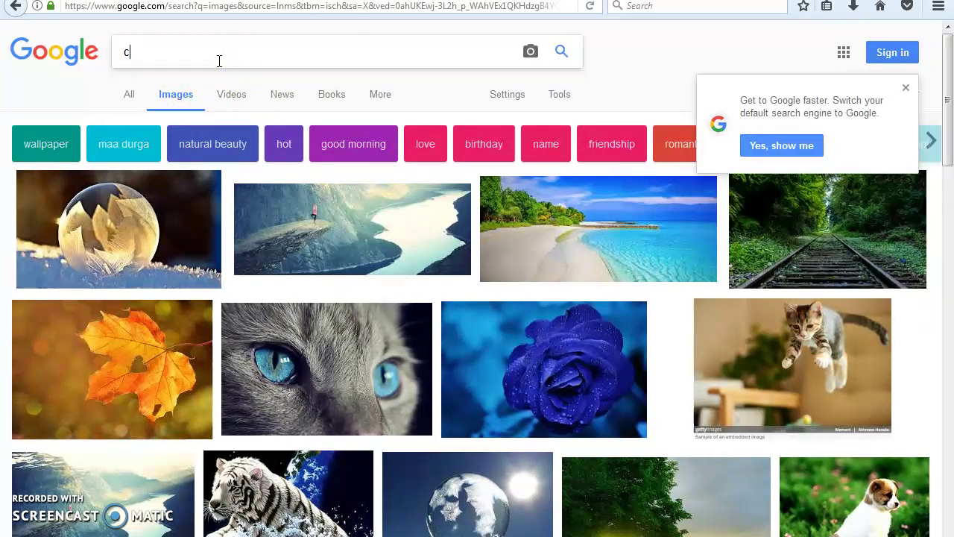
text(herry wood )
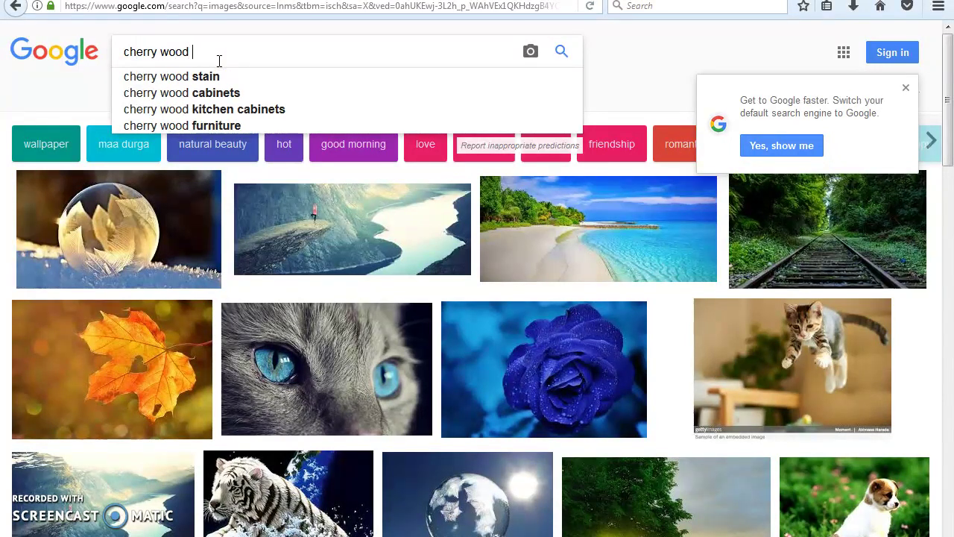
text(floor samp)
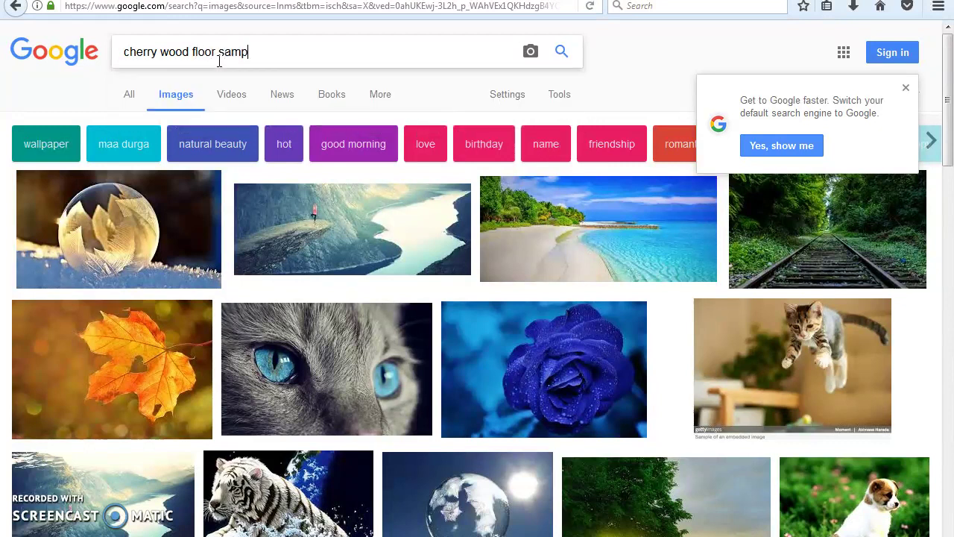
text(le)
key(Return)
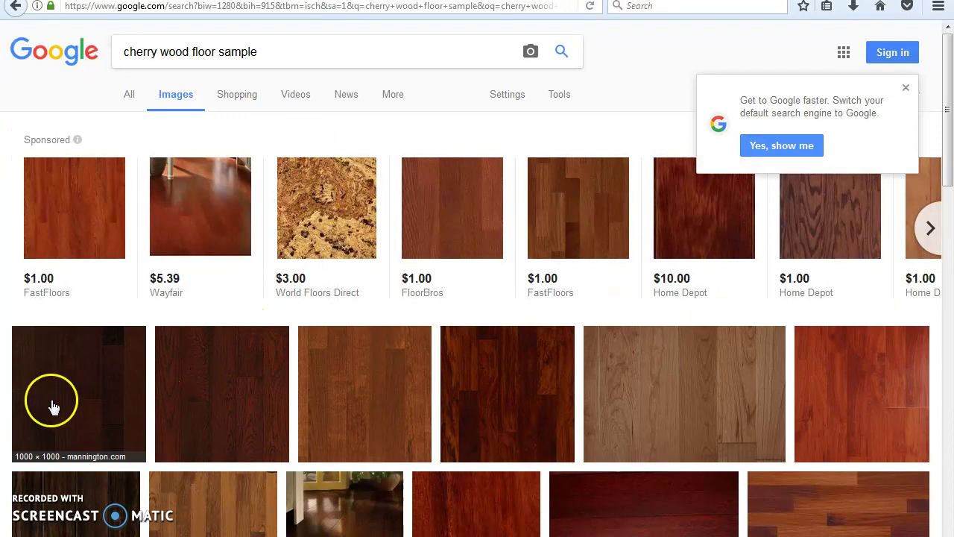
Step: Preview the dark hardwood plank image and bring up its save option
scroll(696, 439, down, 1)
scroll(697, 437, down, 3)
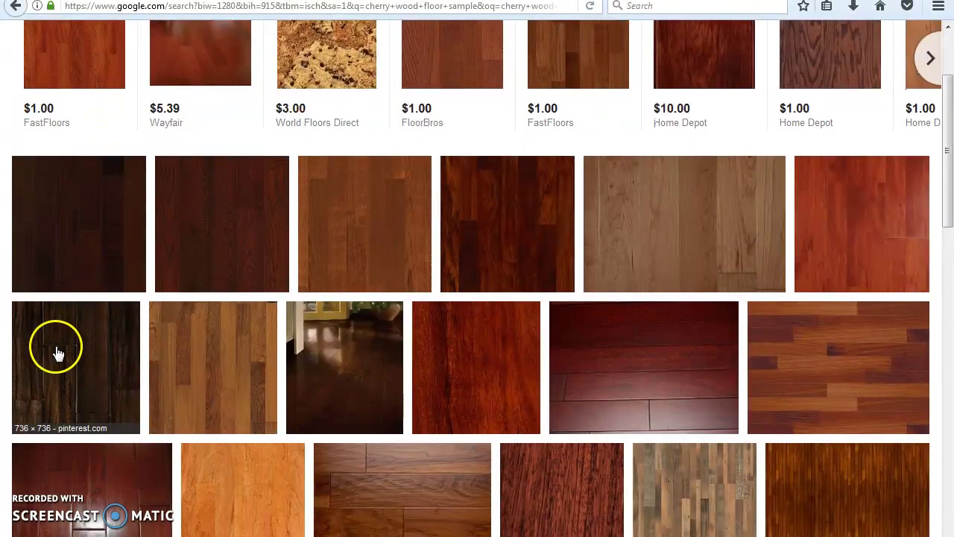
click(58, 352)
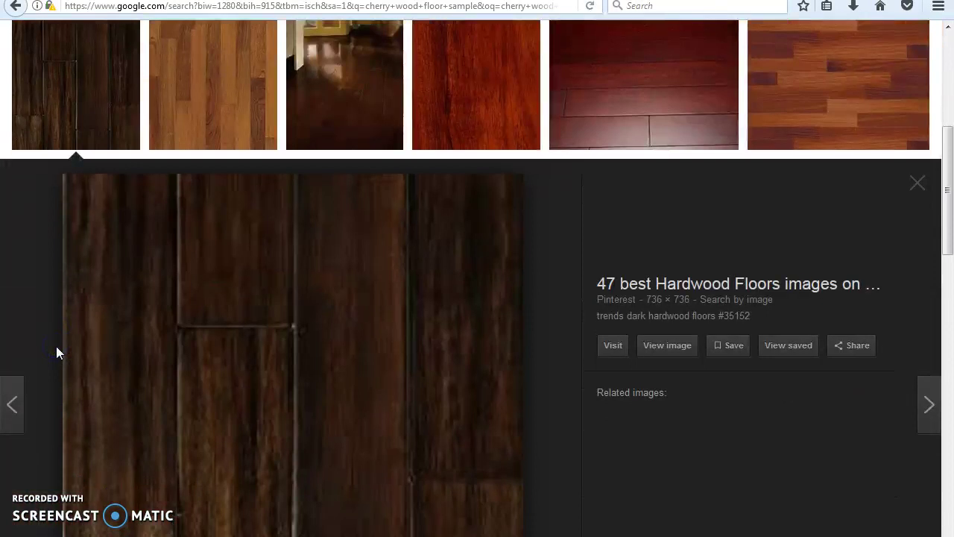
right_click(346, 364)
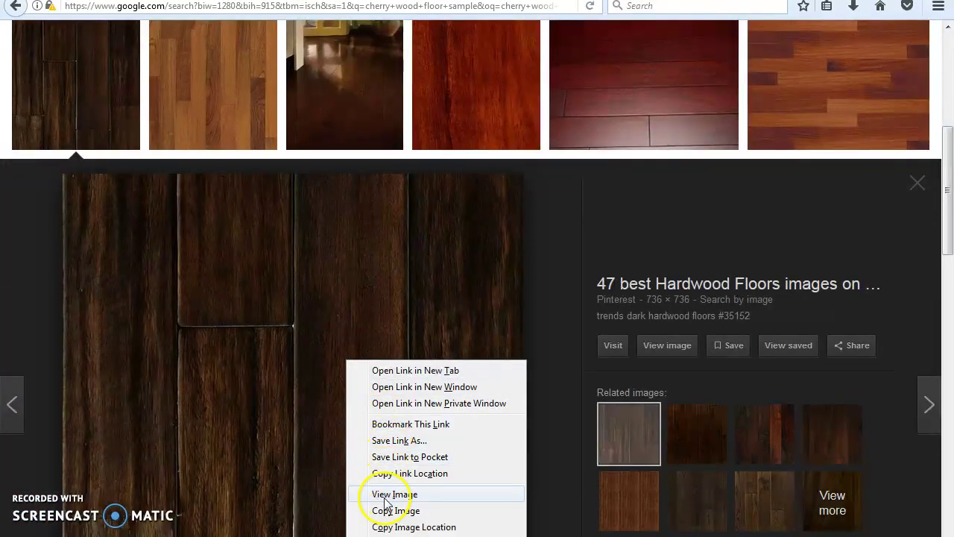
key(Escape)
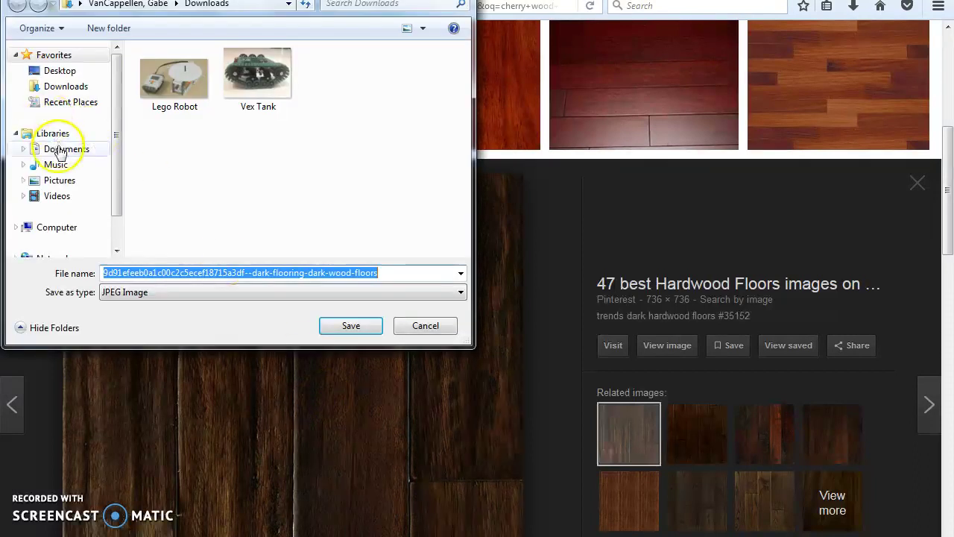
Step: Save the image as 'Cherry Wood' in Desktop > Revit Files
click(65, 73)
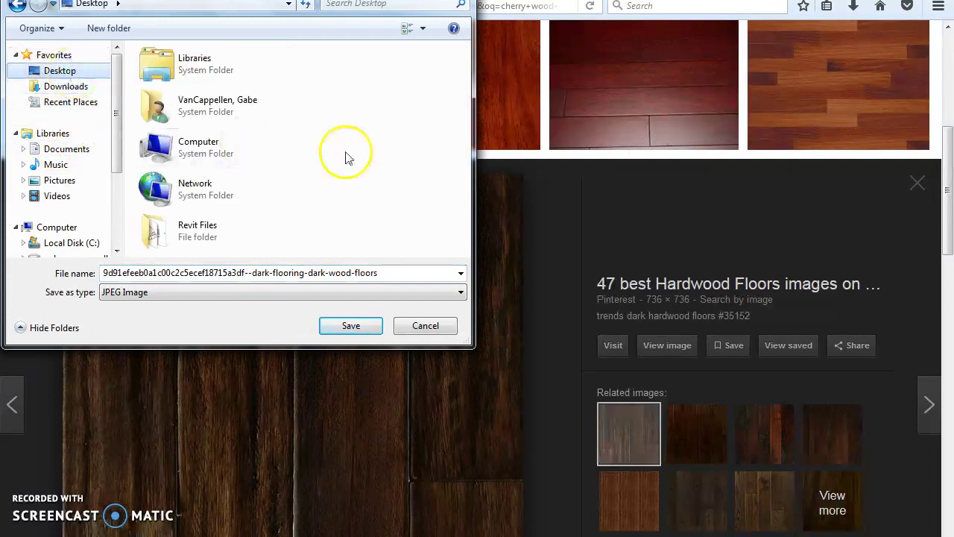
double_click(239, 231)
double_click(221, 273)
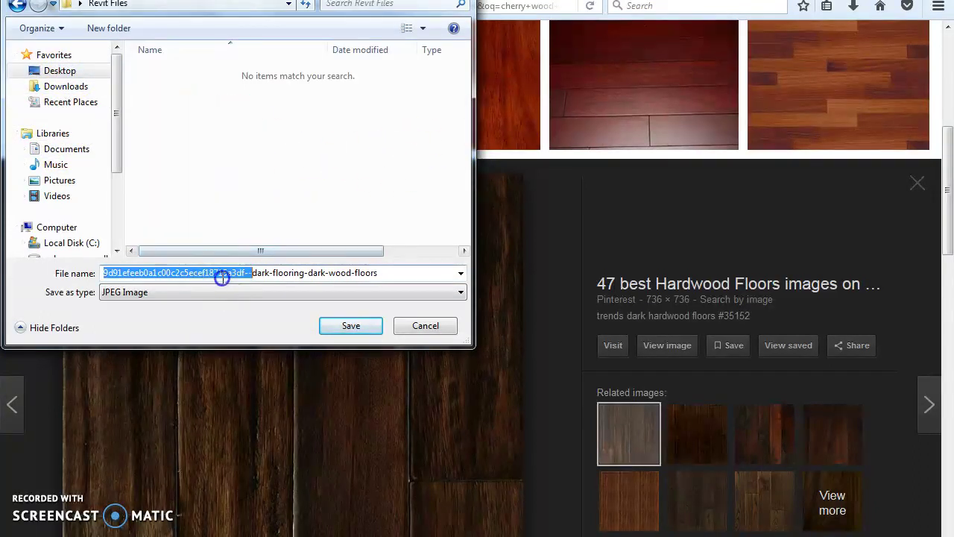
click(426, 273)
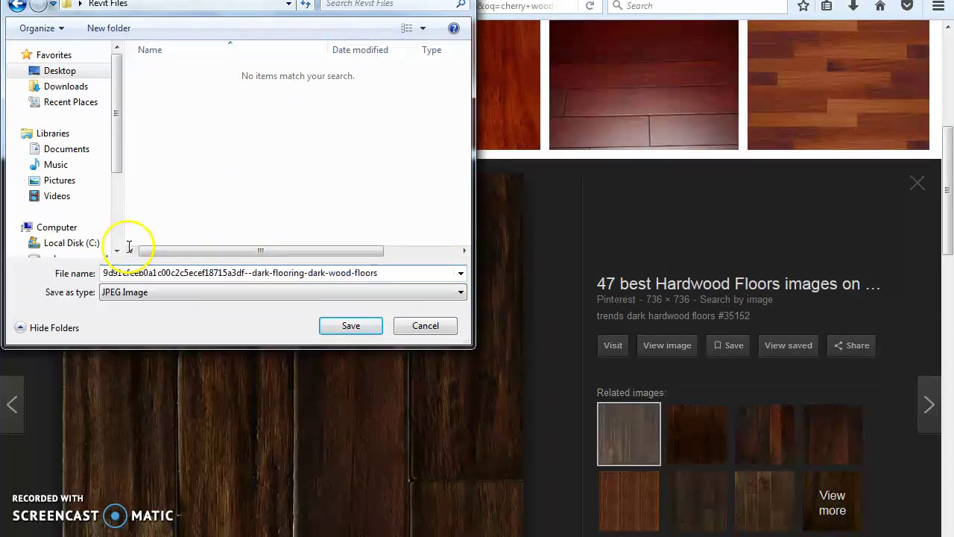
key(ctrl+a)
text(C)
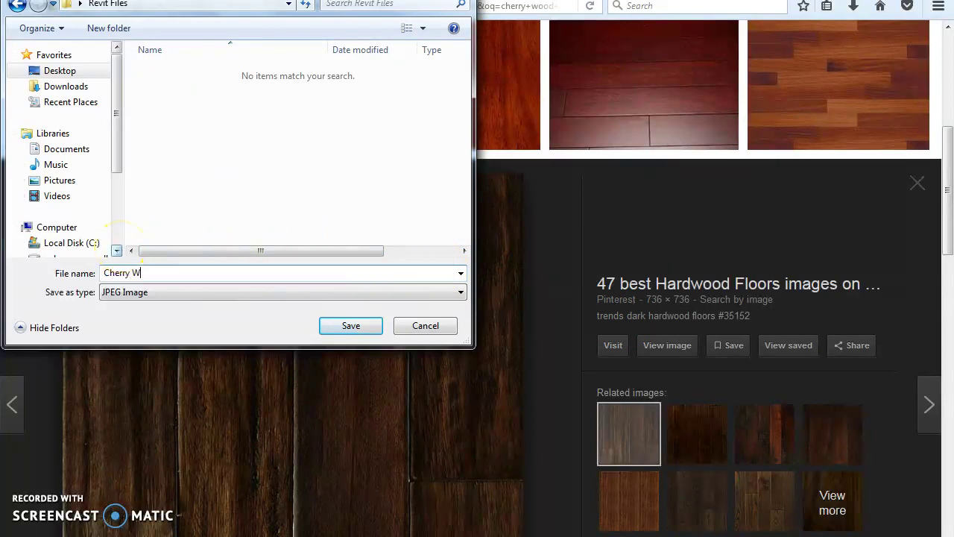
click(365, 325)
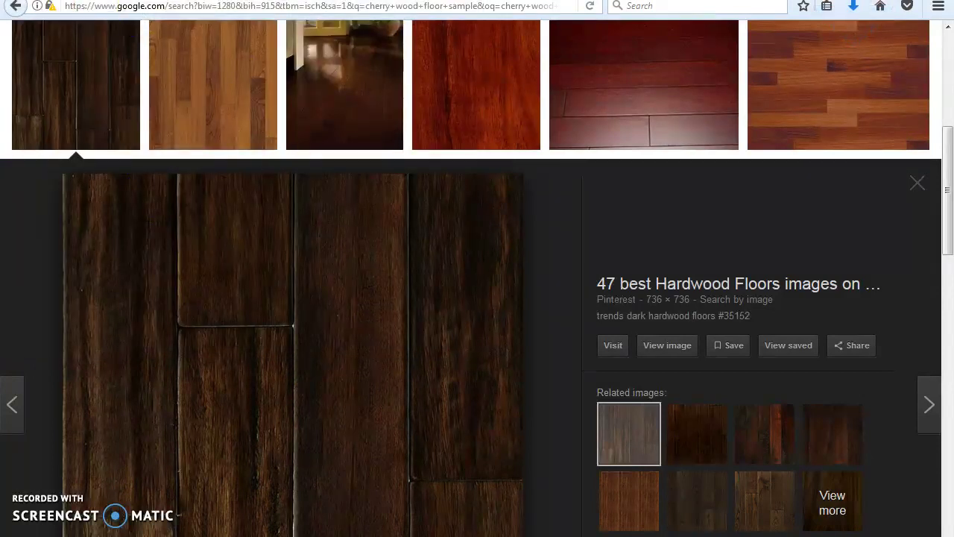
Step: Back in Revit, create a new material using Cherry Wood.jpg as its appearance image
key(alt+Tab)
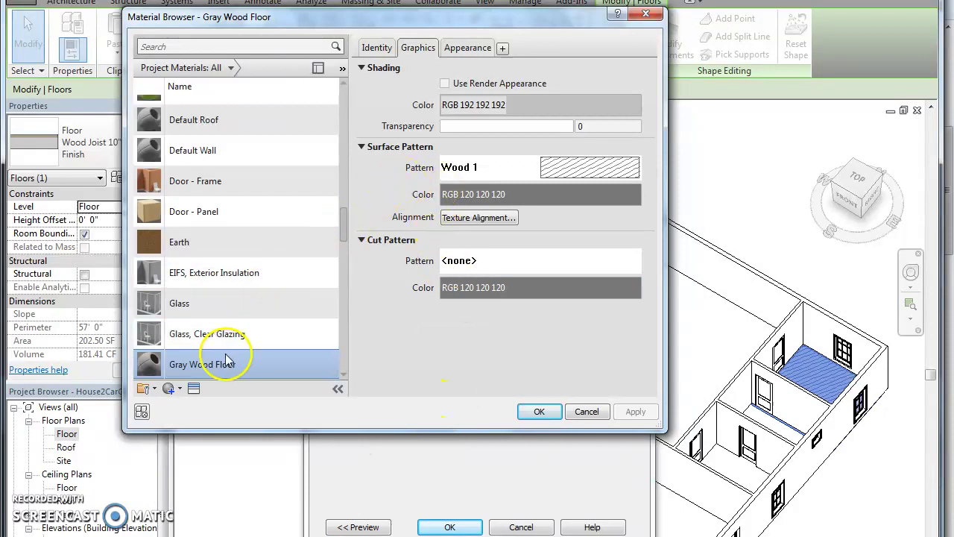
click(169, 388)
click(187, 404)
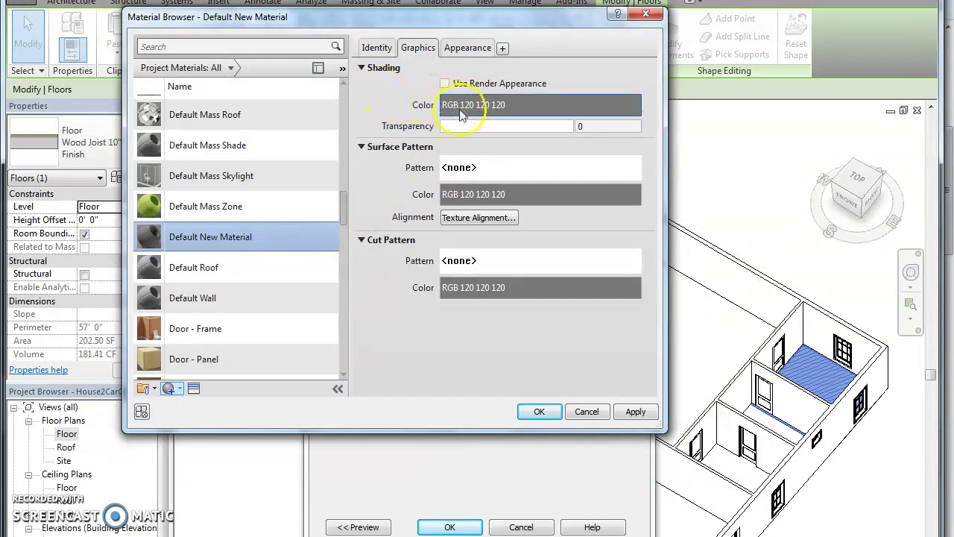
click(450, 52)
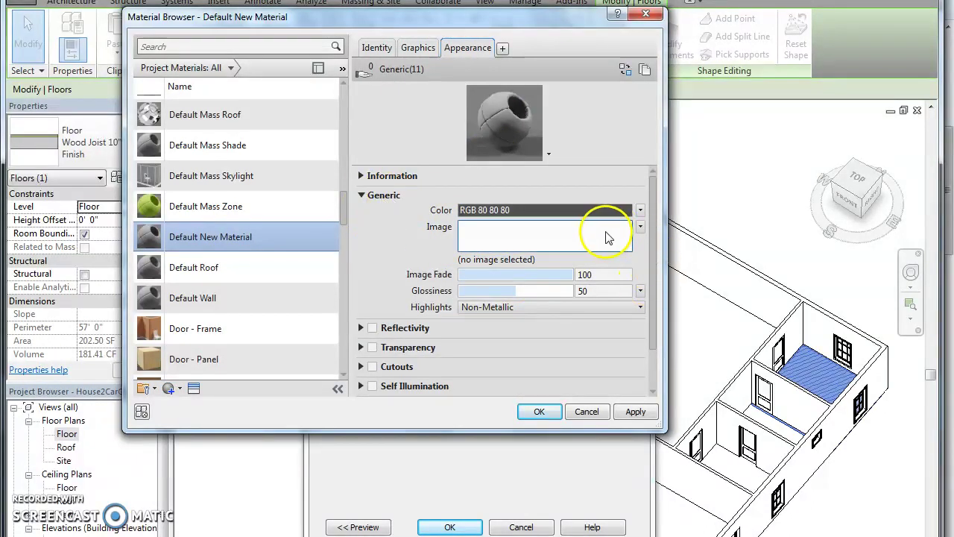
click(634, 233)
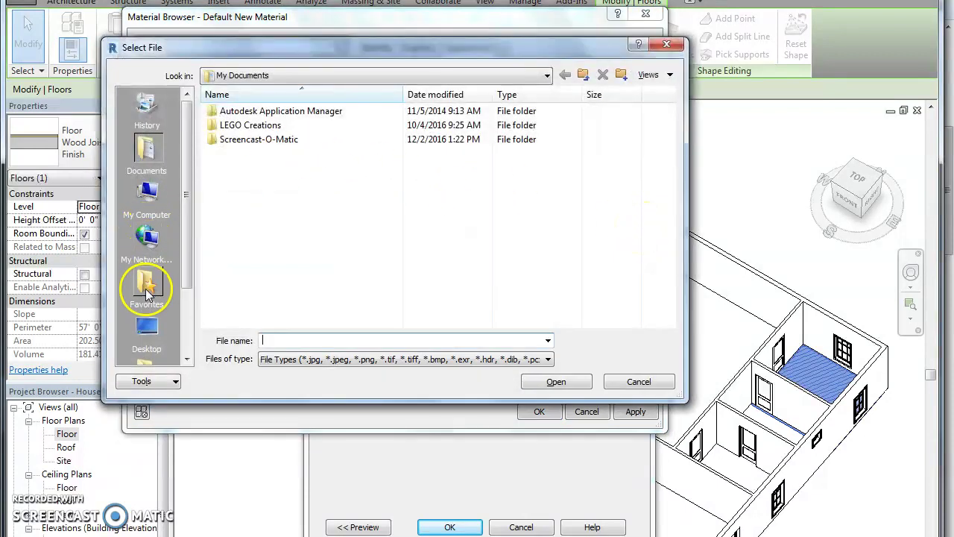
click(147, 328)
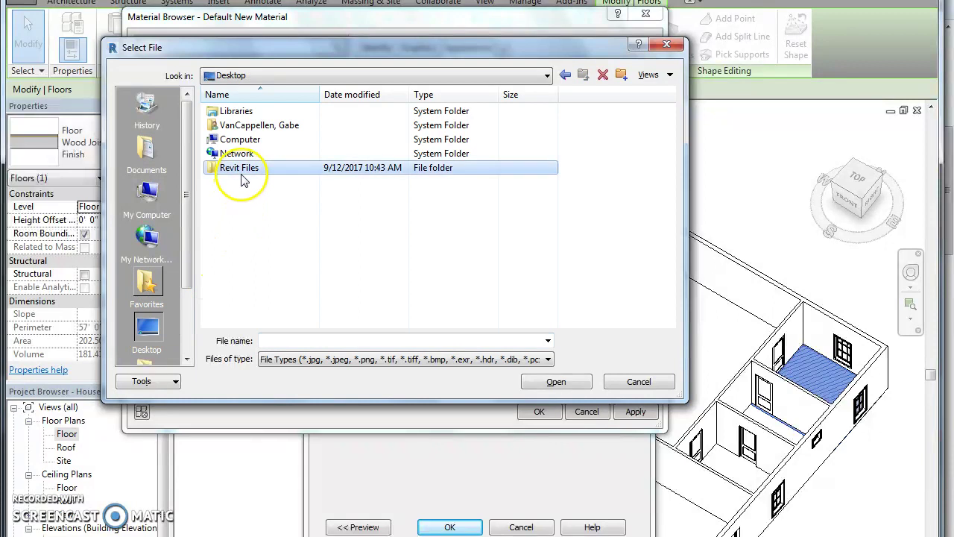
double_click(240, 173)
click(262, 119)
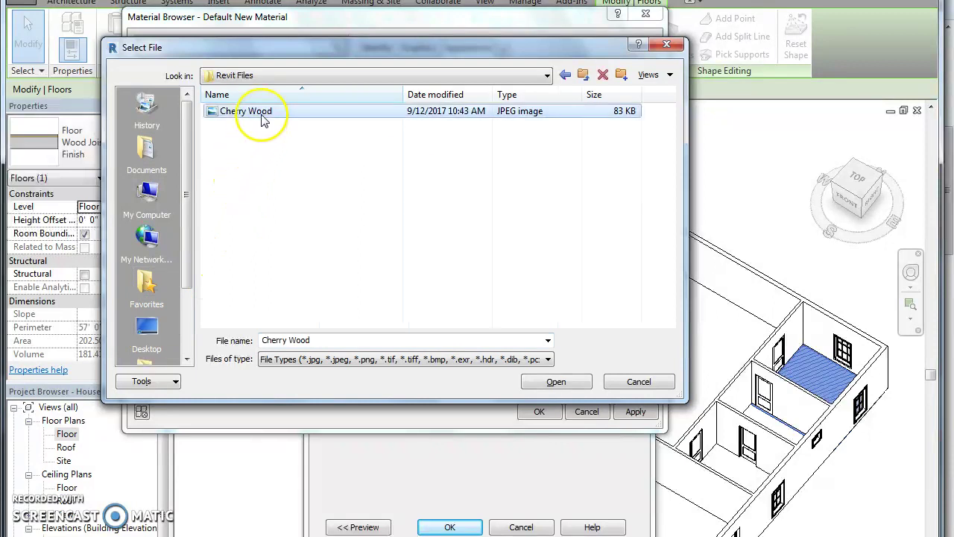
click(555, 383)
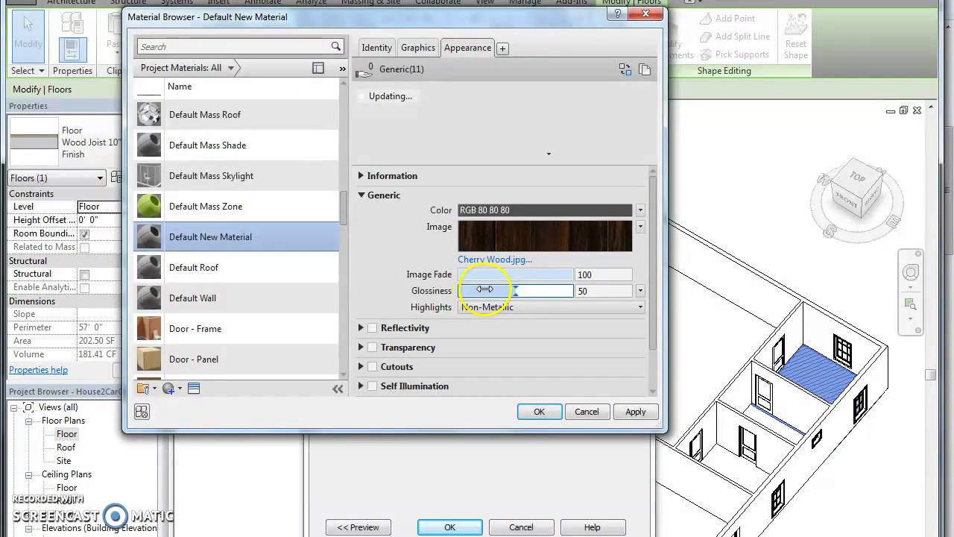
Step: Rename Default New Material to 'Cherry Wood Floor'
right_click(211, 239)
click(237, 279)
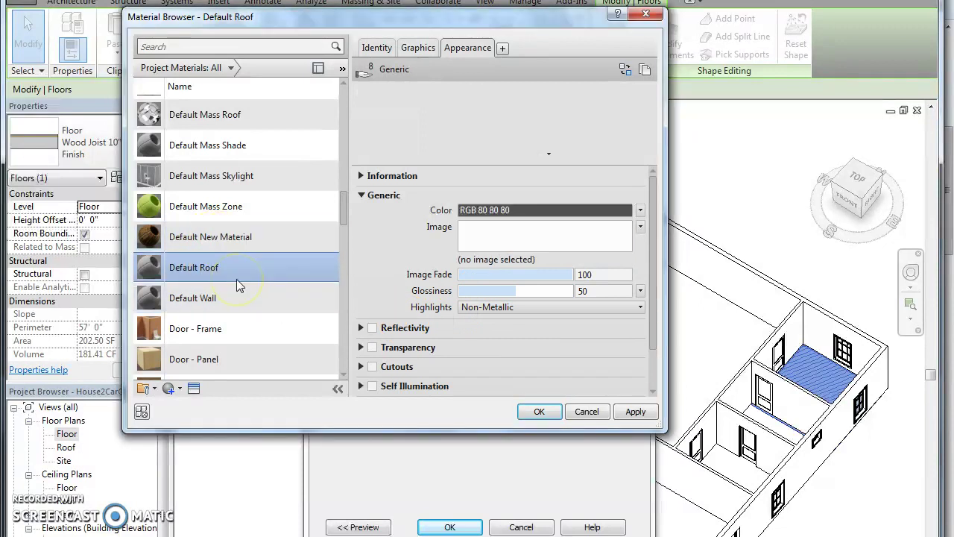
click(240, 251)
right_click(240, 249)
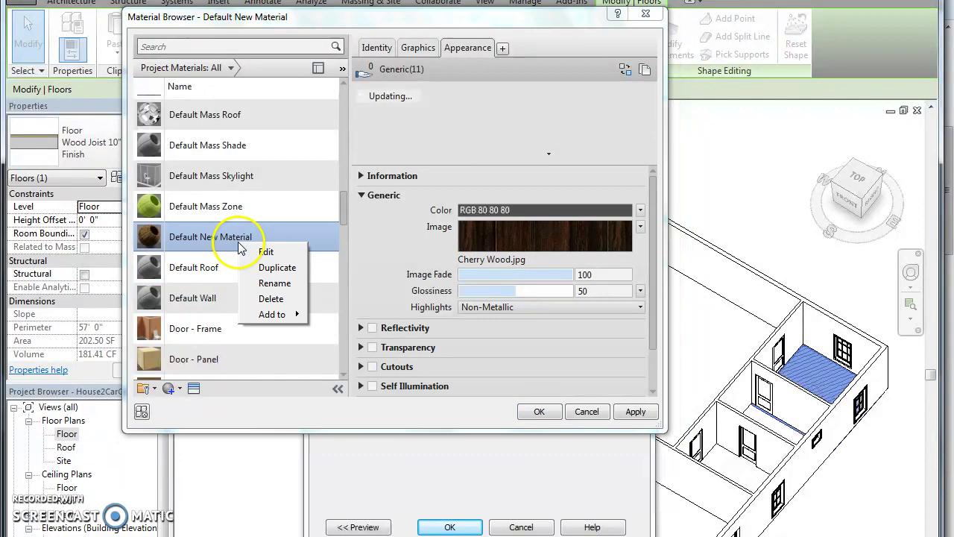
click(264, 280)
text(C)
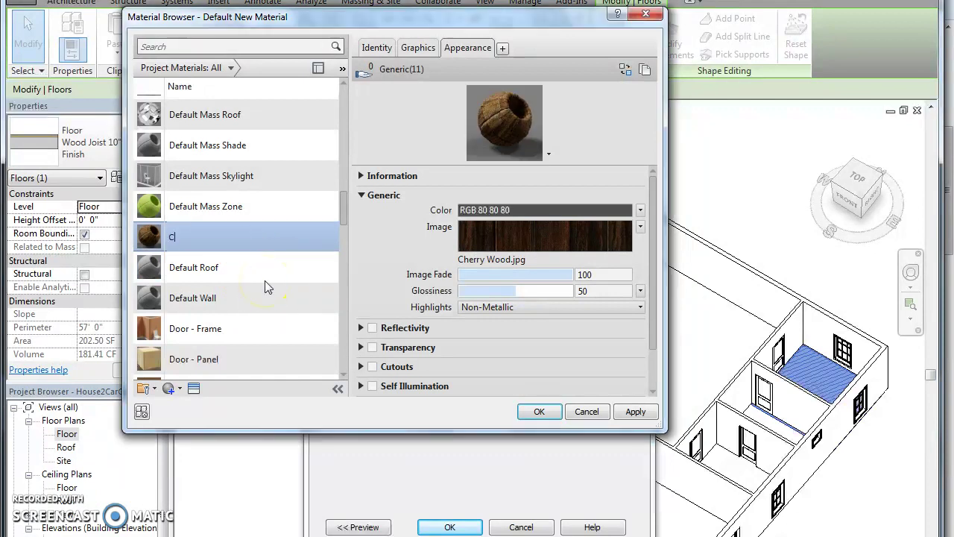
text(herry Wood Floor)
Step: Confirm Cherry Wood Floor as the floor's Finish 1 material through all dialogs and deselect
click(536, 414)
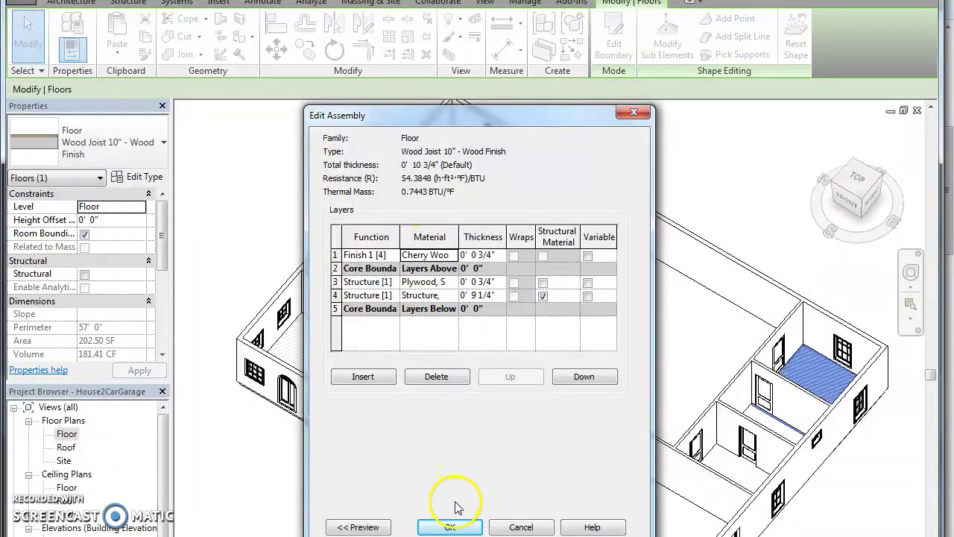
click(436, 526)
click(456, 527)
key(Escape)
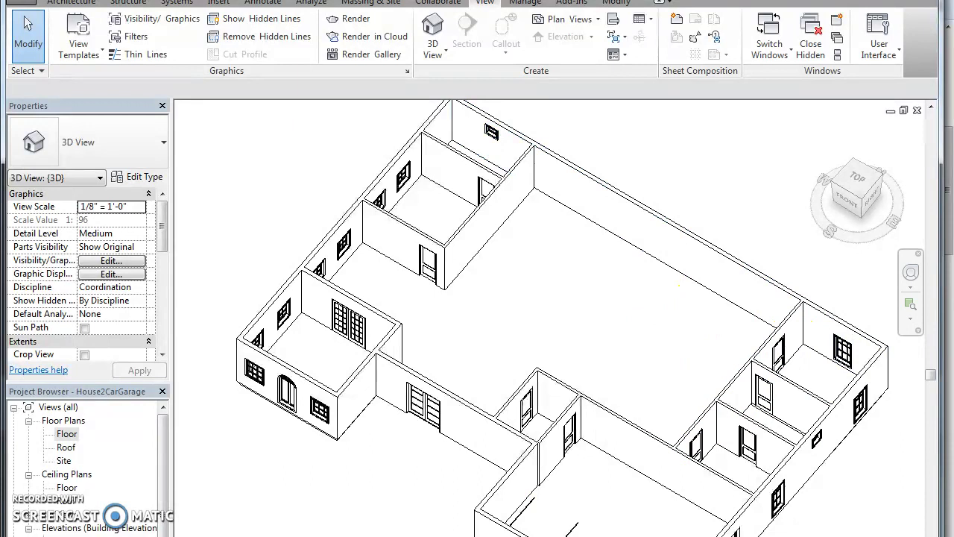
Step: Zoom and pan the 3D view onto the small right-hand room with the cherry-wood floor
scroll(788, 425, up, 5)
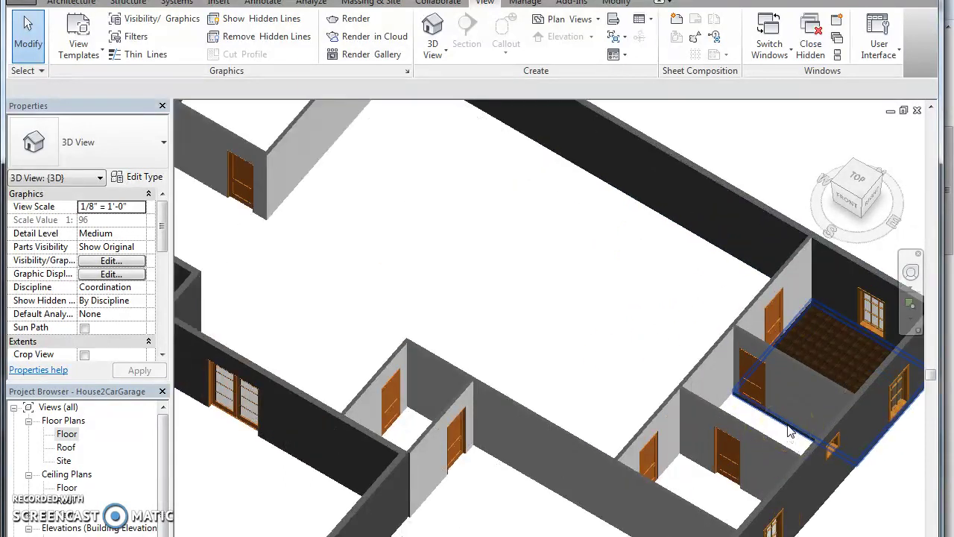
scroll(790, 431, up, 2)
middle_drag(544, 234, 356, 293)
scroll(589, 318, up, 2)
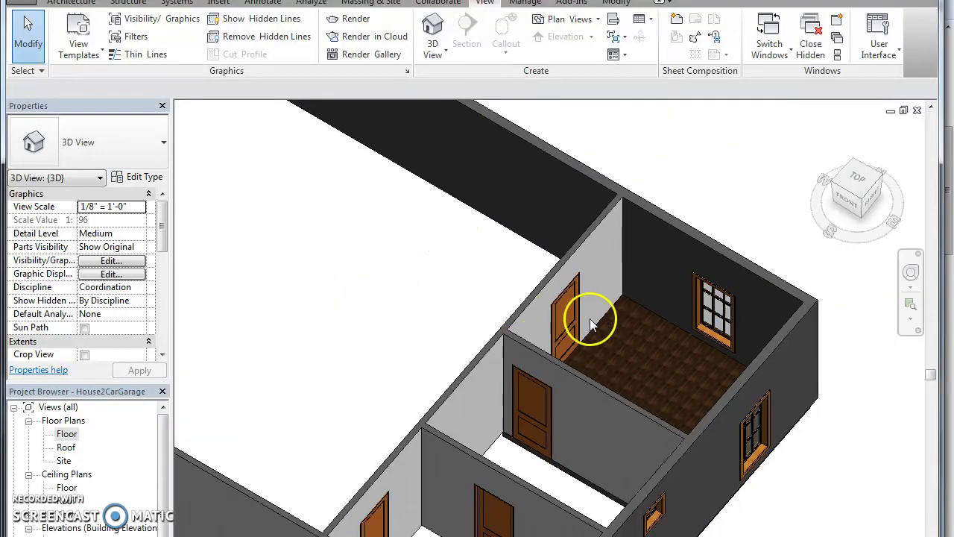
scroll(590, 318, up, 1)
scroll(697, 375, up, 1)
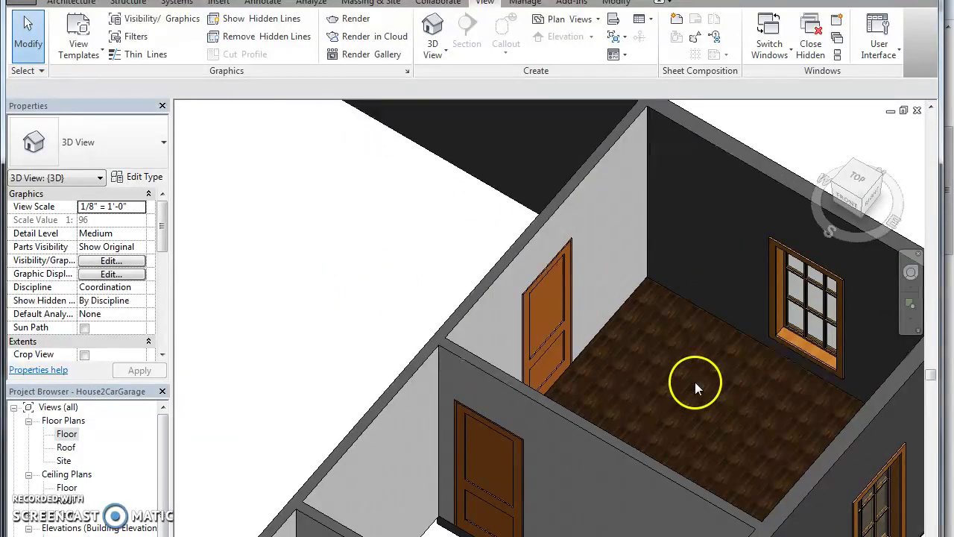
scroll(298, 305, down, 3)
middle_drag(415, 293, 918, 331)
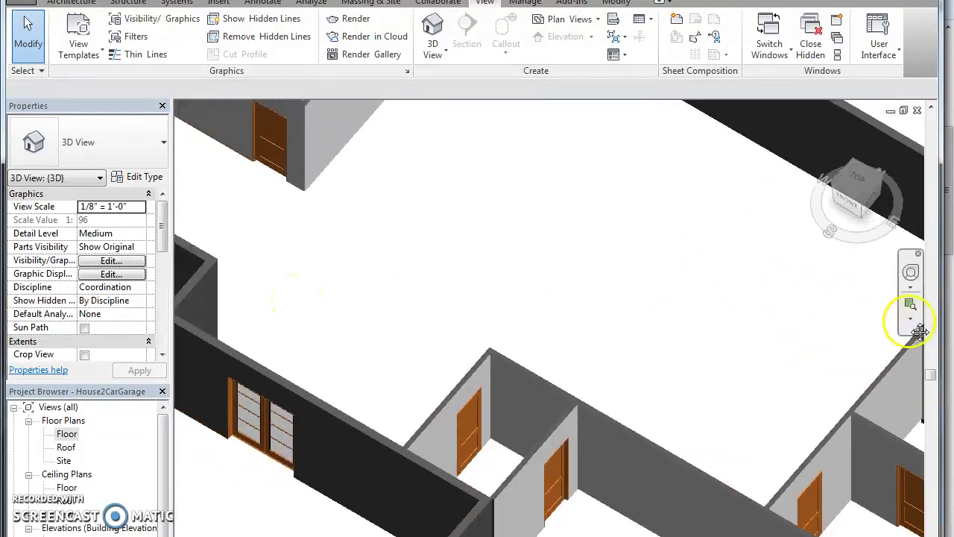
scroll(918, 332, down, 3)
middle_drag(494, 326, 667, 330)
scroll(432, 353, up, 1)
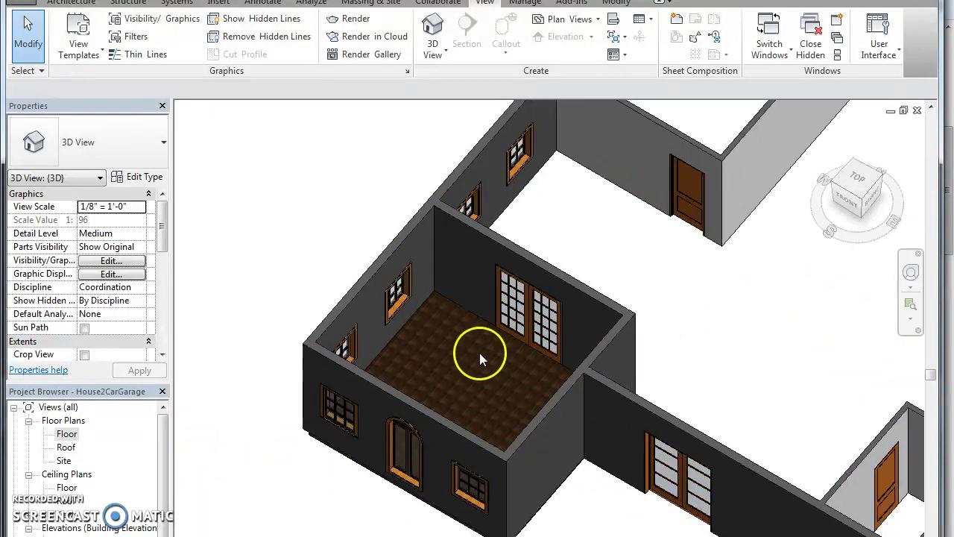
middle_drag(735, 276, 654, 363)
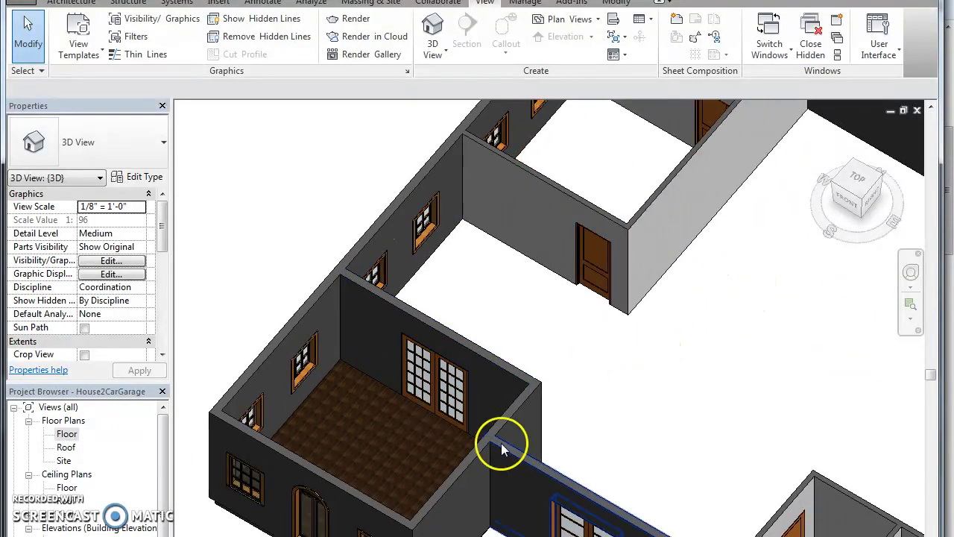
middle_drag(755, 308, 548, 399)
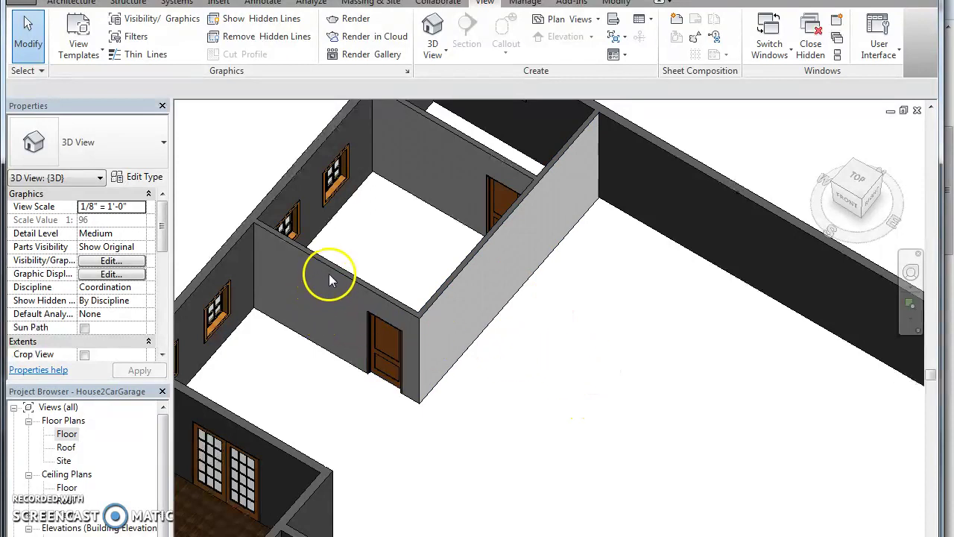
middle_drag(505, 192, 455, 255)
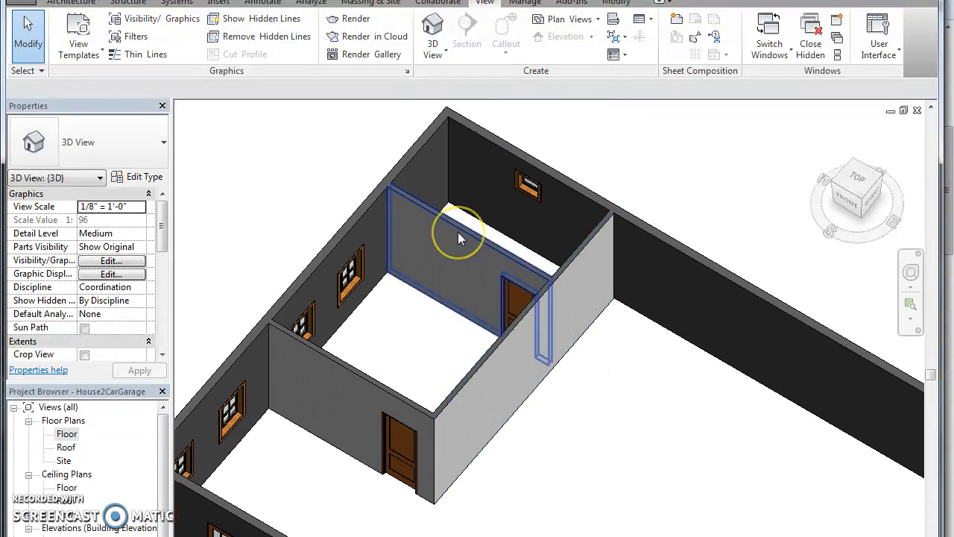
Step: Select the small room's two interior partition walls, orbiting via the ViewCube, then look through ribbon tabs for Paint
click(459, 238)
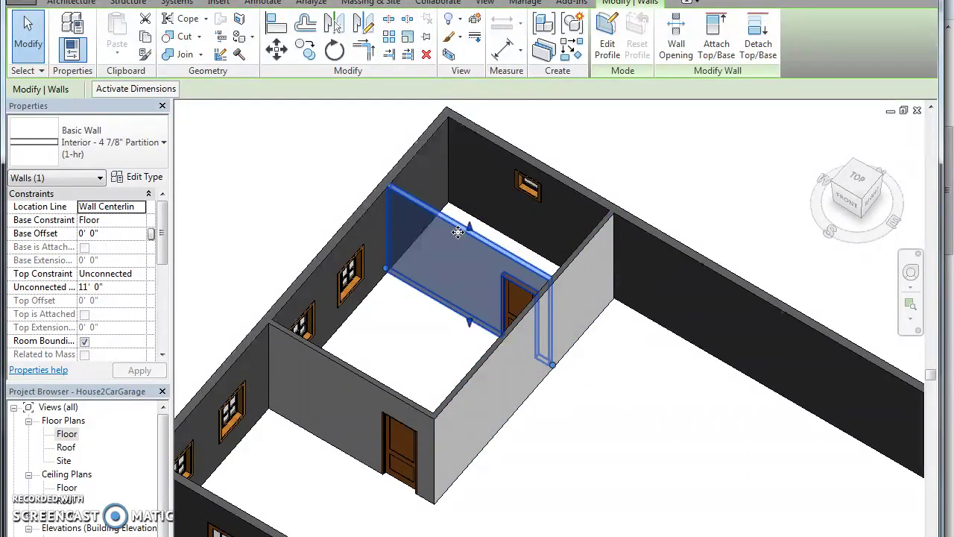
click(383, 234)
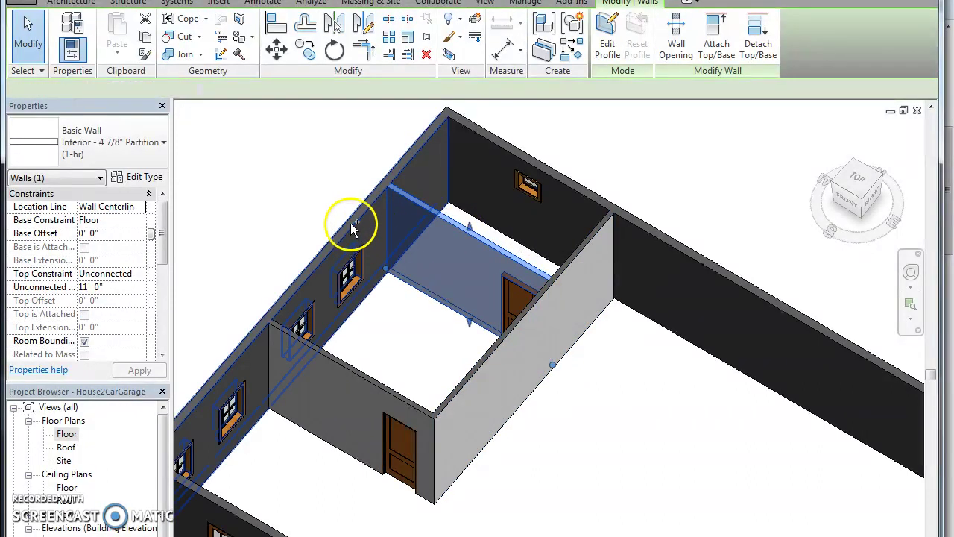
ctrl+click(351, 225)
click(390, 298)
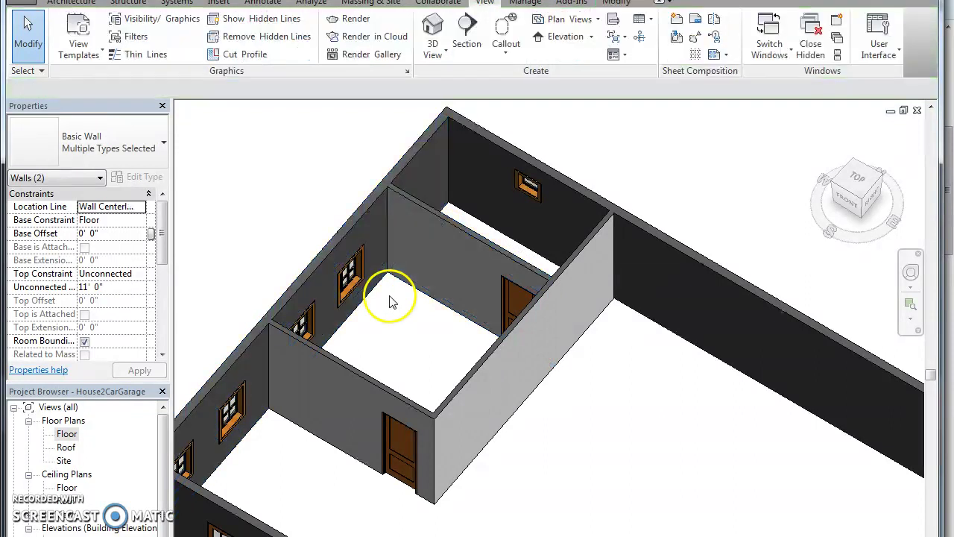
click(445, 228)
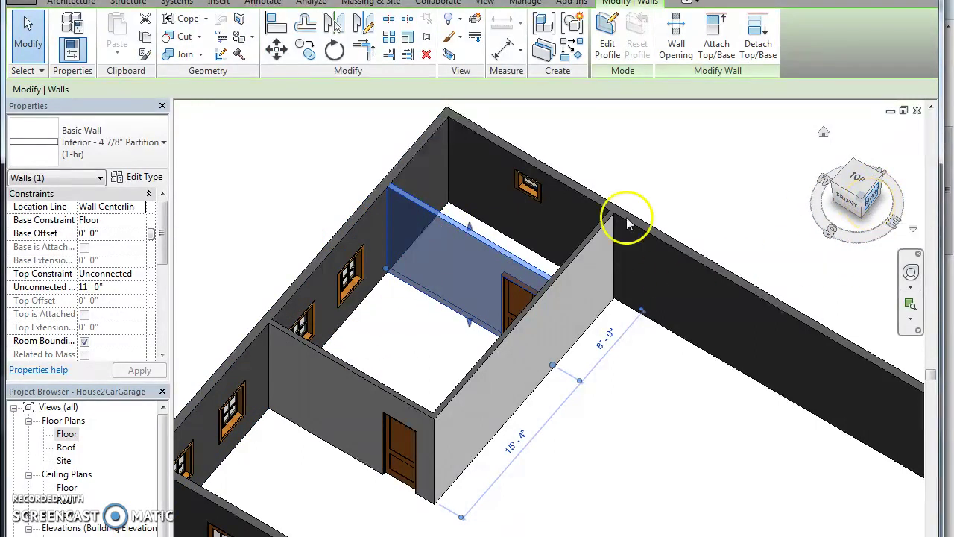
click(852, 209)
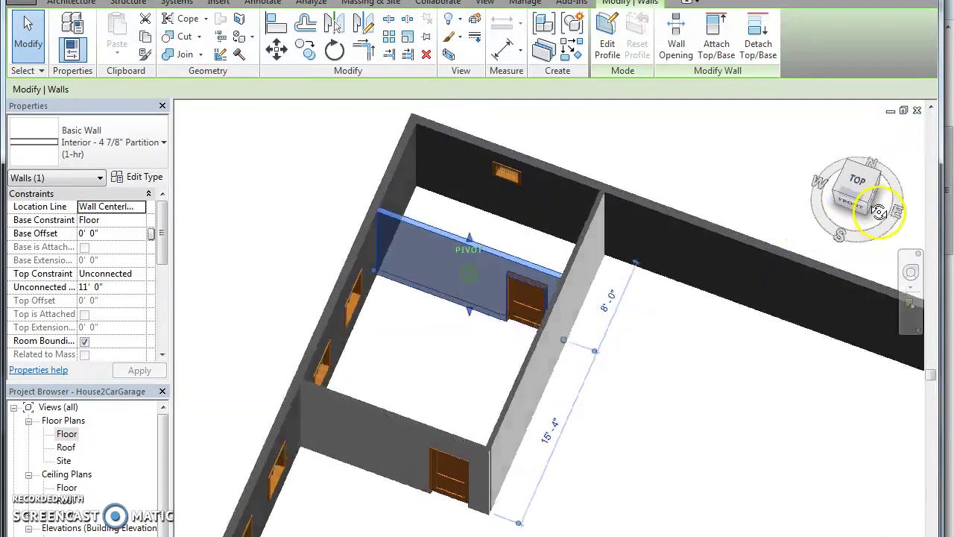
click(836, 180)
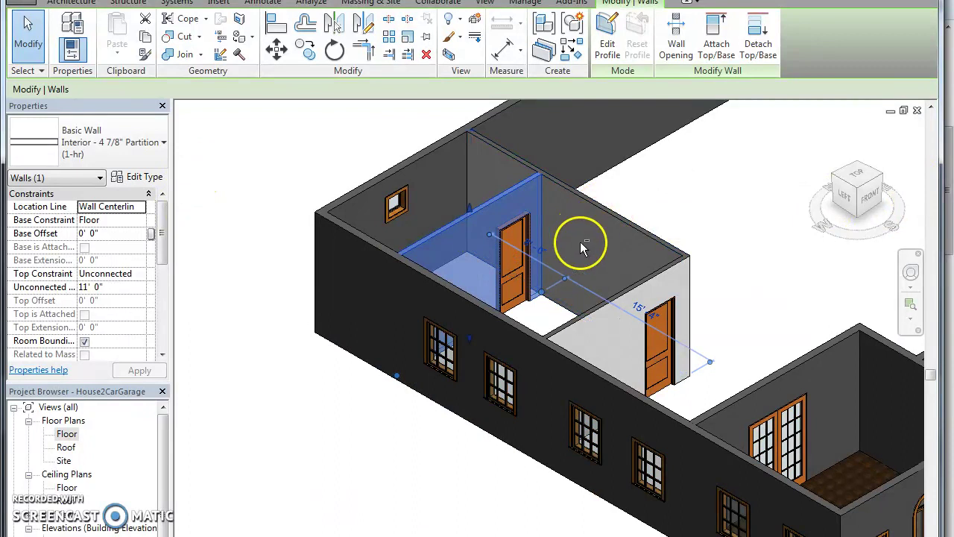
ctrl+click(610, 216)
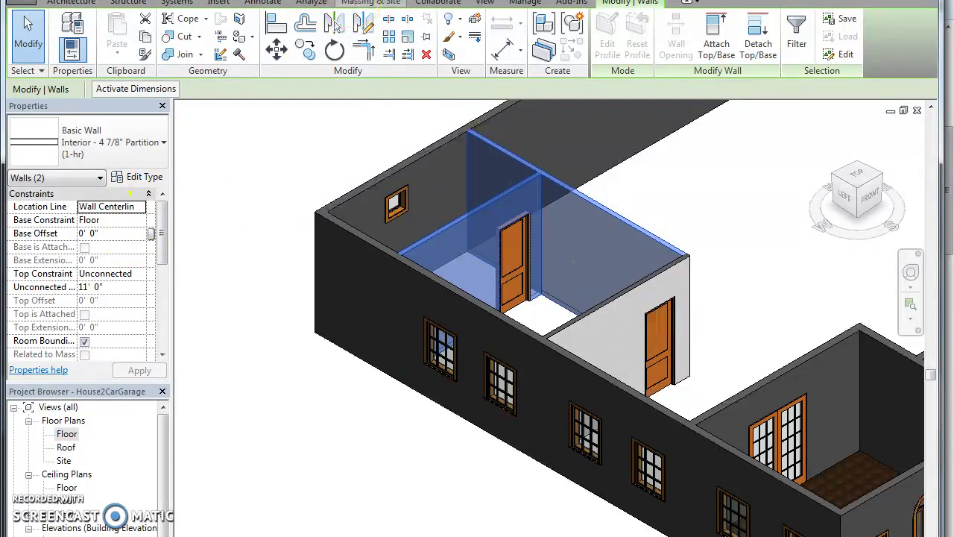
click(371, 2)
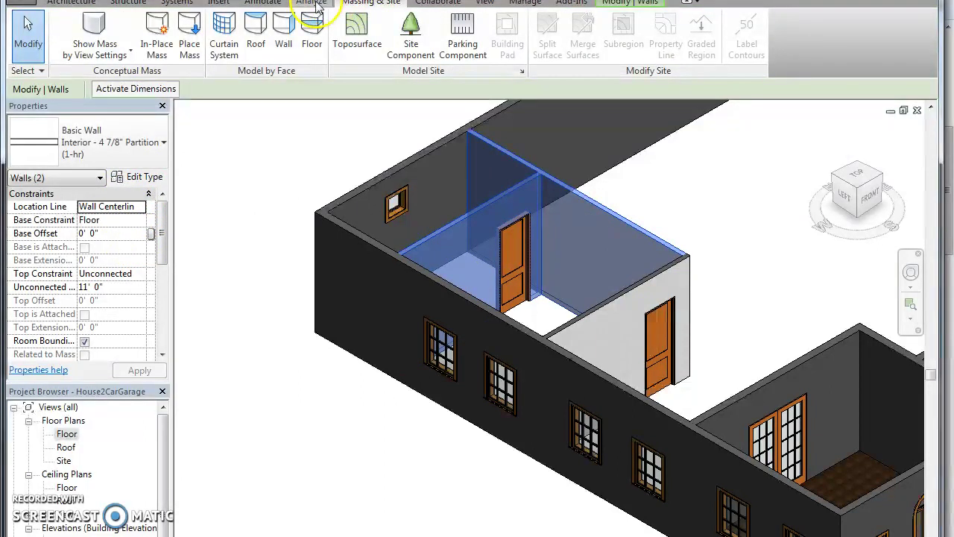
click(74, 4)
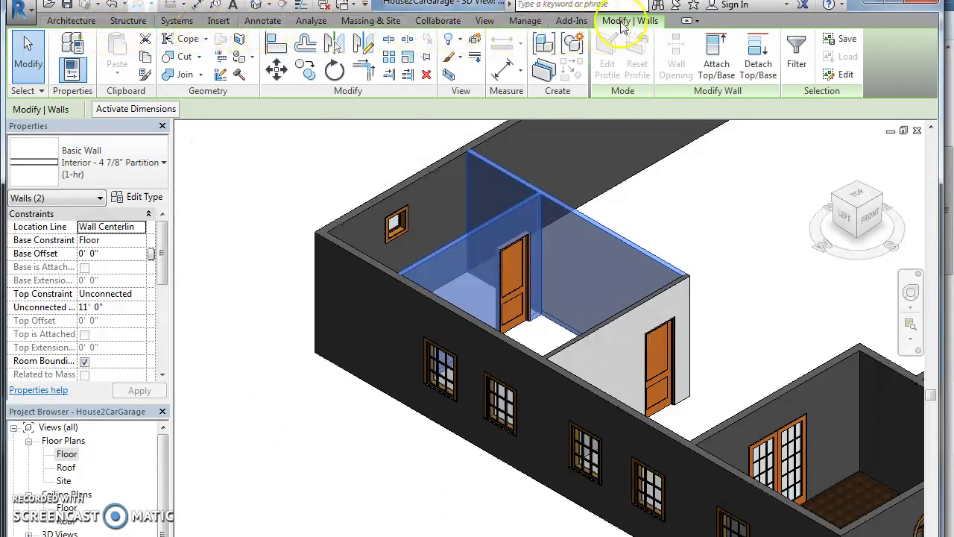
click(243, 60)
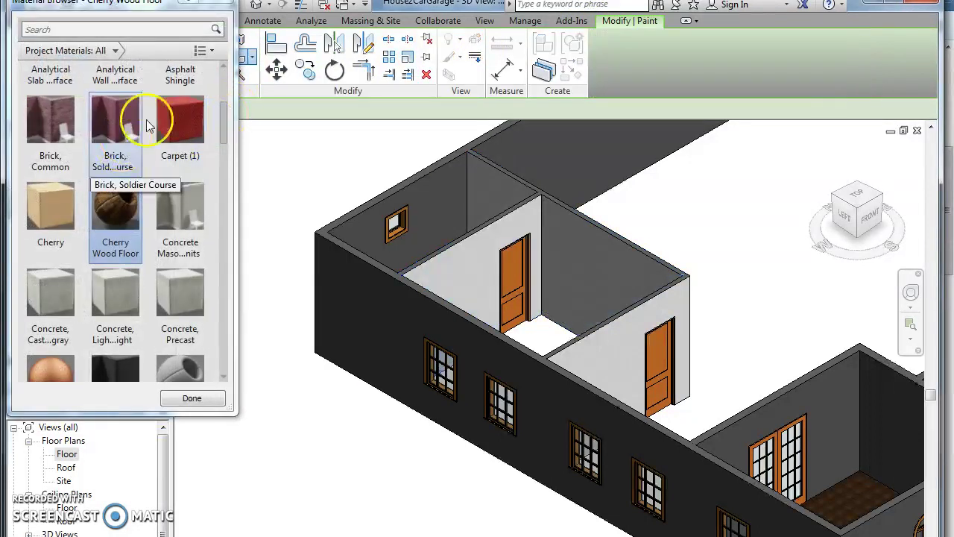
drag(227, 123, 227, 189)
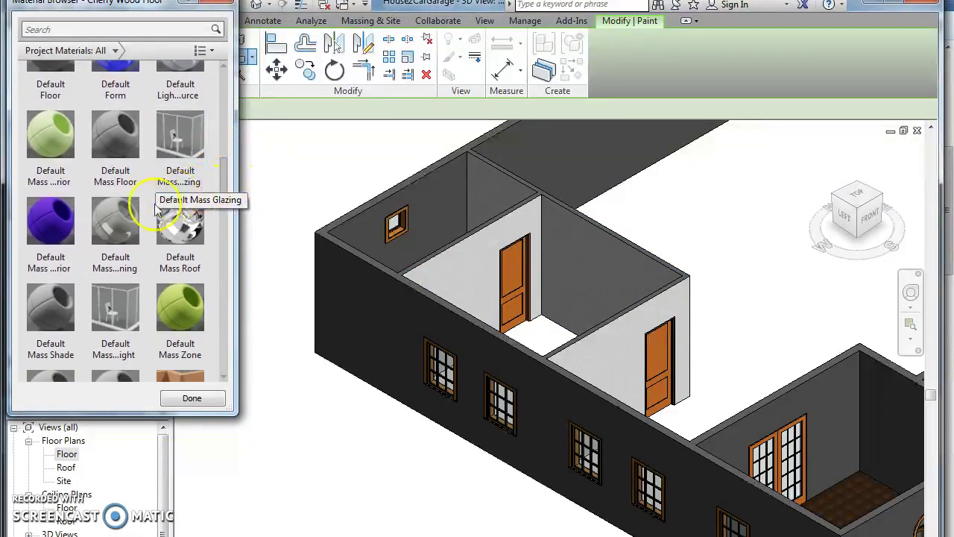
click(59, 217)
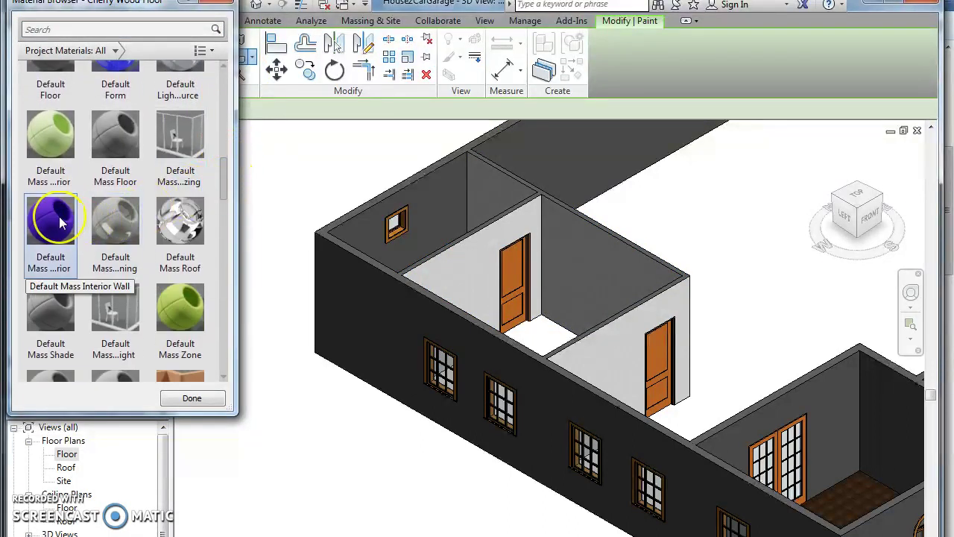
click(173, 396)
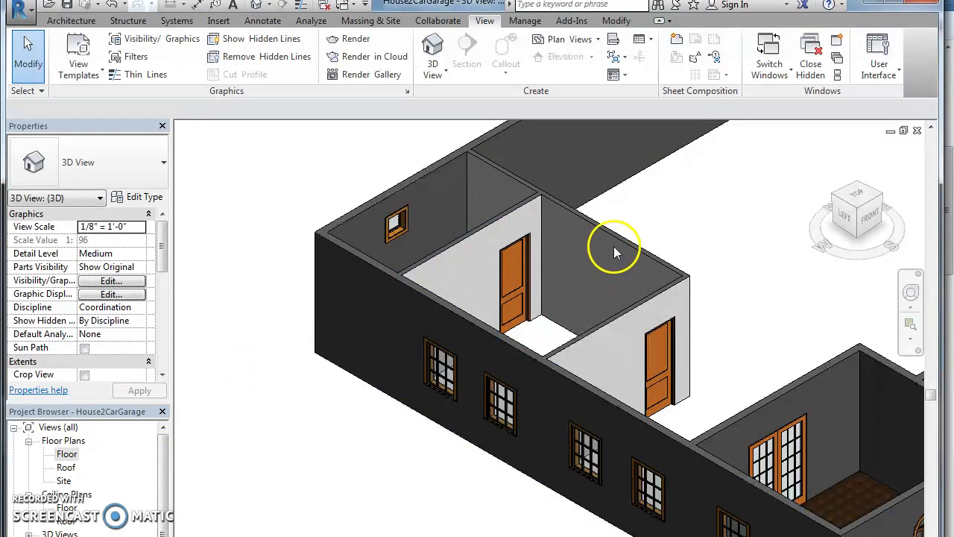
click(622, 238)
double_click(633, 272)
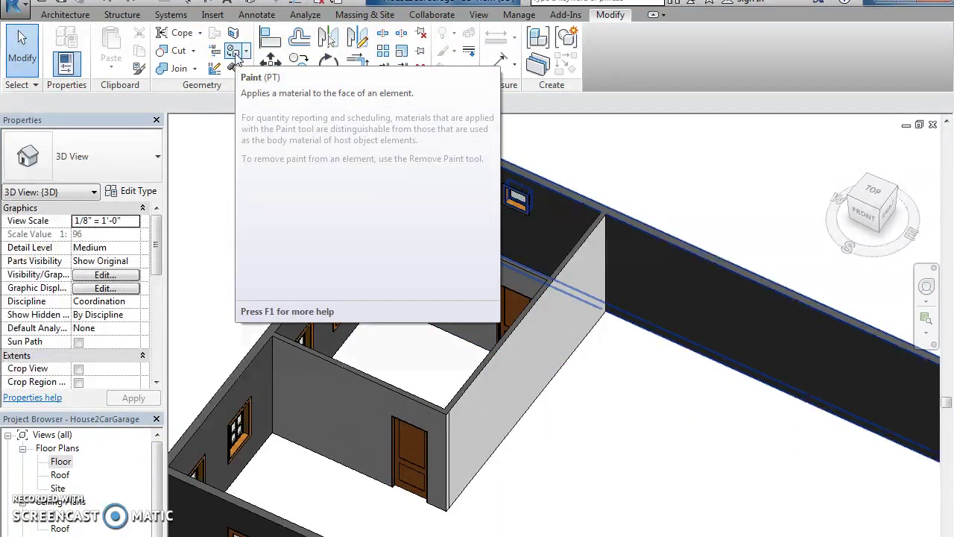
Step: Open the Material Browser for the partition wall type's layer 1 finish, showing Gypsum Wall Board
click(501, 270)
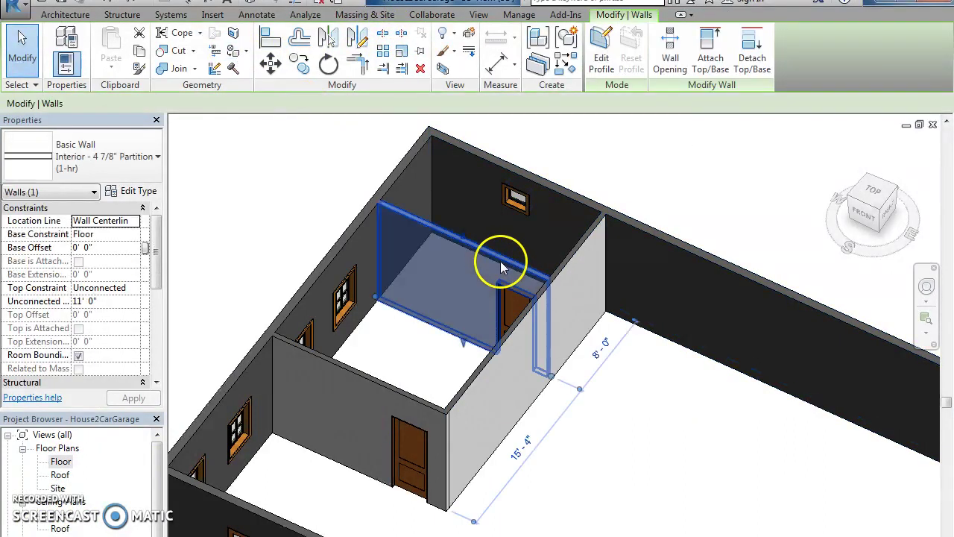
click(130, 195)
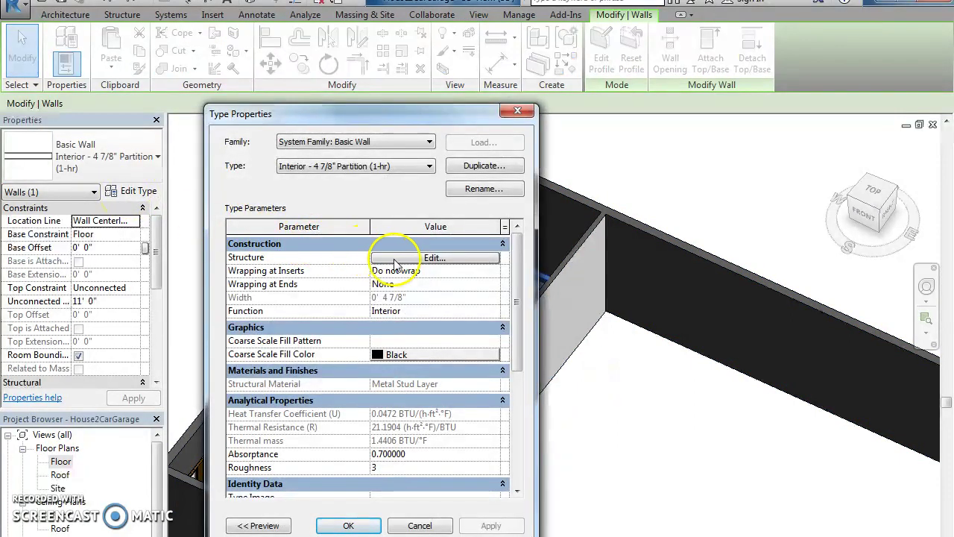
click(435, 257)
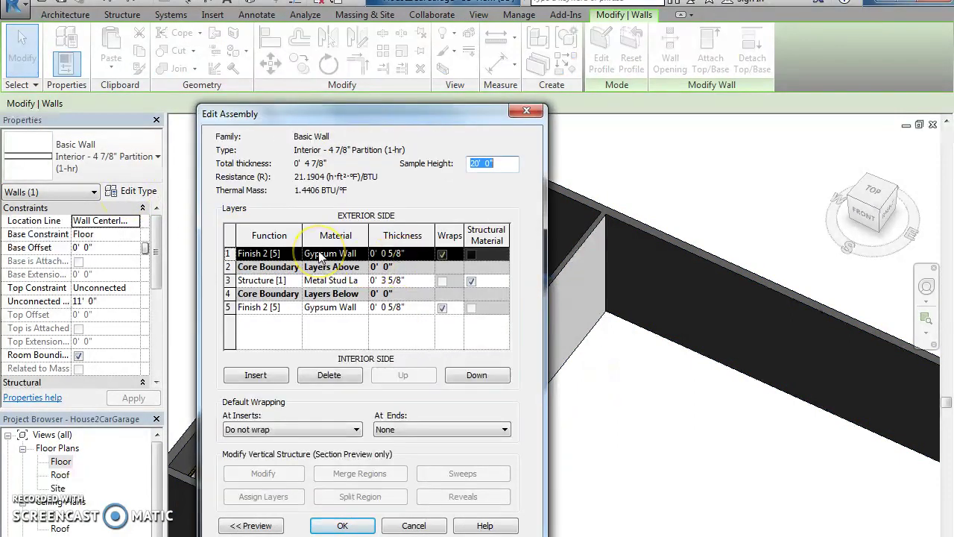
click(322, 255)
click(363, 254)
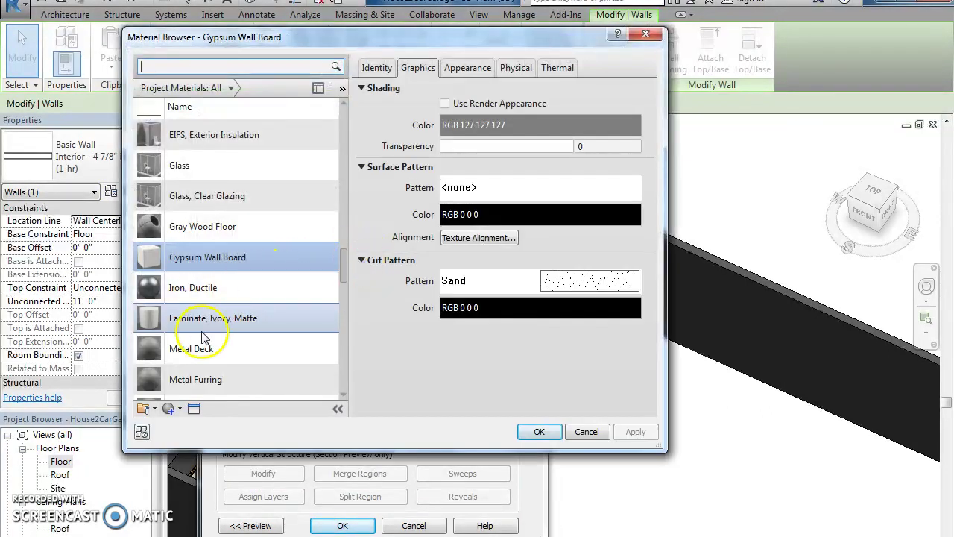
Step: Create a new blank material and assign it to the wall's first finish layer
scroll(190, 357, down, 1)
click(178, 409)
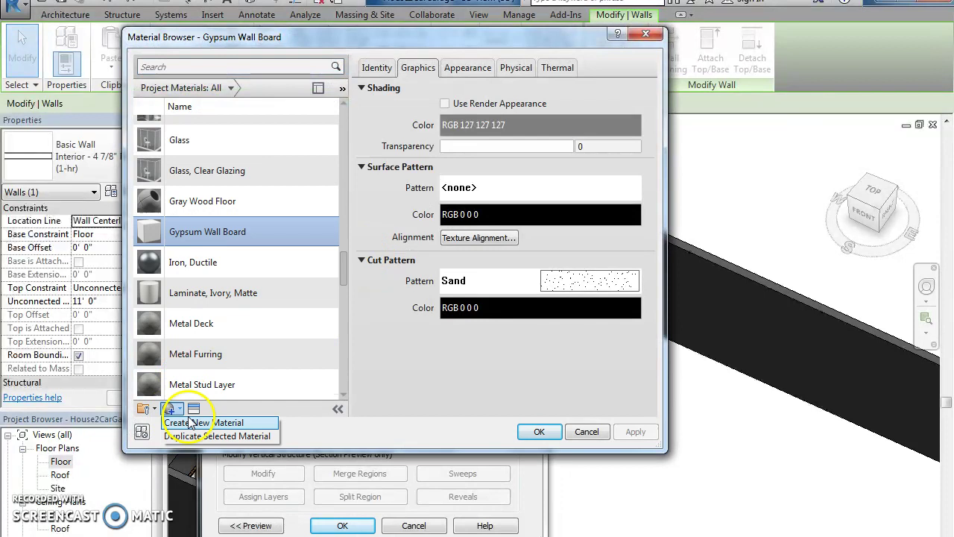
click(191, 422)
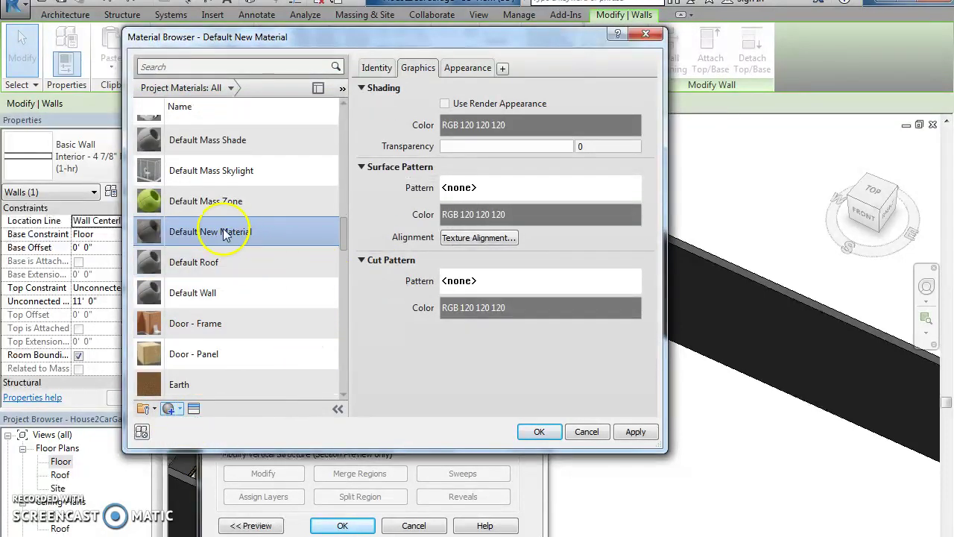
right_click(223, 234)
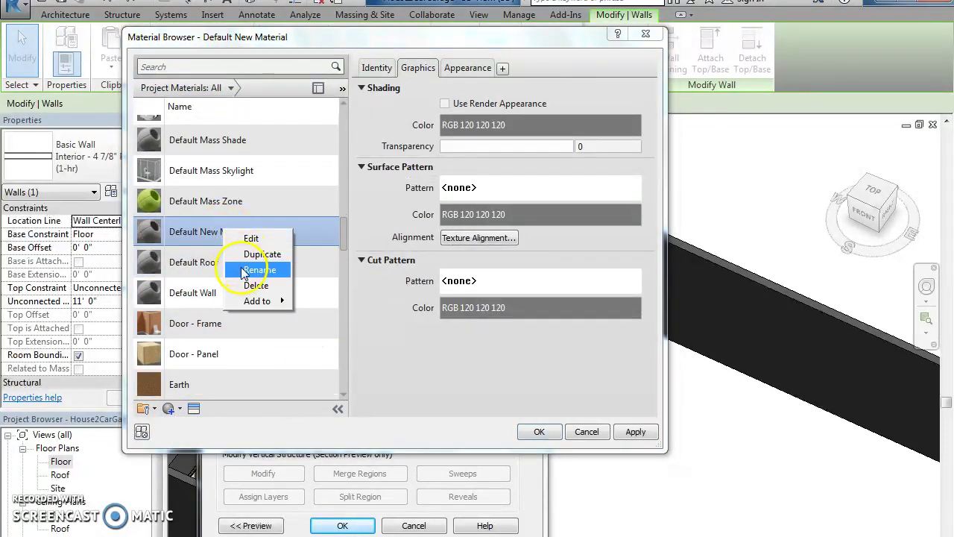
click(241, 267)
double_click(231, 240)
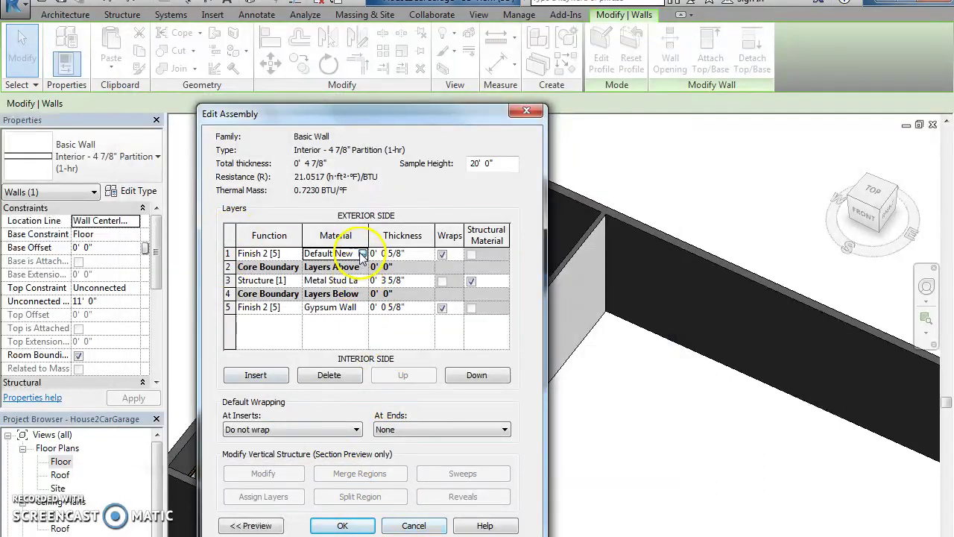
click(361, 255)
right_click(248, 255)
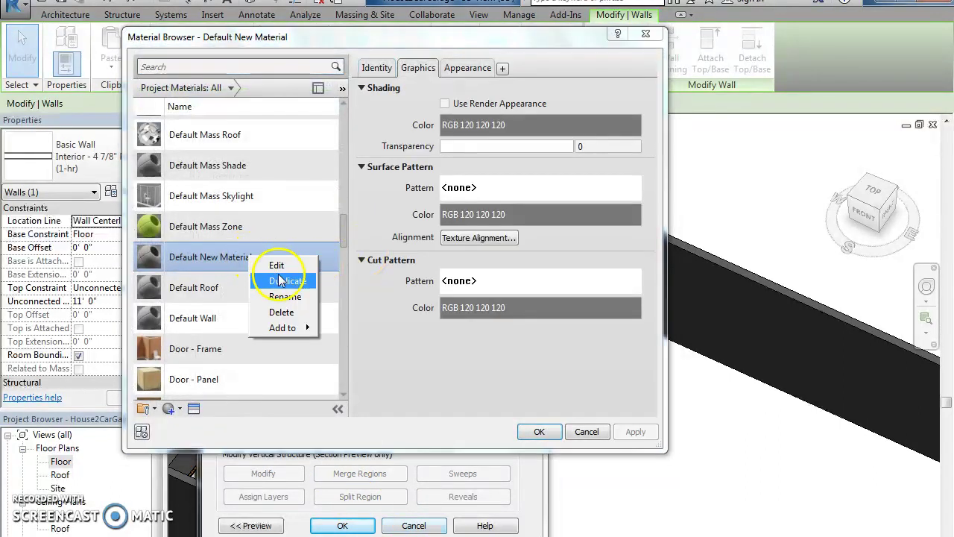
click(262, 275)
double_click(249, 256)
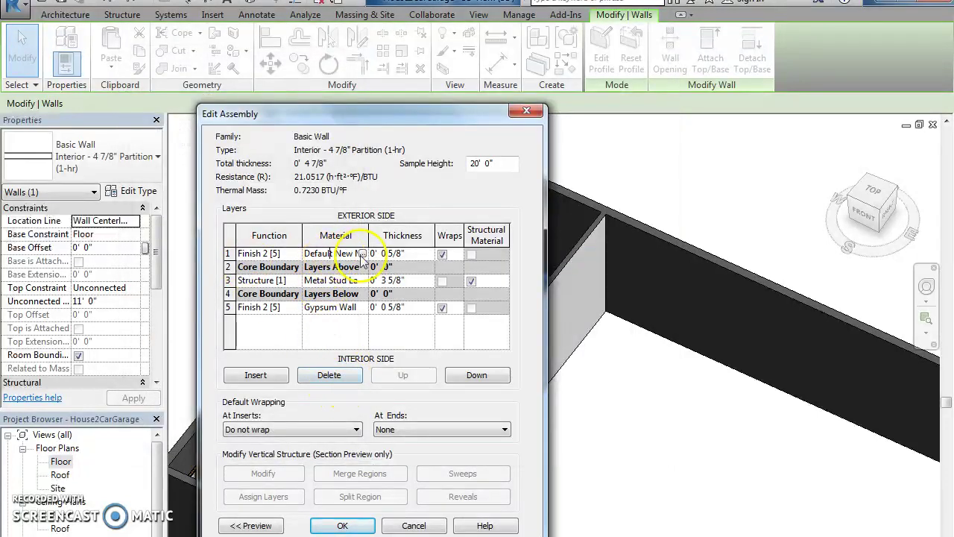
Step: Rename the new material to 'Green Paint'
click(362, 255)
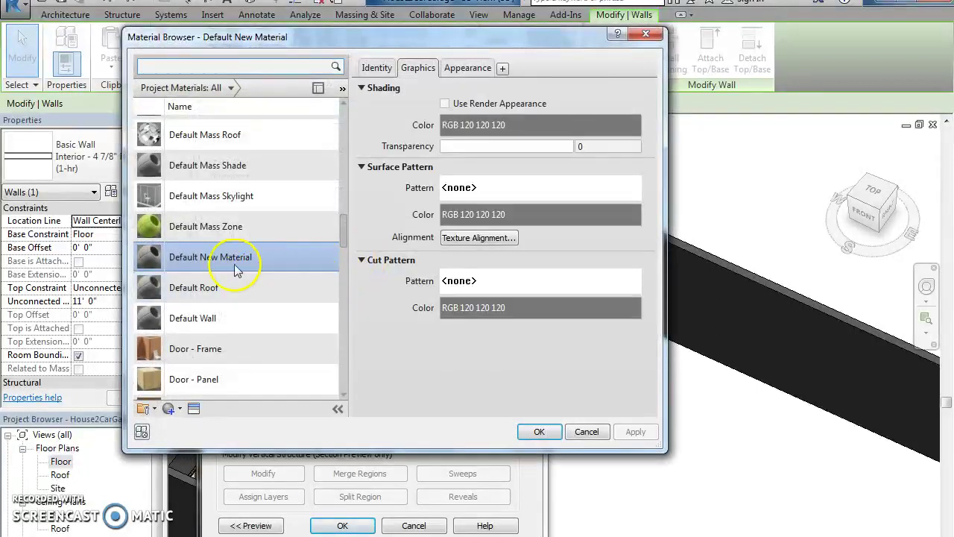
right_click(229, 258)
click(243, 292)
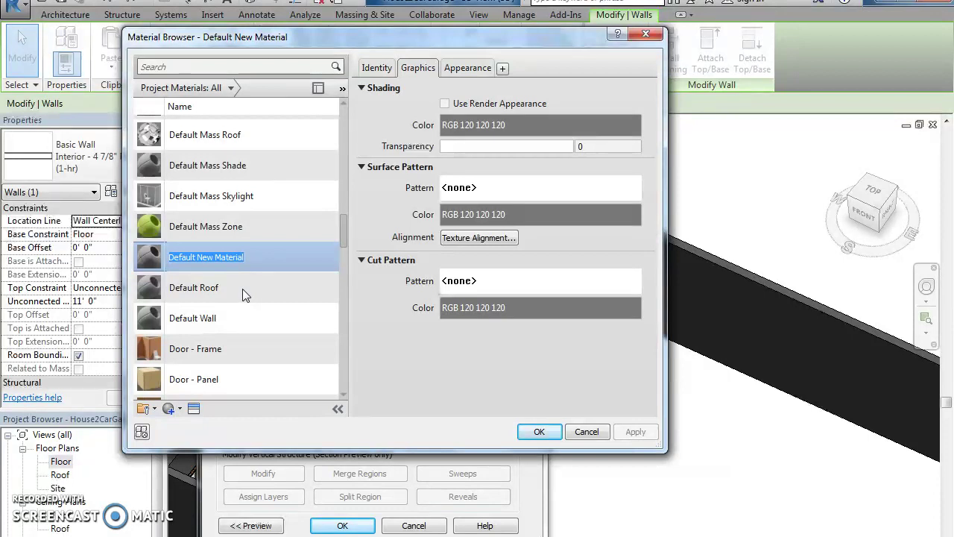
text(Green Pa)
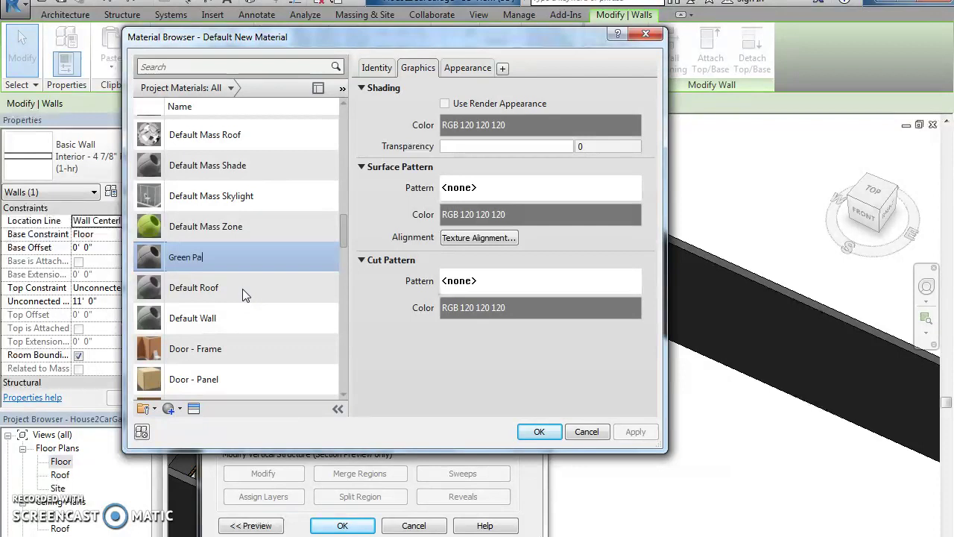
text(int)
click(377, 286)
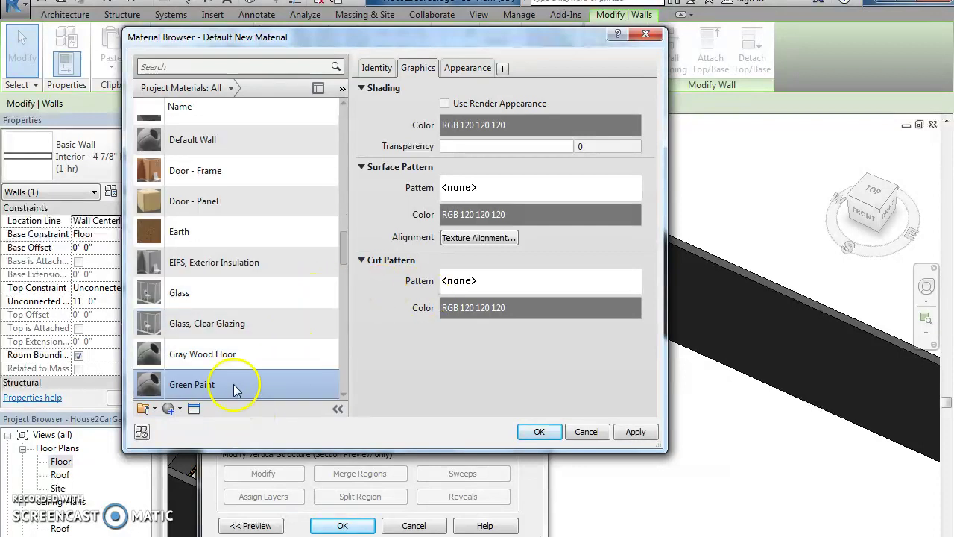
Step: Set Green Paint's appearance colour to teal, RGB 0 128 128
click(455, 68)
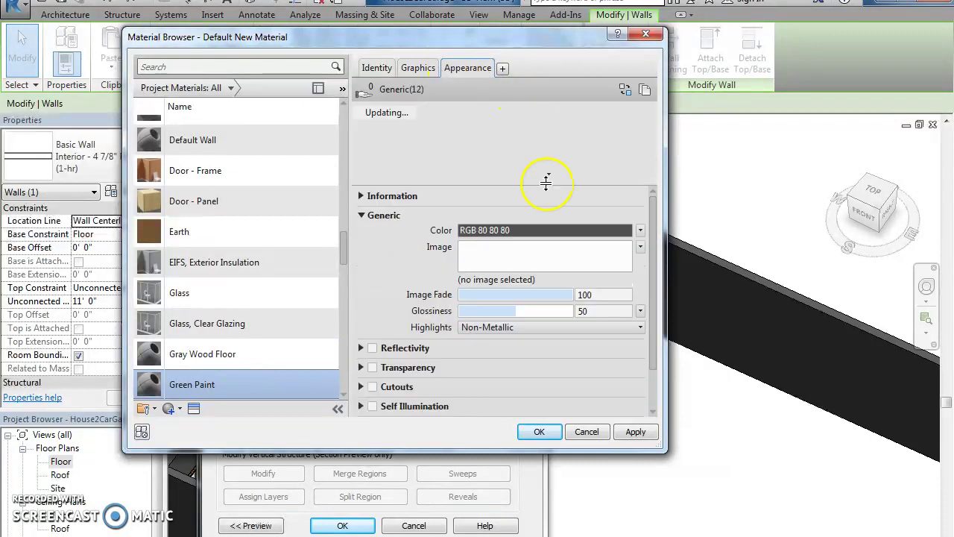
click(544, 232)
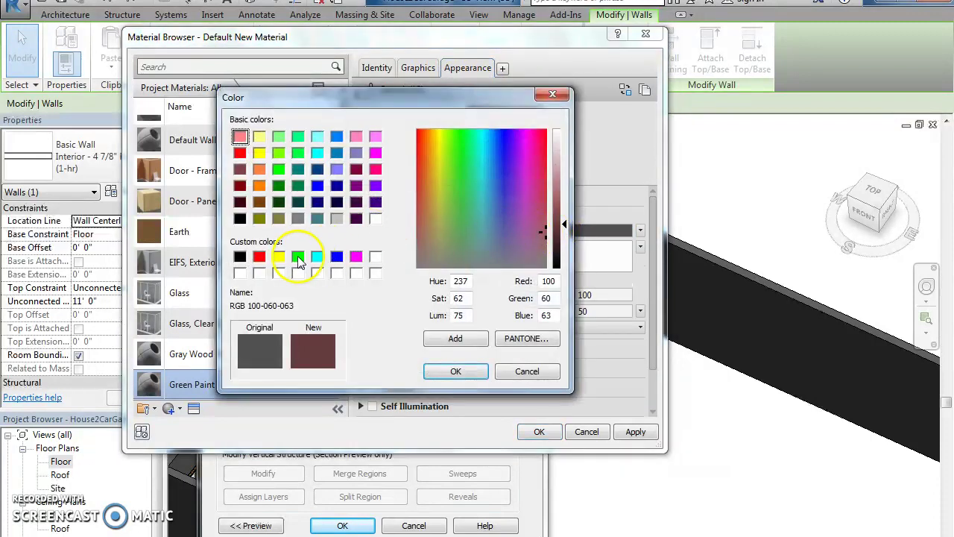
click(297, 257)
click(298, 184)
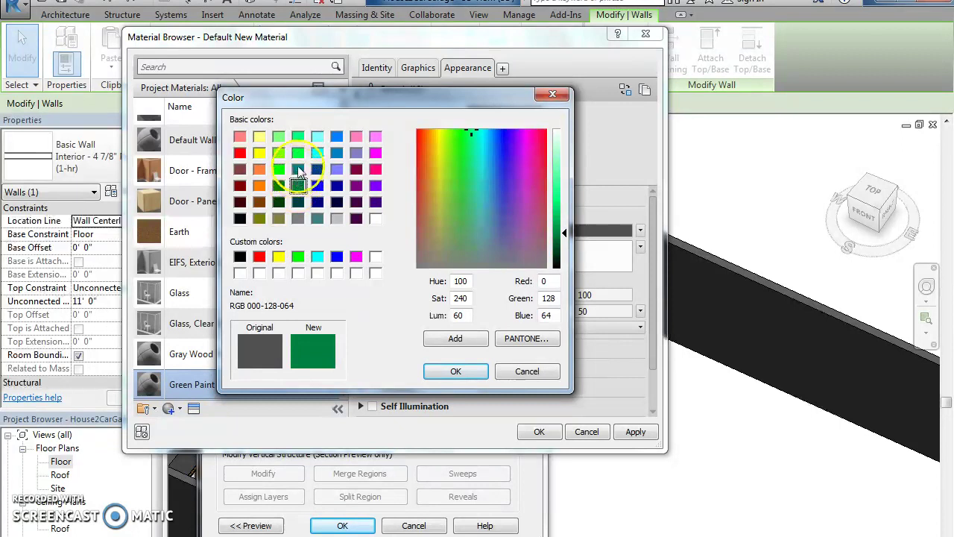
click(453, 372)
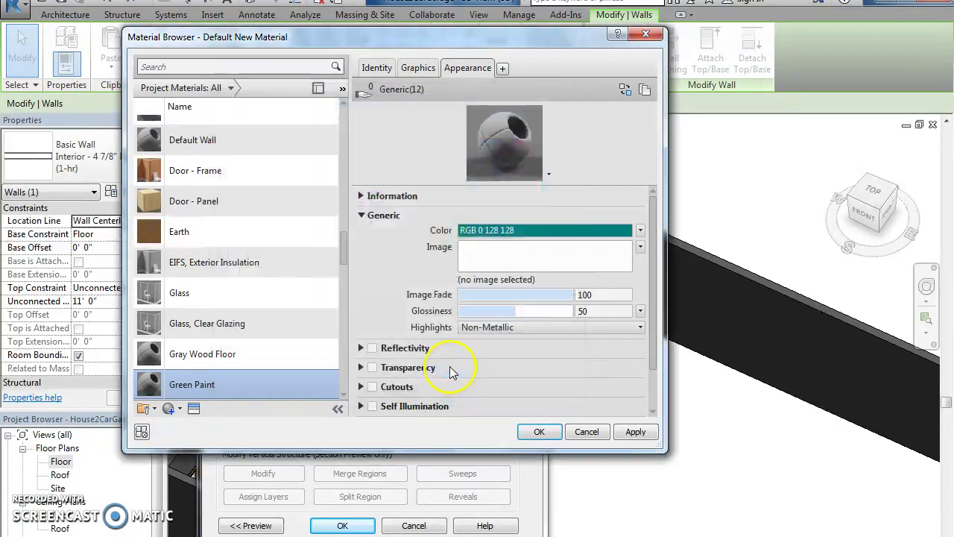
click(419, 68)
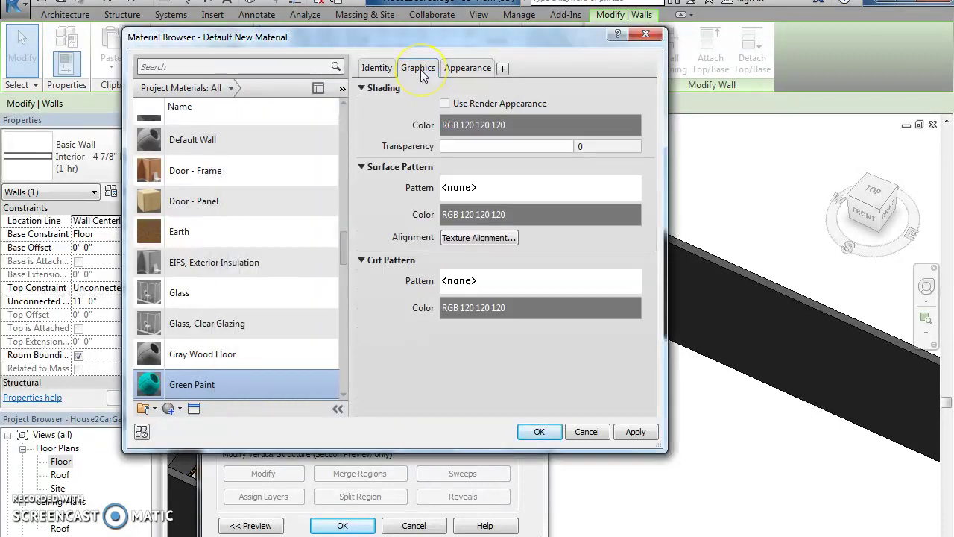
click(464, 73)
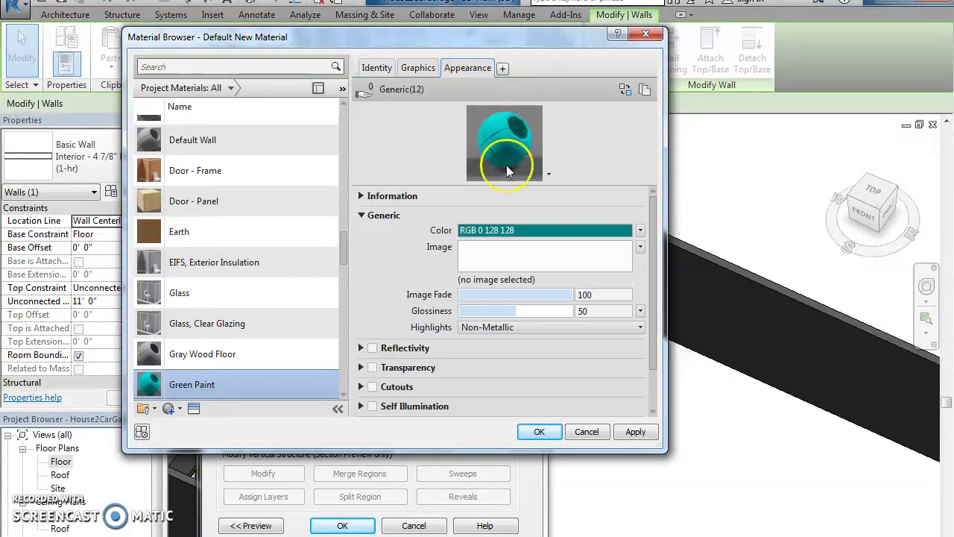
Step: Apply Green Paint to the partition wall's finish layer and confirm all three dialogs
click(636, 431)
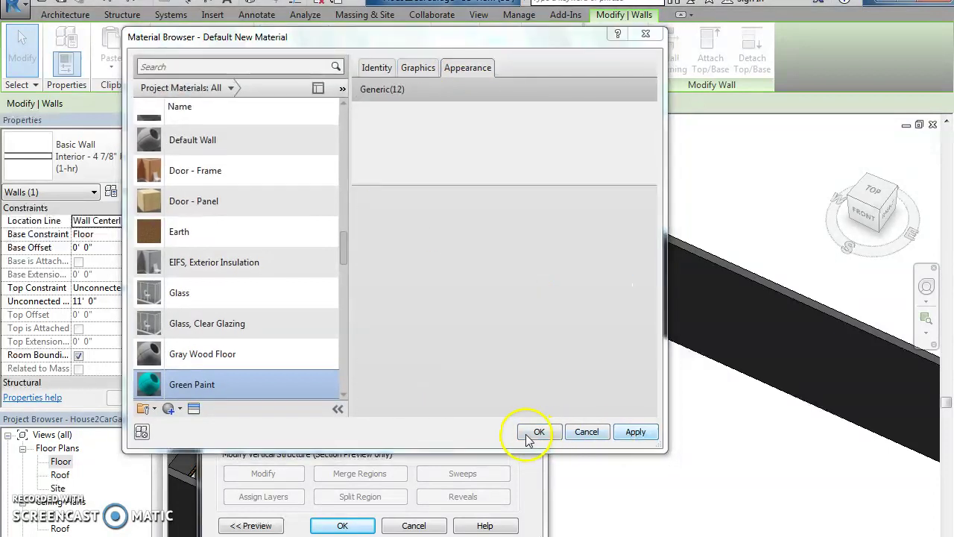
click(538, 432)
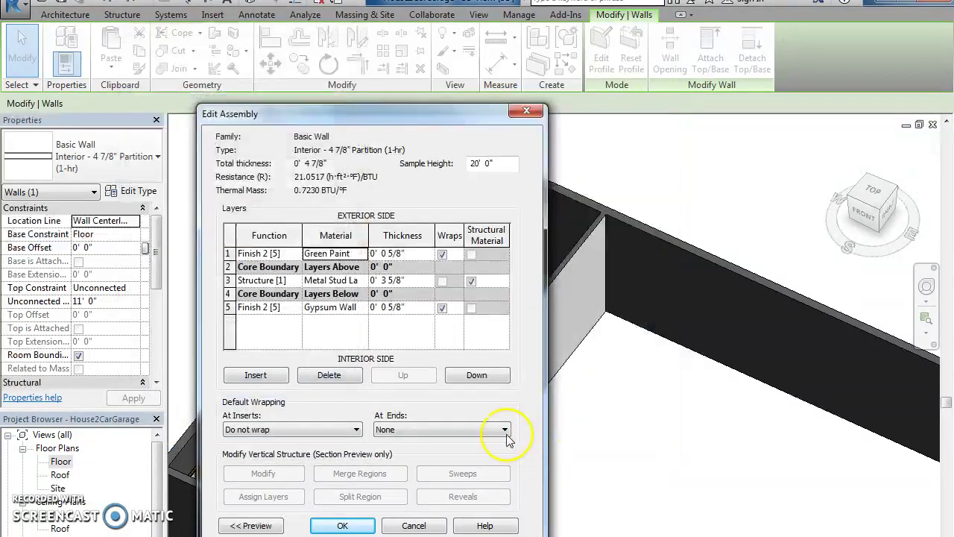
click(342, 525)
click(363, 522)
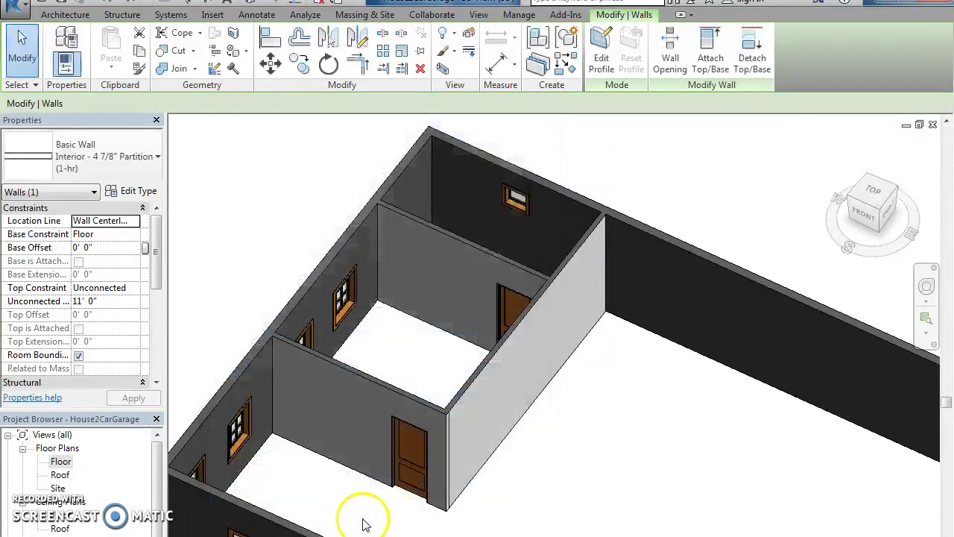
click(456, 270)
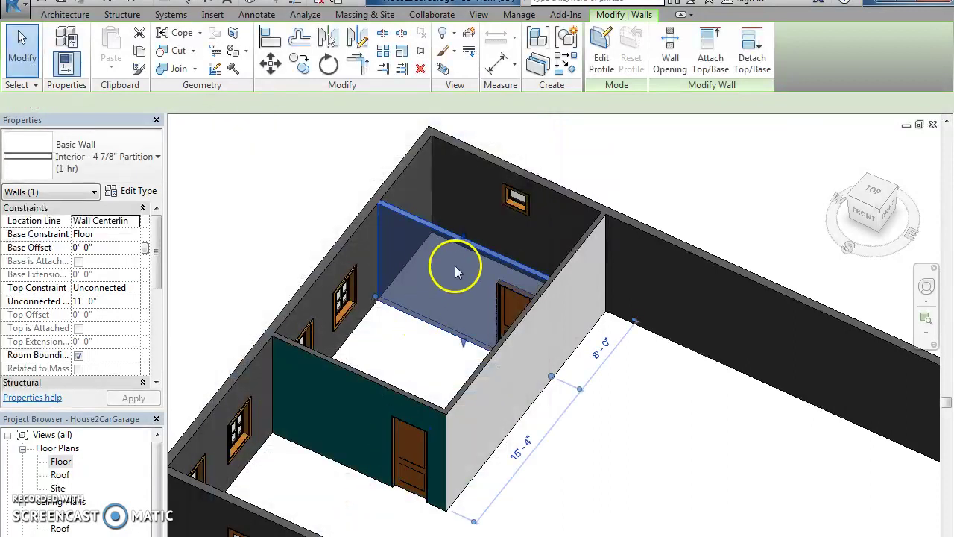
click(728, 426)
middle_drag(756, 451, 724, 340)
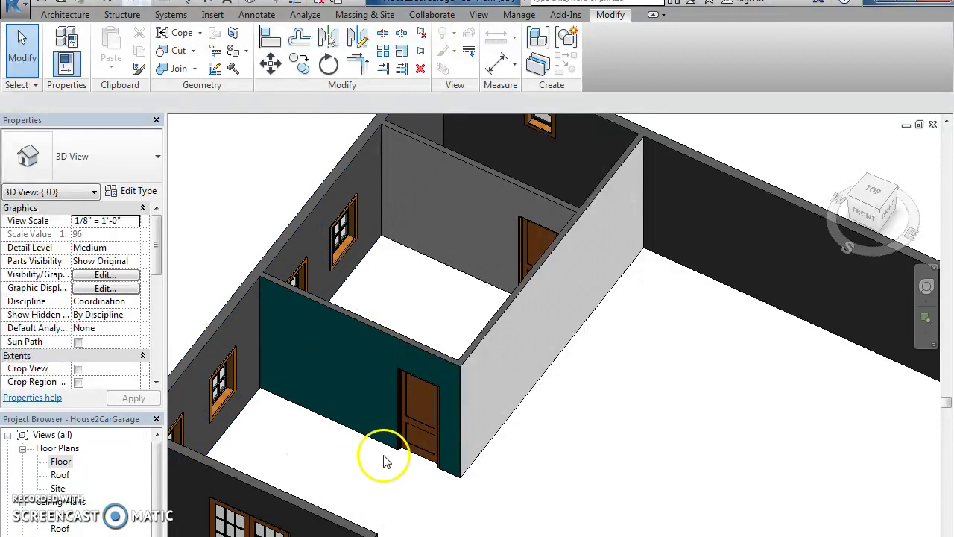
middle_drag(368, 485, 569, 367)
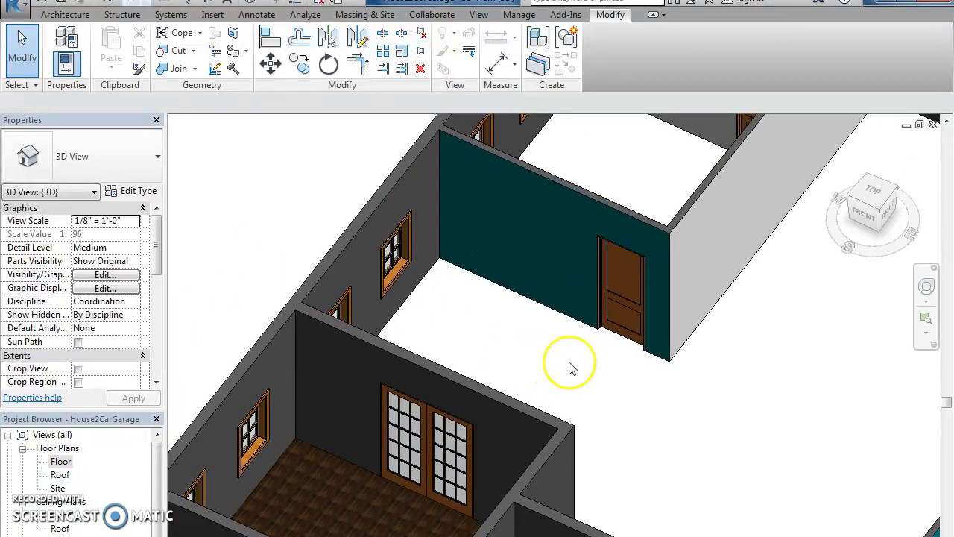
scroll(568, 366, down, 1)
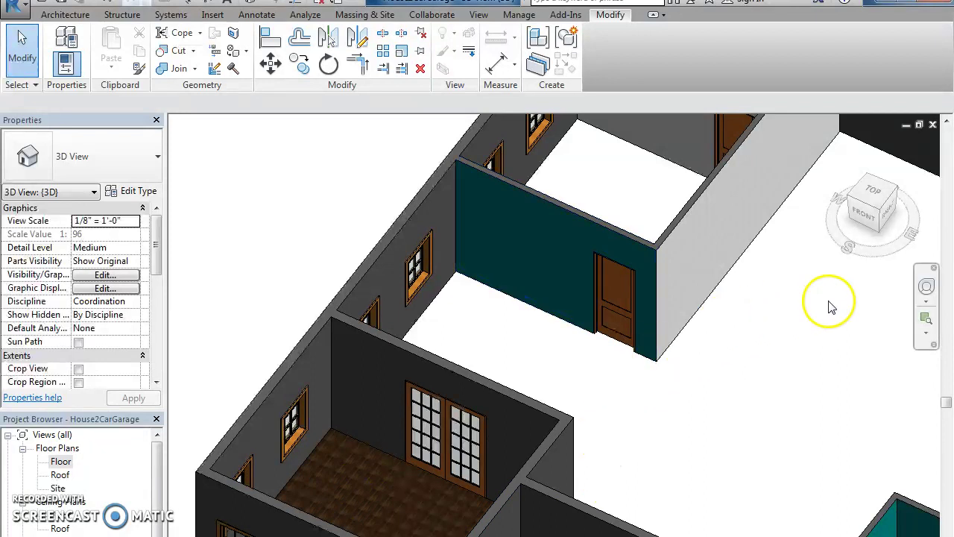
middle_drag(709, 305, 612, 440)
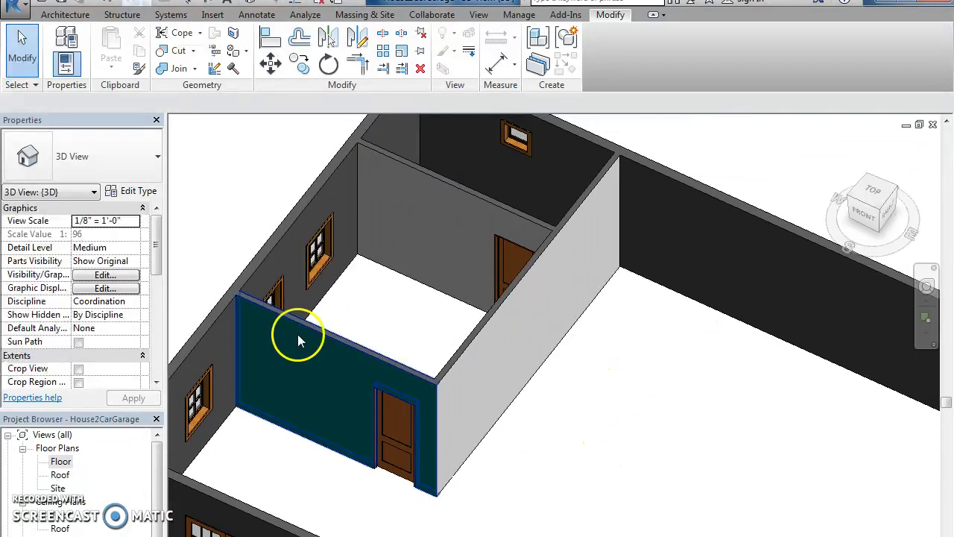
Step: In the Floor plan, sketch a rectangular floor boundary covering the small left-side room
double_click(61, 461)
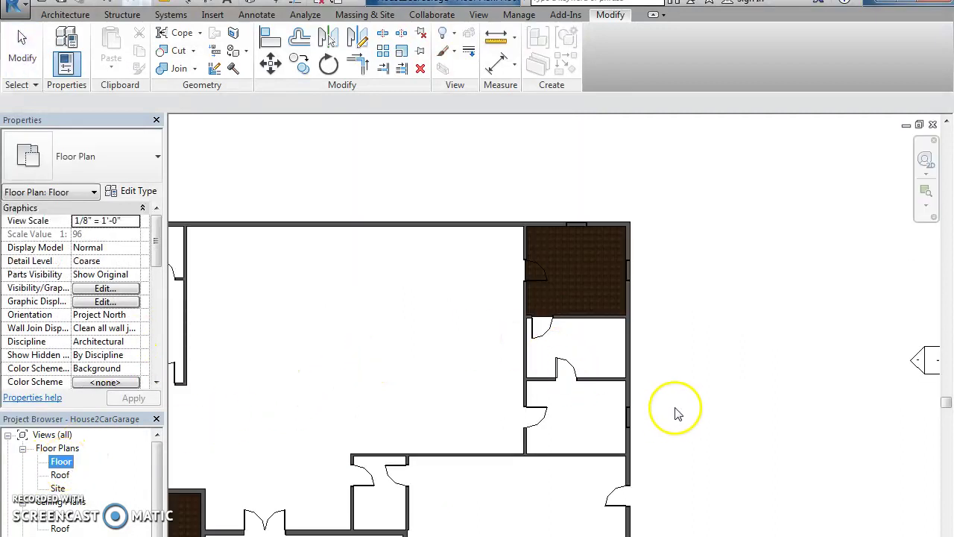
middle_drag(669, 398, 840, 345)
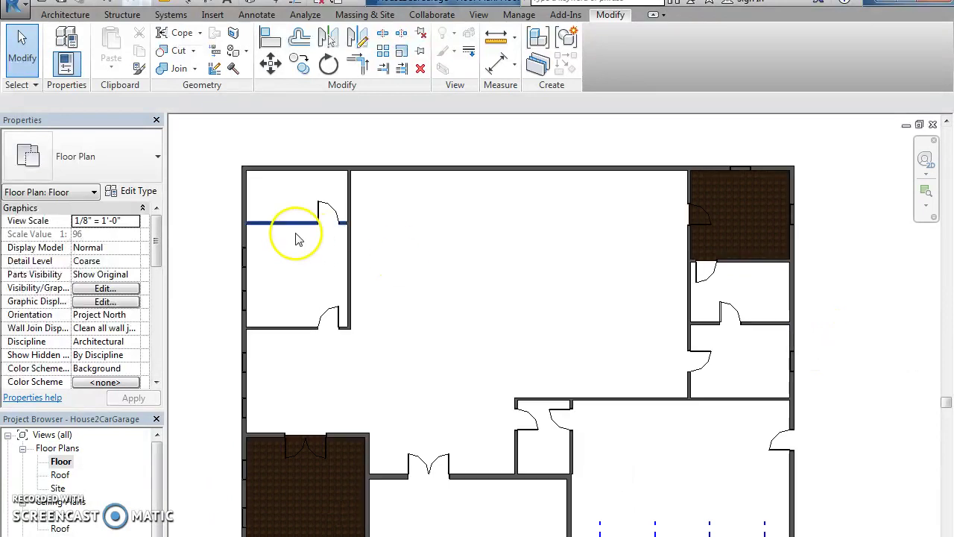
click(63, 15)
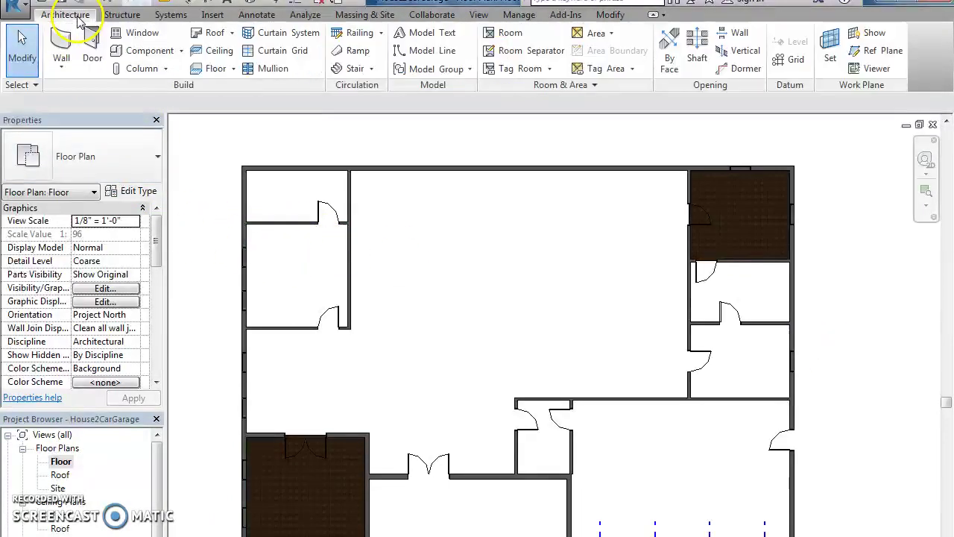
click(213, 68)
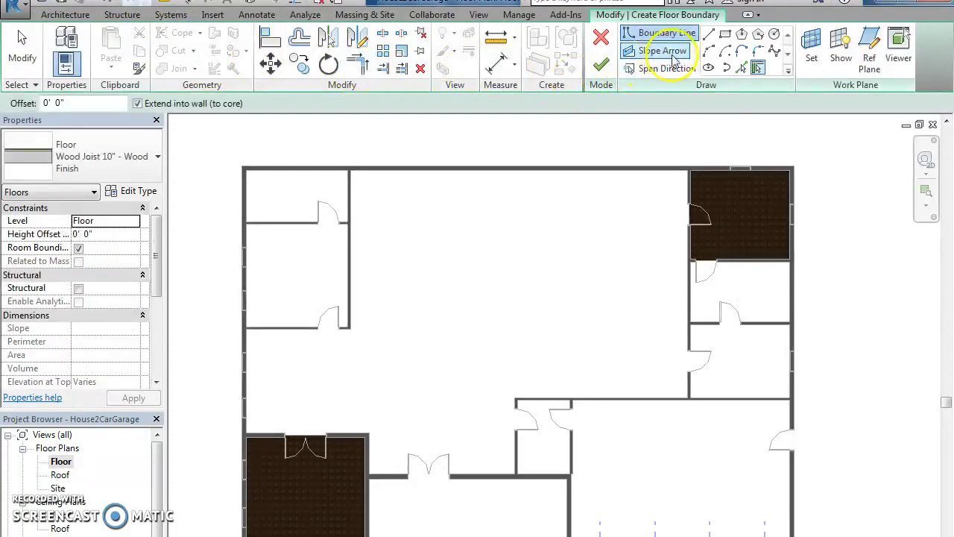
click(724, 34)
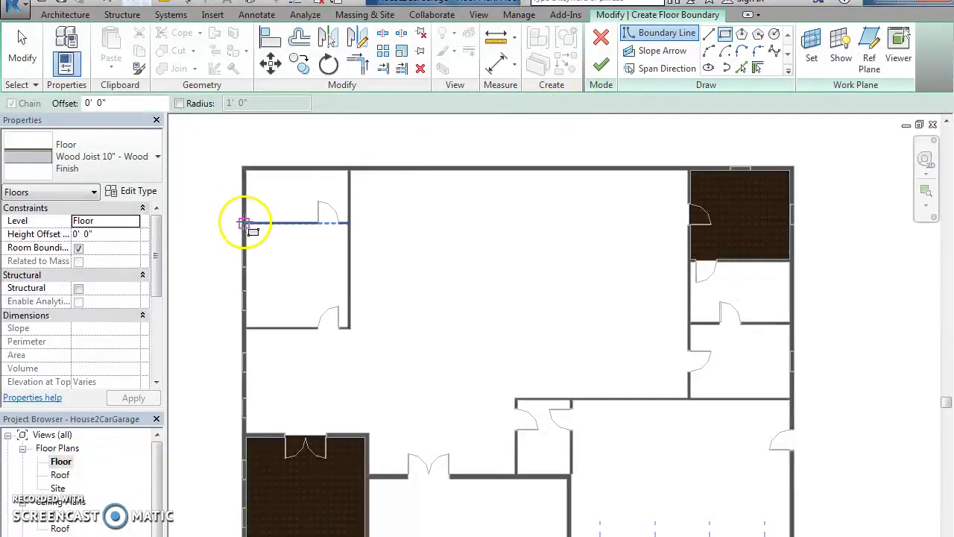
scroll(245, 223, down, 1)
scroll(245, 224, up, 2)
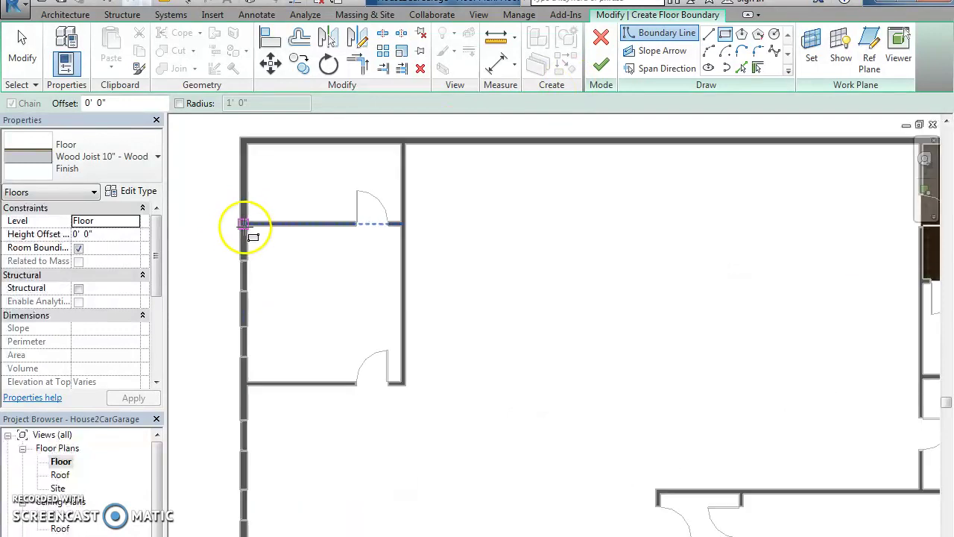
click(240, 222)
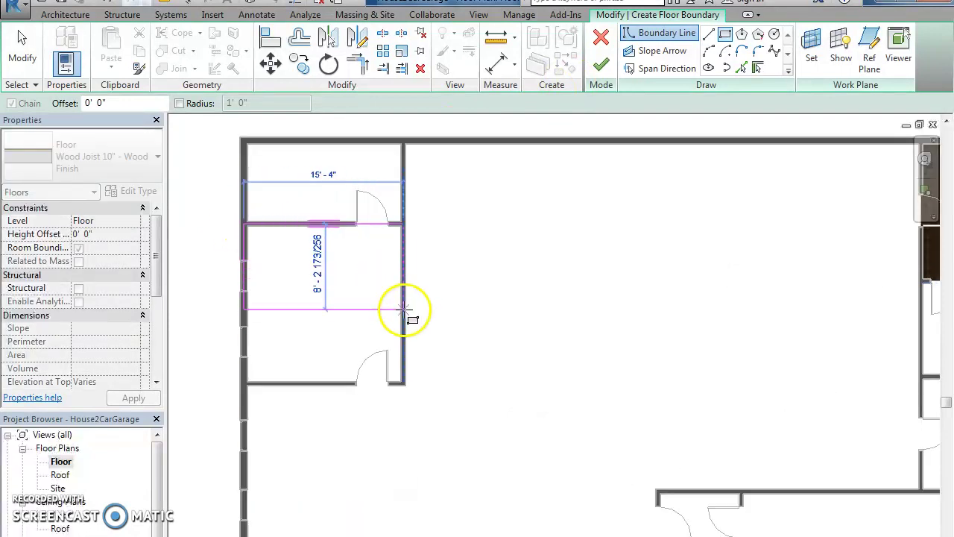
click(404, 383)
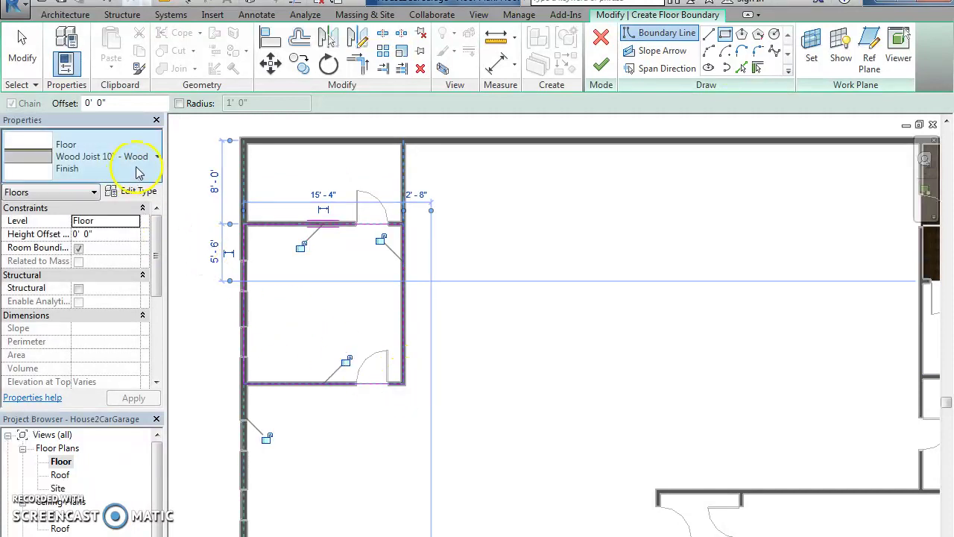
Step: Make the floor type Wood Truss Joist 12" - Carpet Finish and finish the floor
click(137, 170)
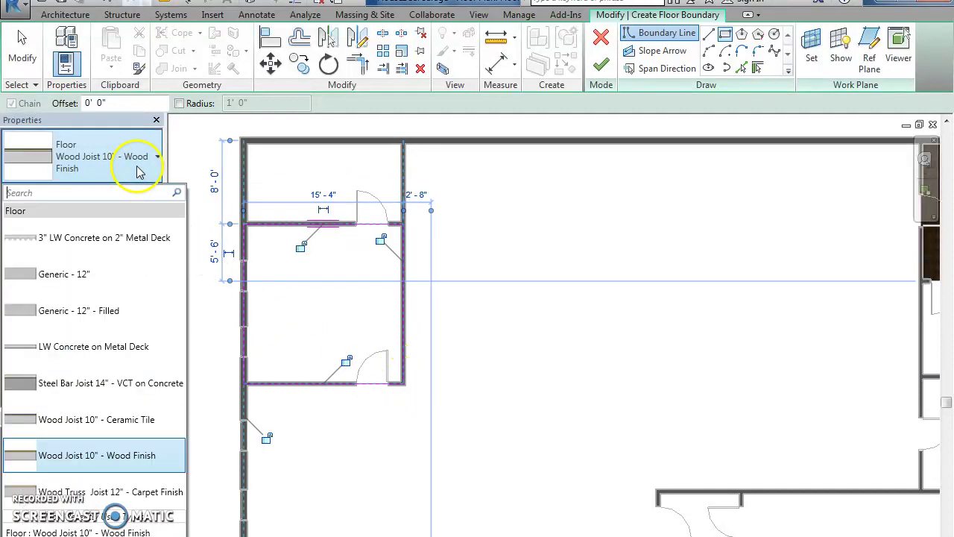
click(111, 492)
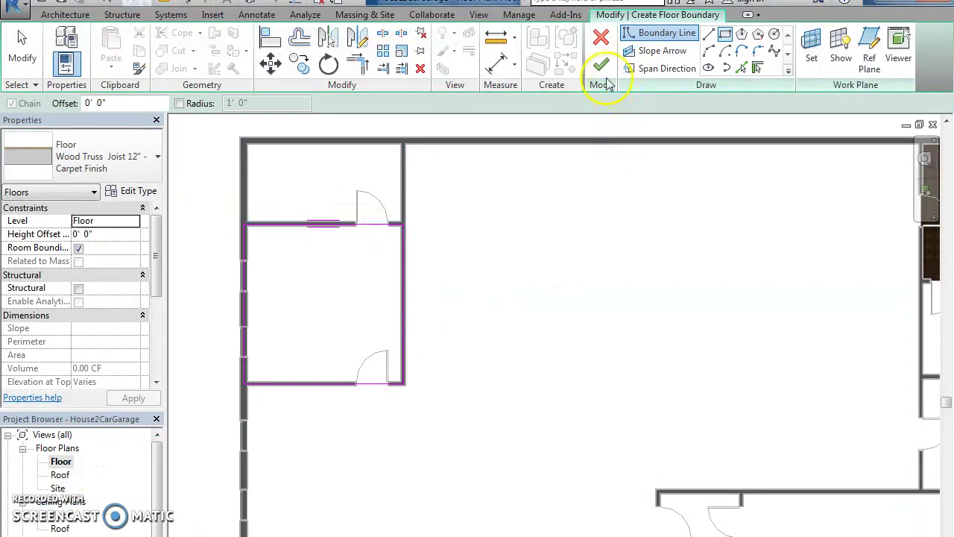
click(603, 68)
click(502, 302)
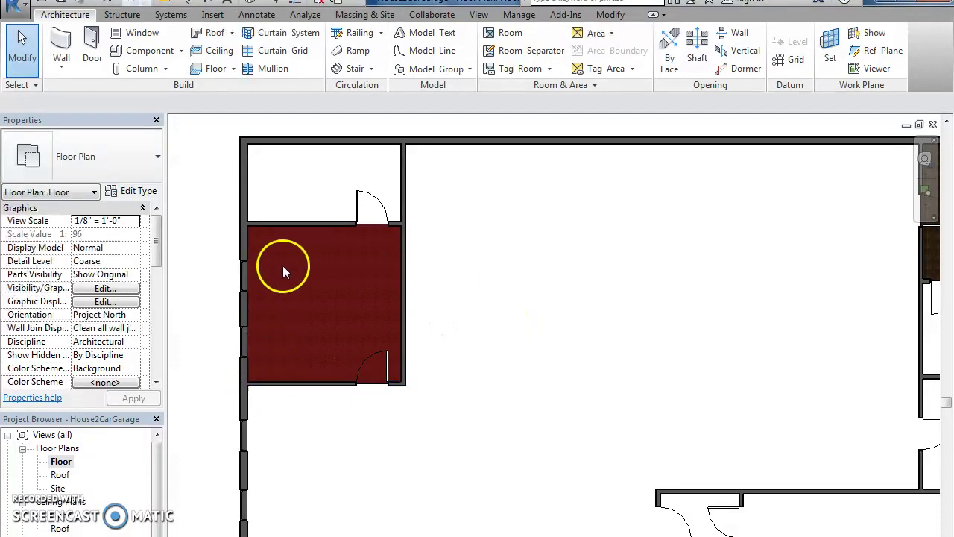
Step: Clear the selection and switch to the default 3D view of the model
click(266, 225)
key(Escape)
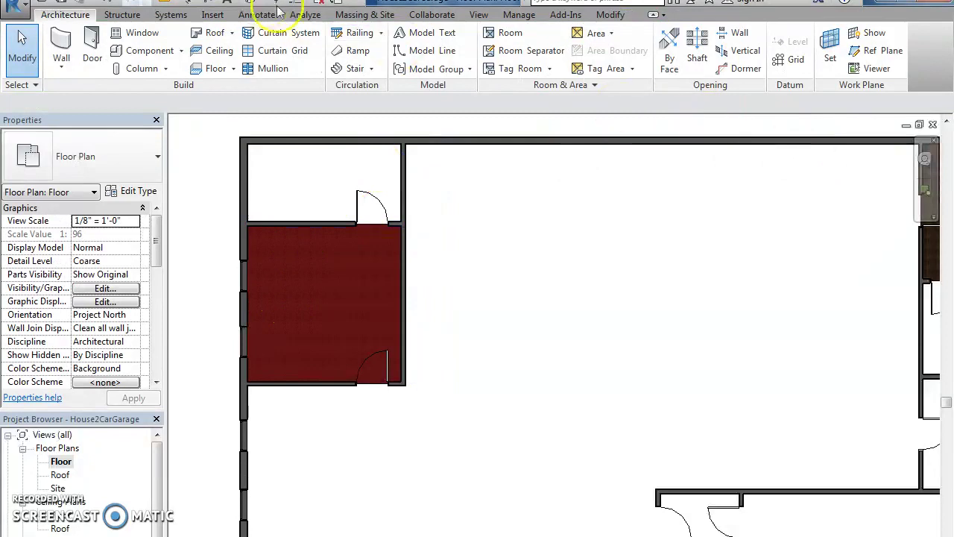
click(478, 15)
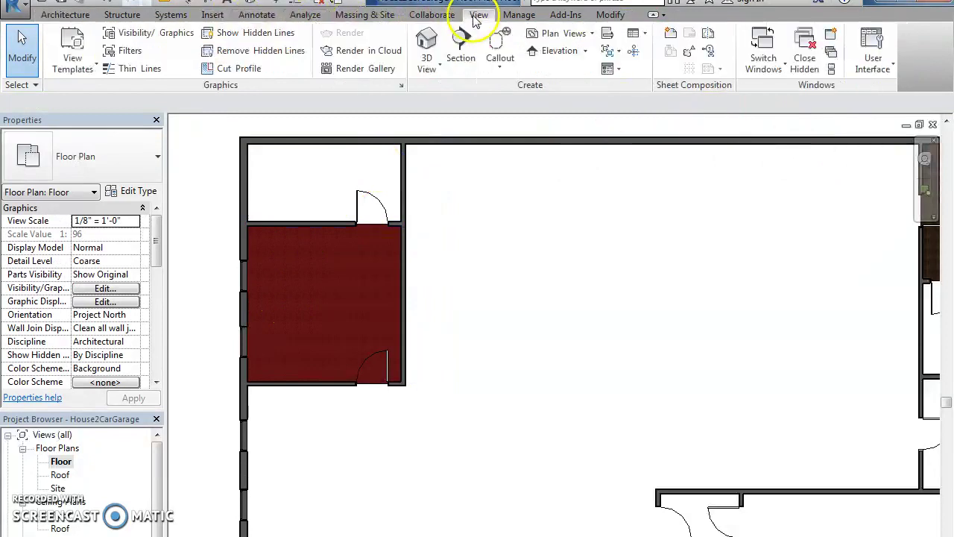
click(438, 43)
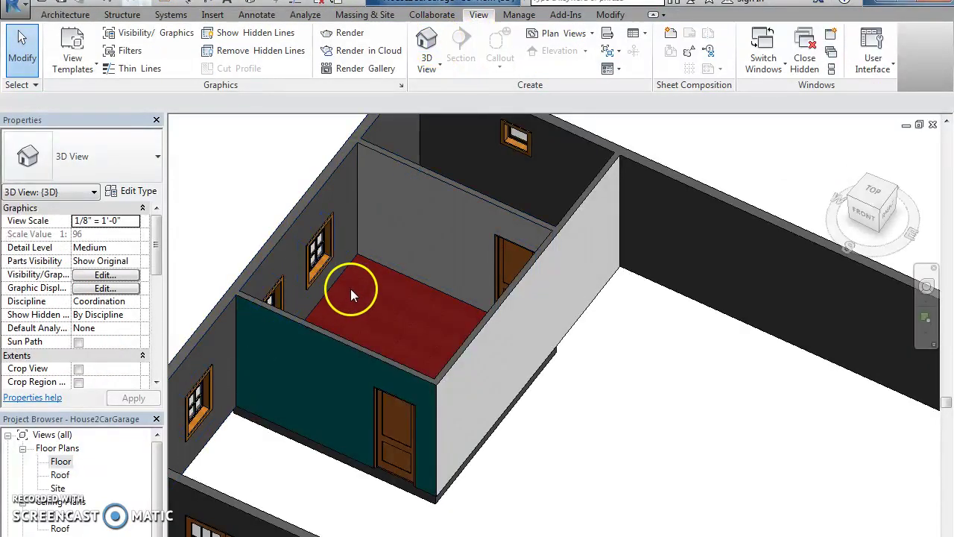
Step: Open the material browser for the carpet floor type's finish layer
click(385, 268)
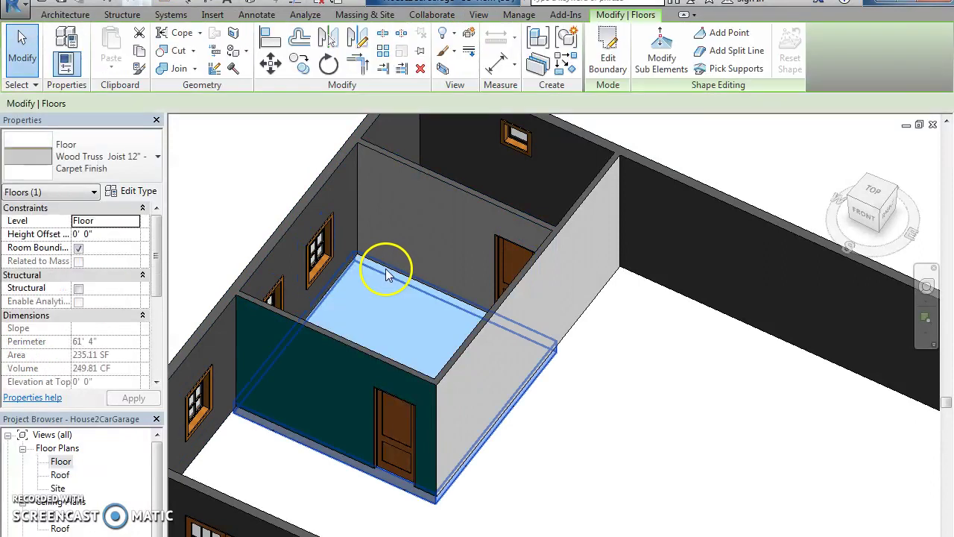
click(140, 194)
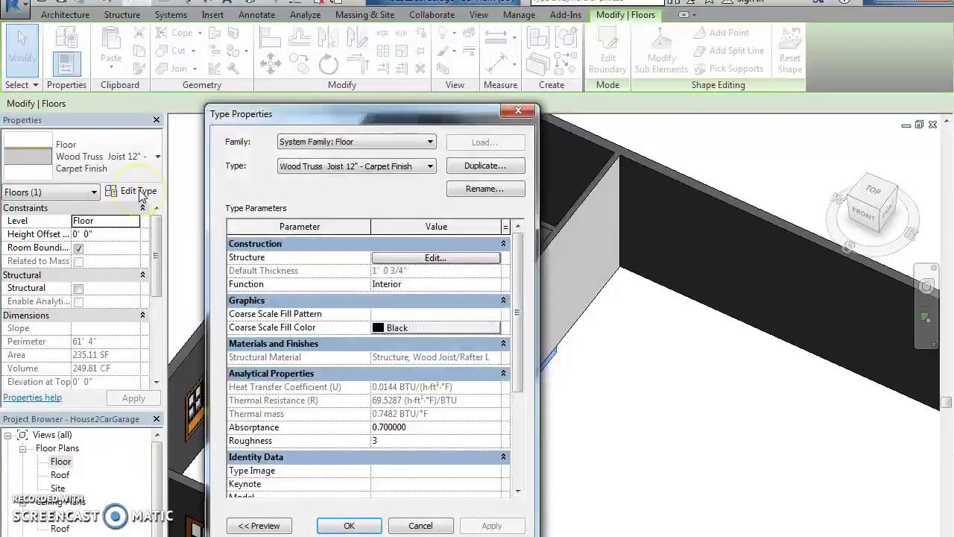
click(428, 257)
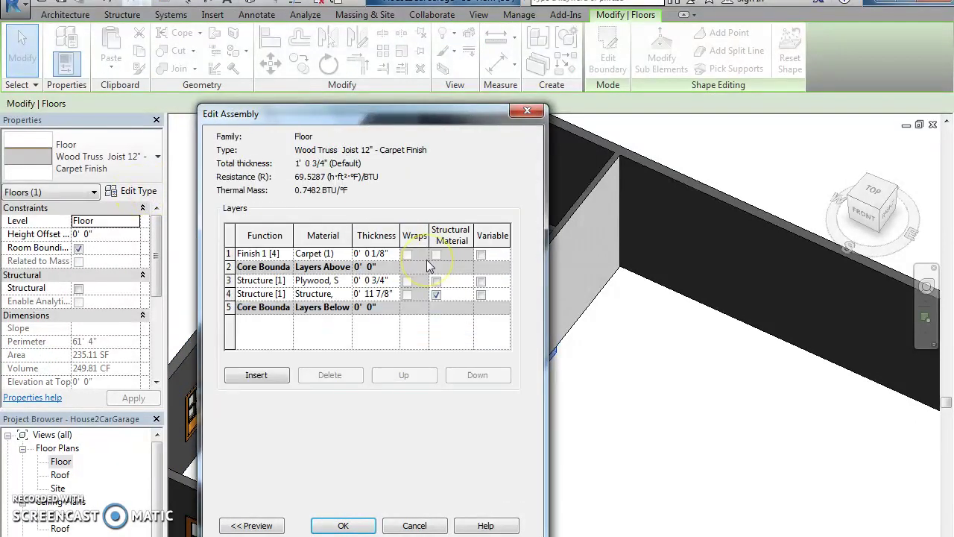
click(317, 254)
click(345, 254)
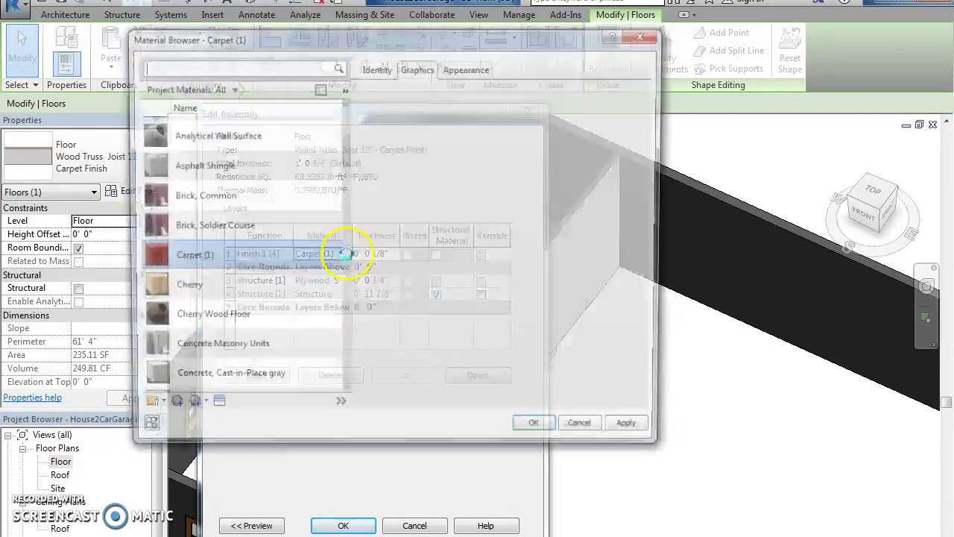
Step: Create a new blank material and rename it to Tan Carpet
scroll(223, 346, down, 1)
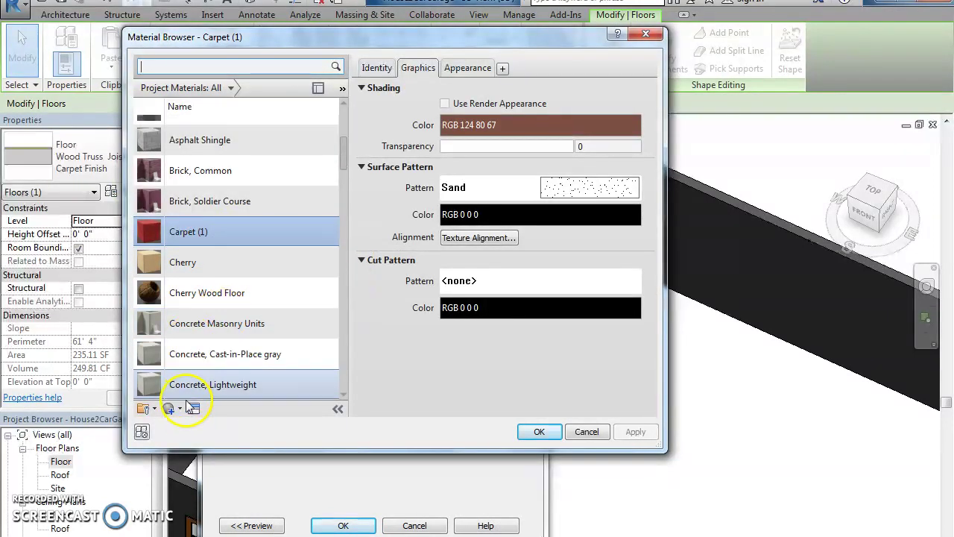
click(172, 408)
click(195, 423)
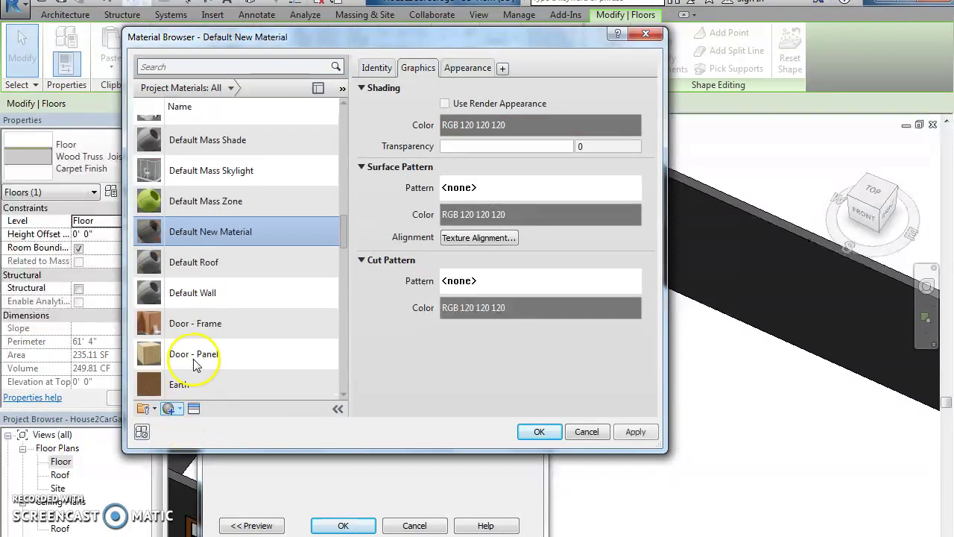
right_click(217, 231)
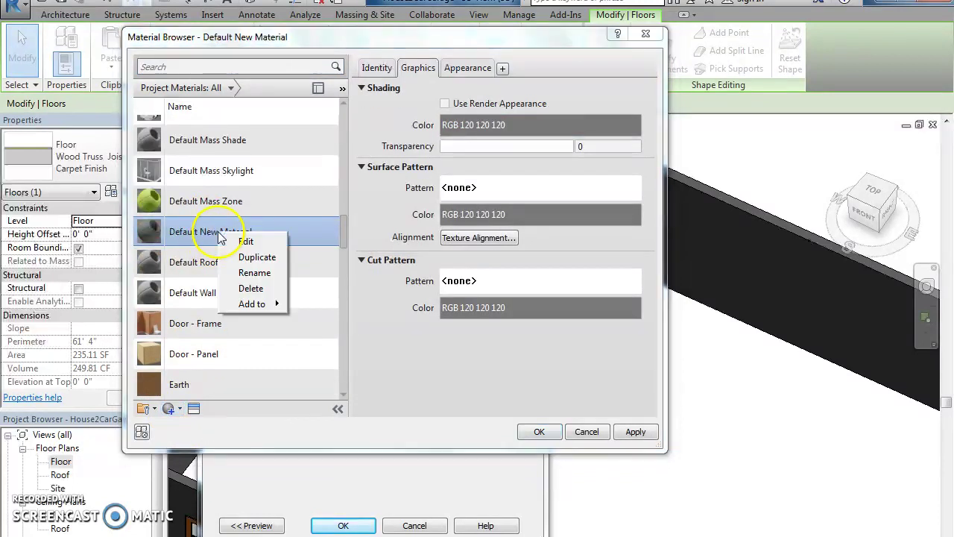
click(240, 264)
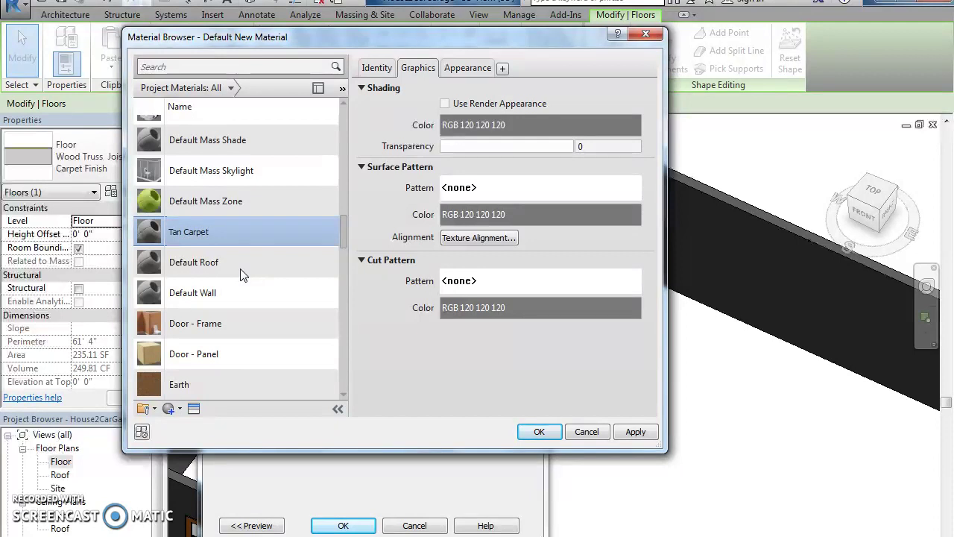
Step: Set Tan Carpet's appearance colour to brown, RGB 128 64 0
click(451, 68)
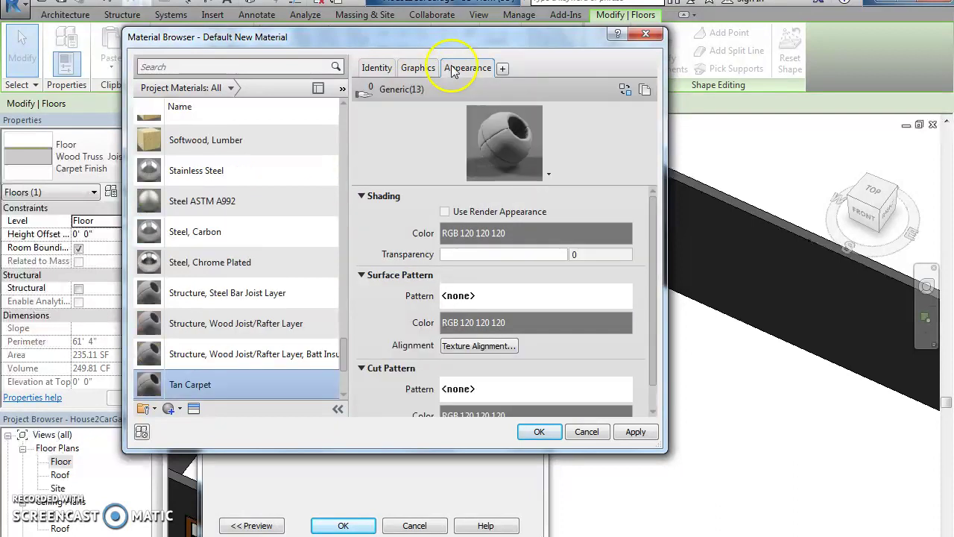
click(580, 233)
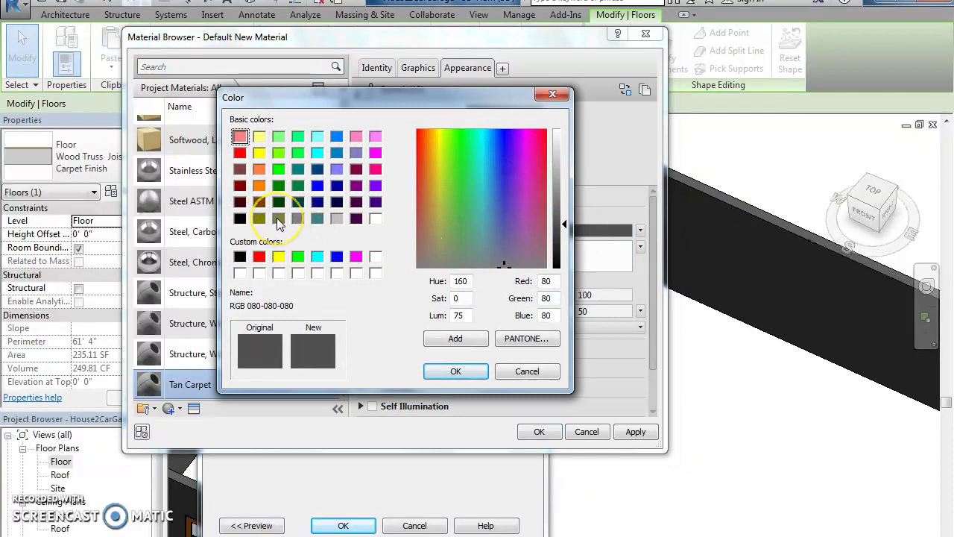
click(259, 272)
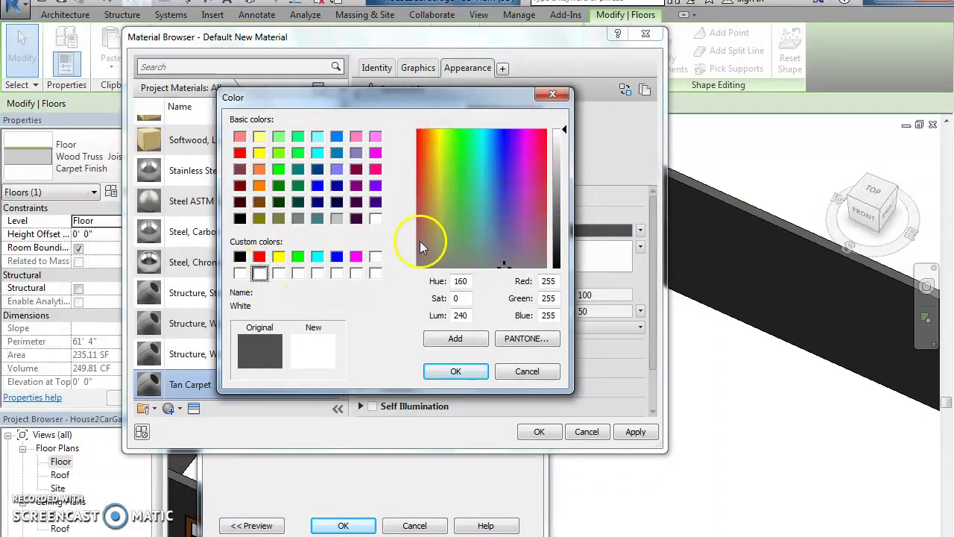
drag(419, 240, 439, 202)
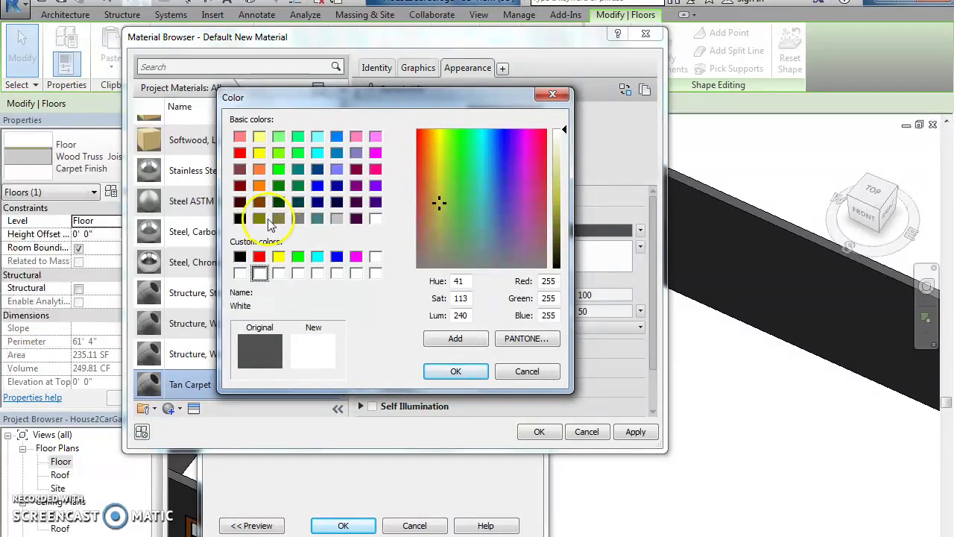
click(278, 218)
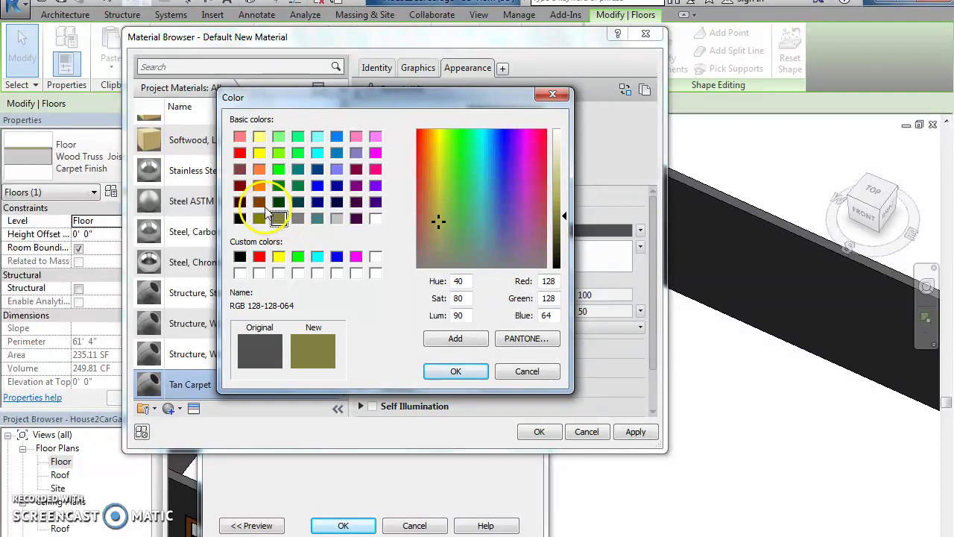
click(260, 202)
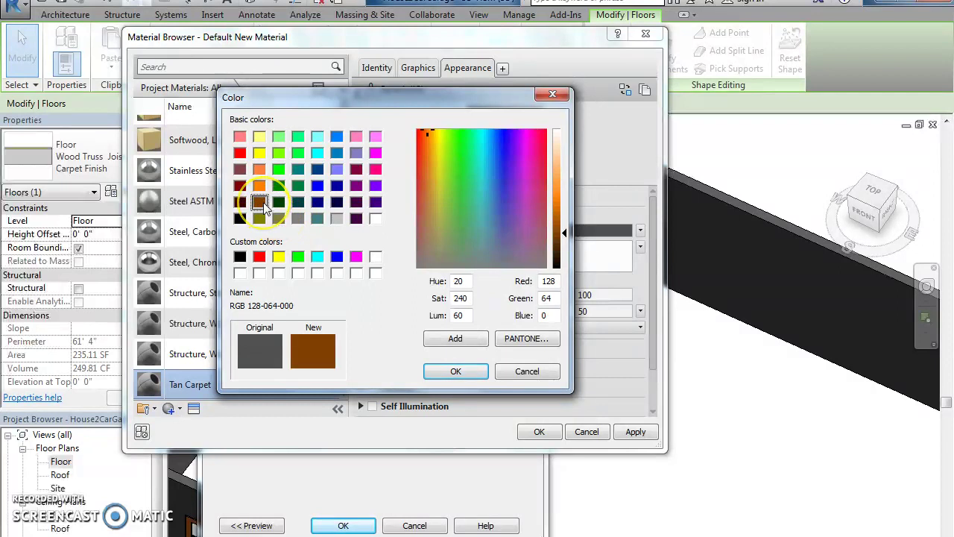
click(441, 371)
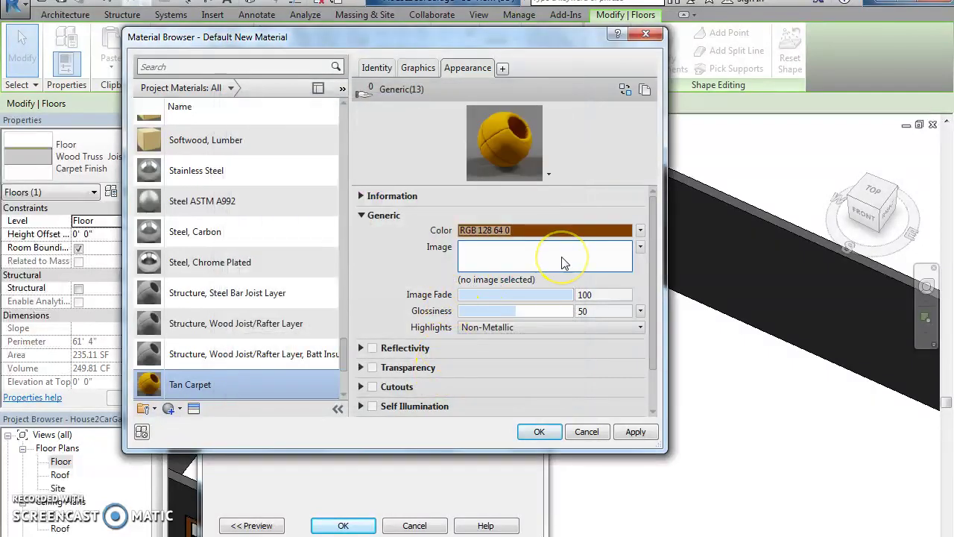
Step: Apply Tan Carpet as the floor's finish layer material and confirm the floor type changes
click(636, 432)
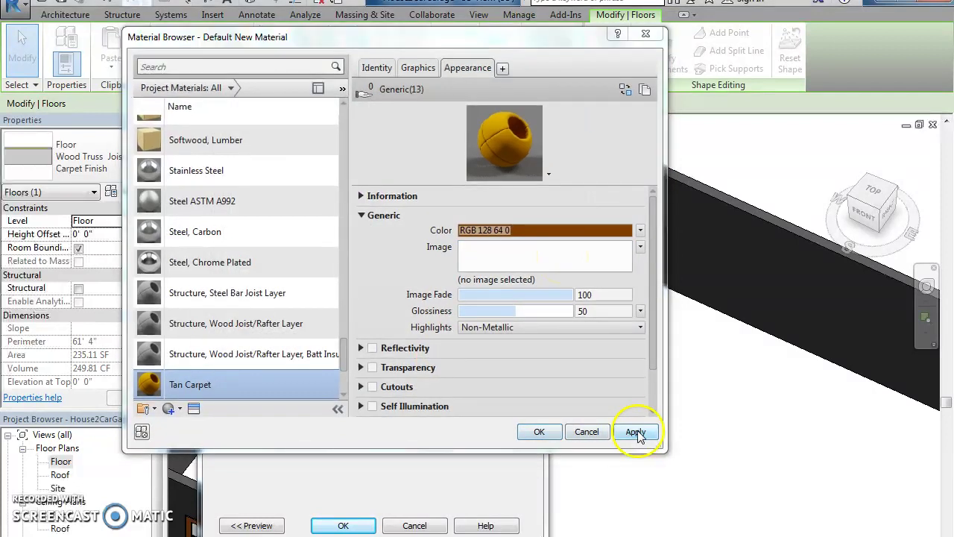
click(539, 432)
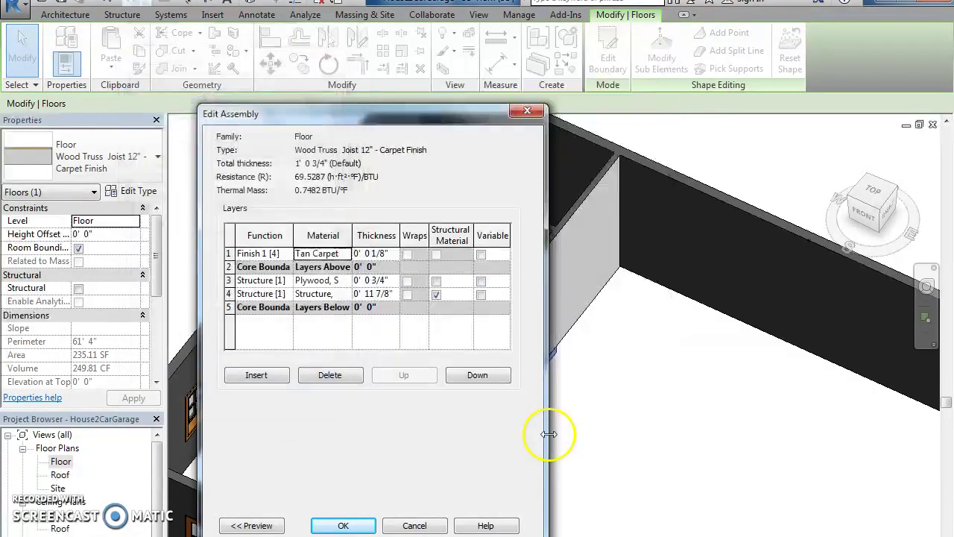
click(347, 525)
click(343, 527)
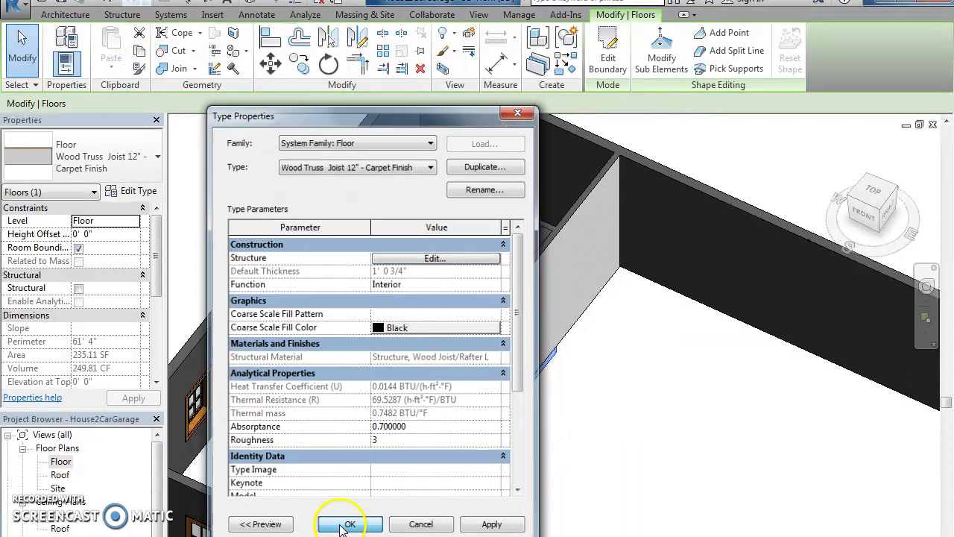
click(559, 383)
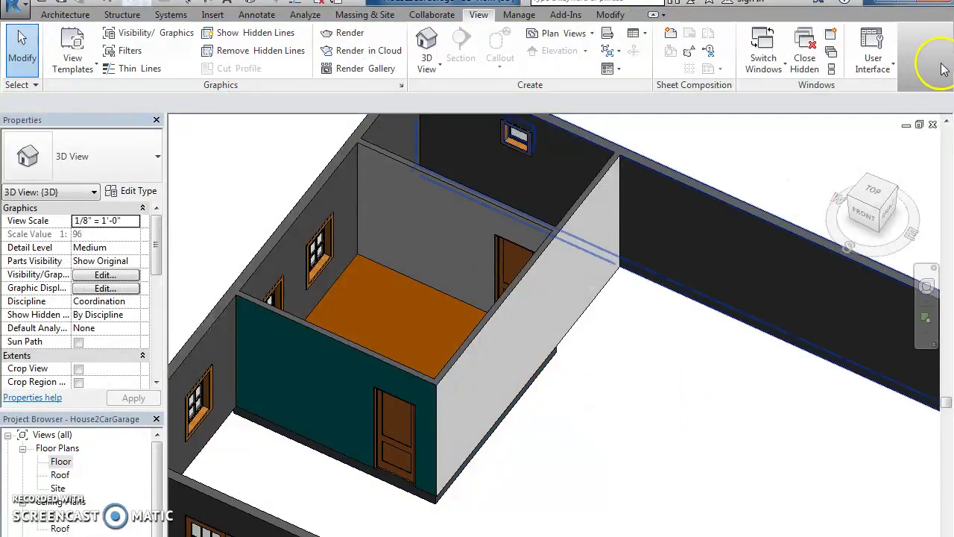
Step: Orbit the house with the ViewCube, then return to the home isometric view
drag(874, 190, 791, 179)
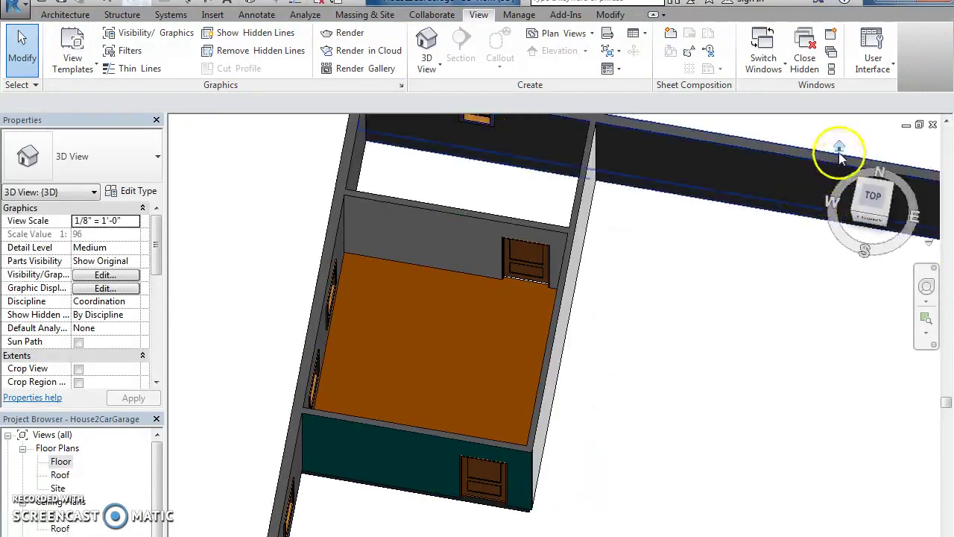
click(838, 152)
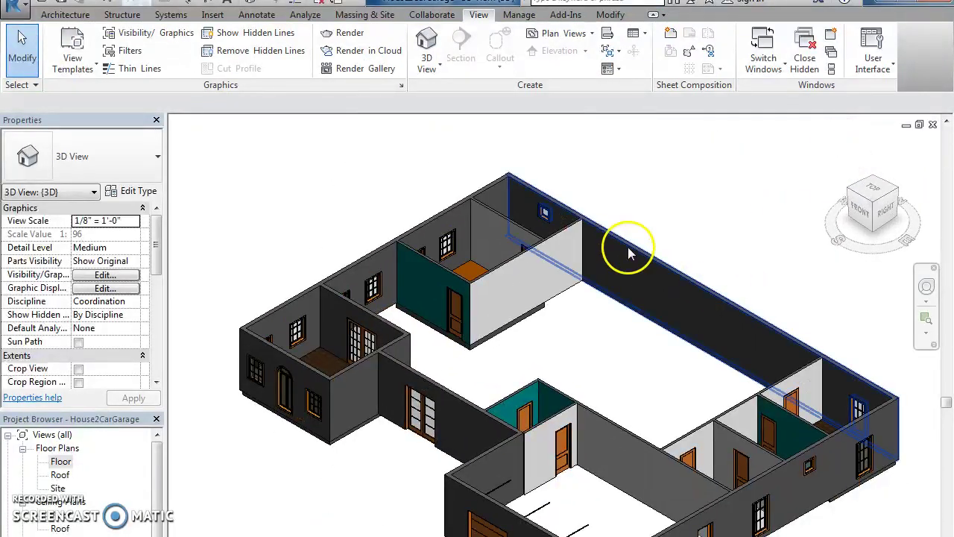
drag(873, 196, 864, 265)
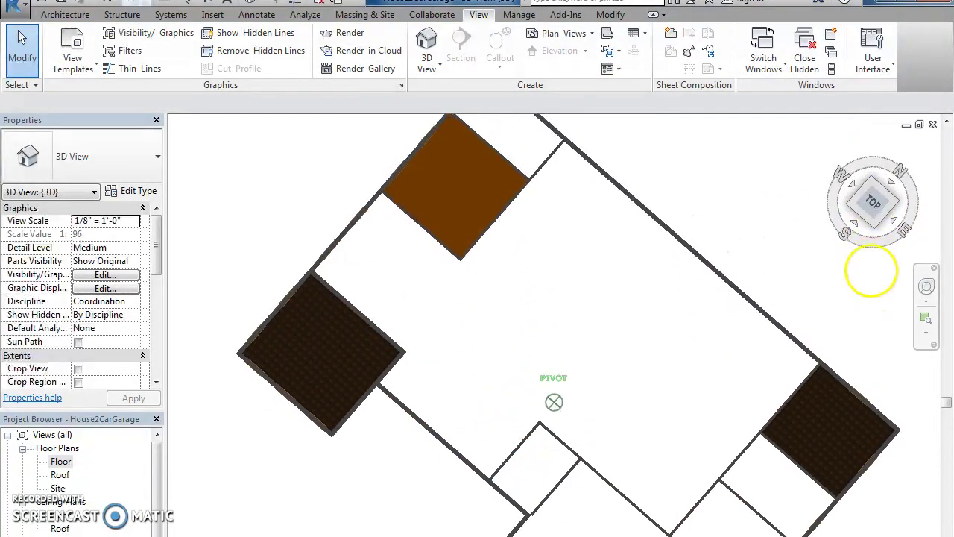
click(838, 152)
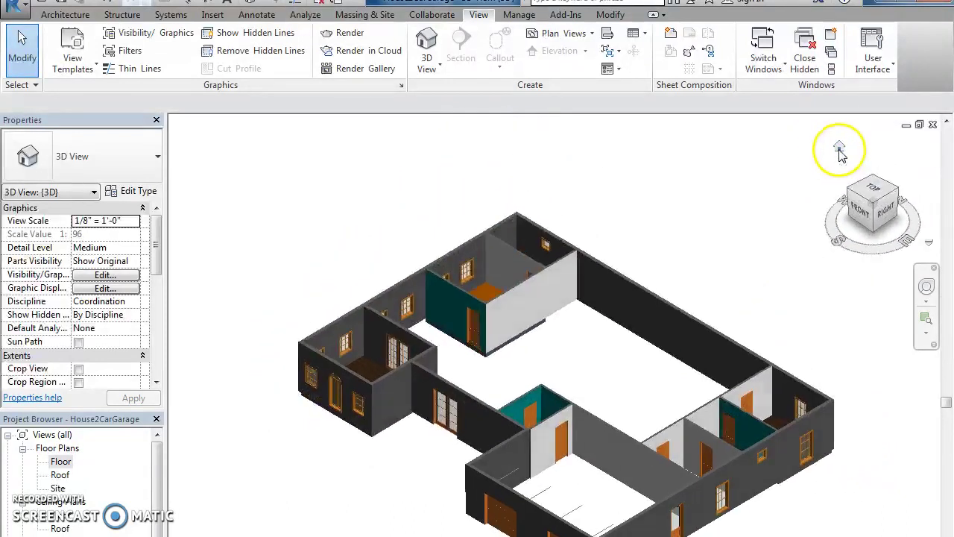